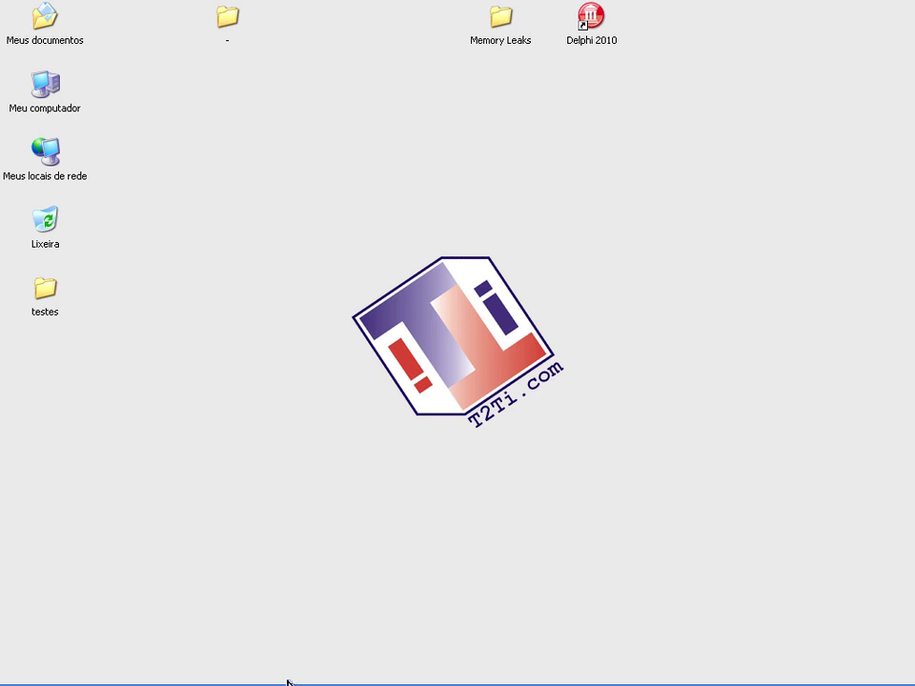
click(288, 679)
click(324, 63)
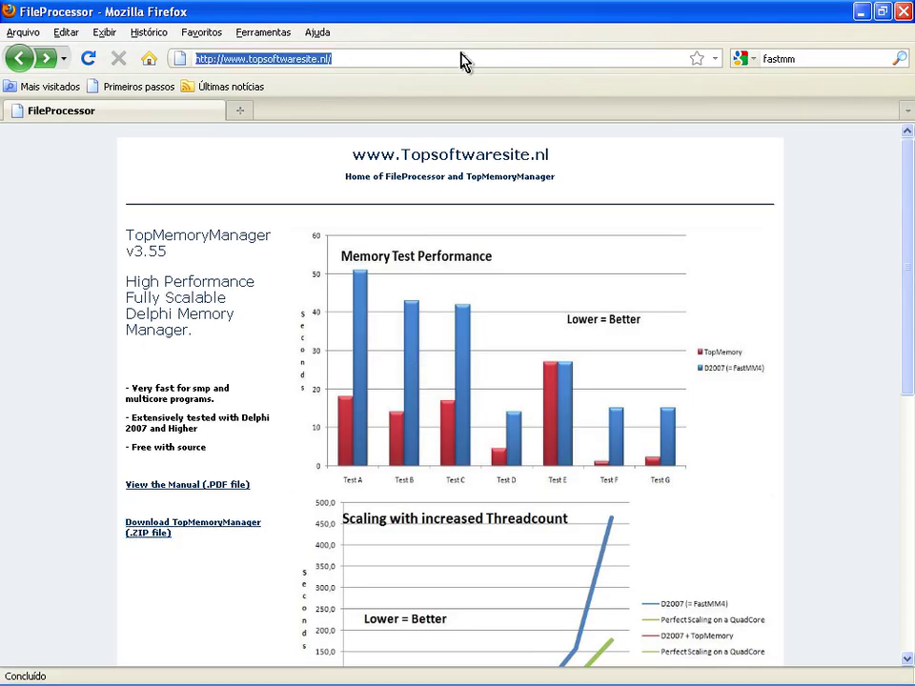
text(www.)
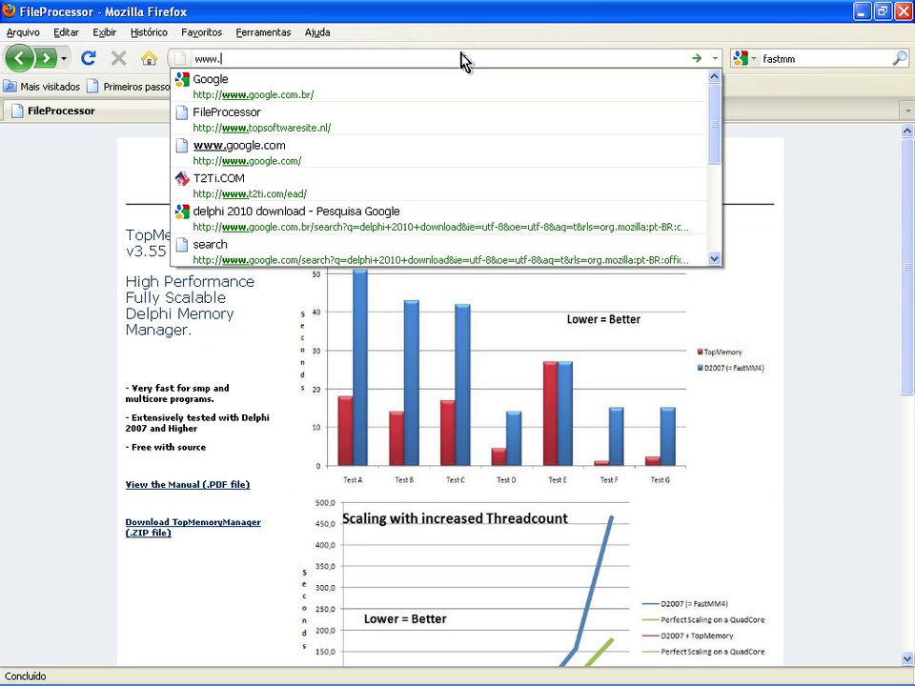
text(code)
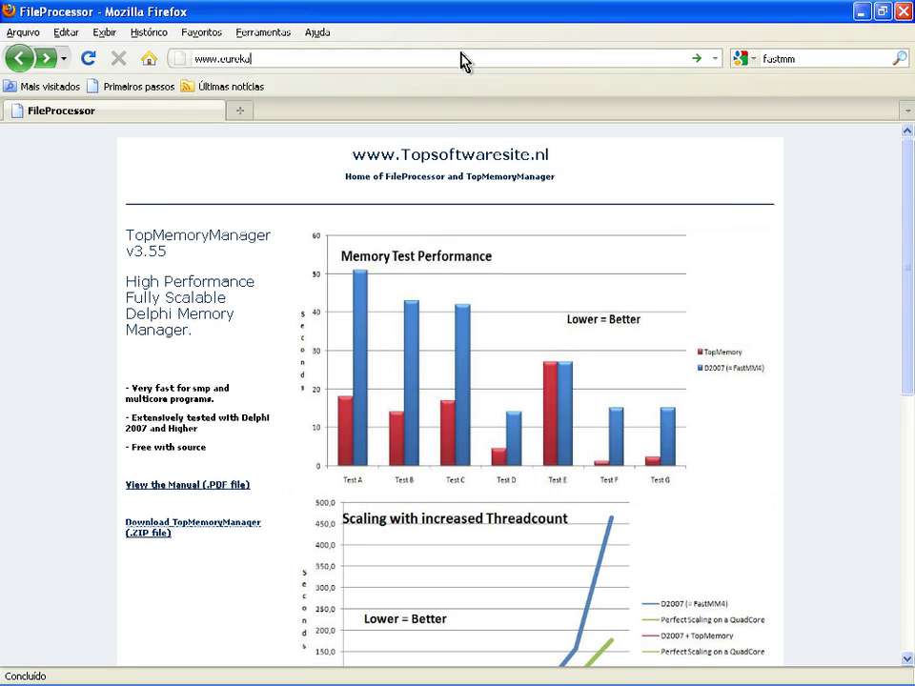
text(kalog.com)
key(Return)
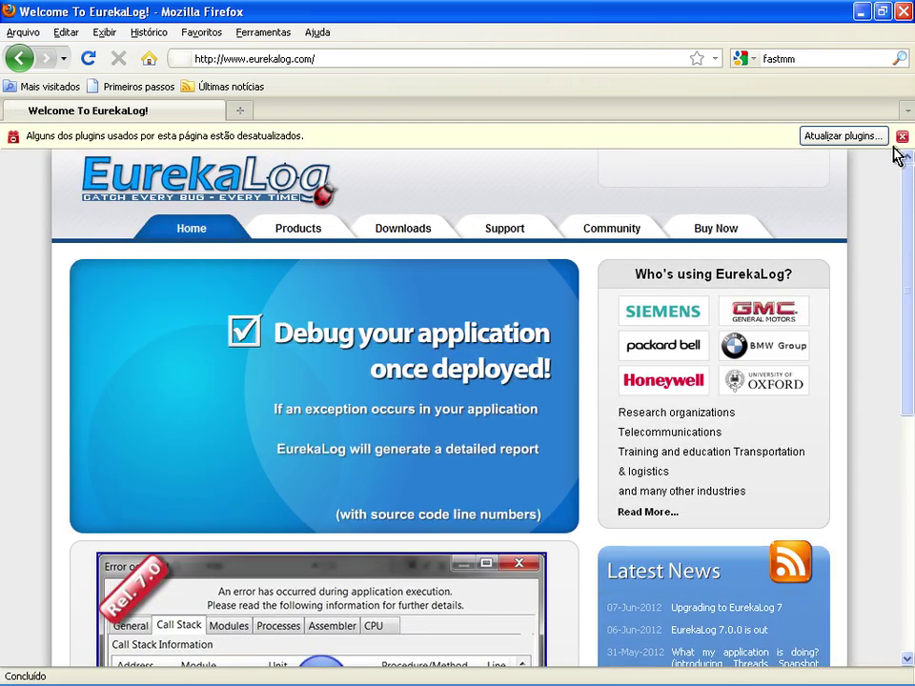
click(903, 138)
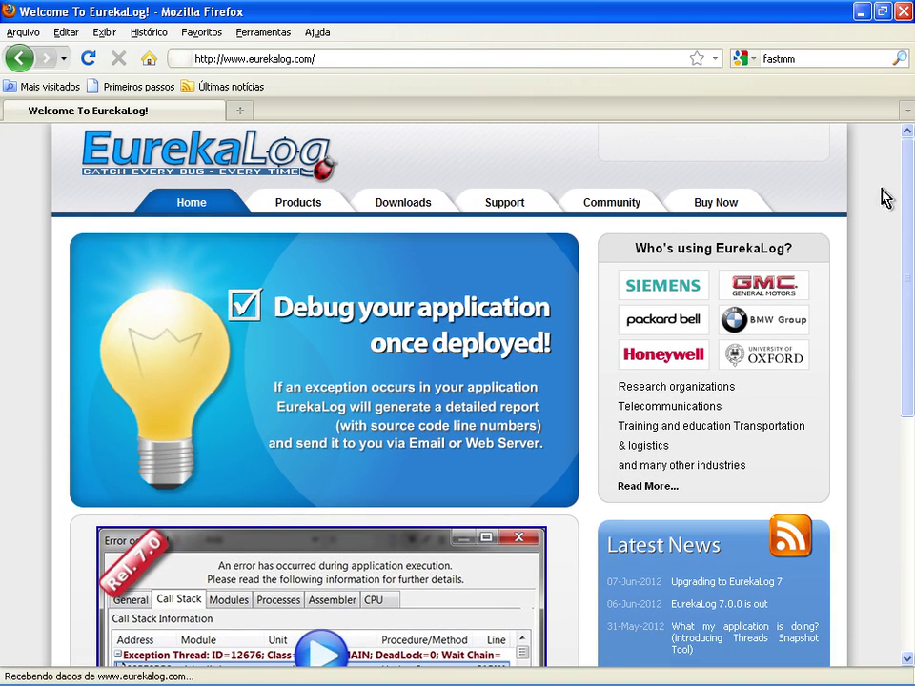
drag(909, 231, 913, 196)
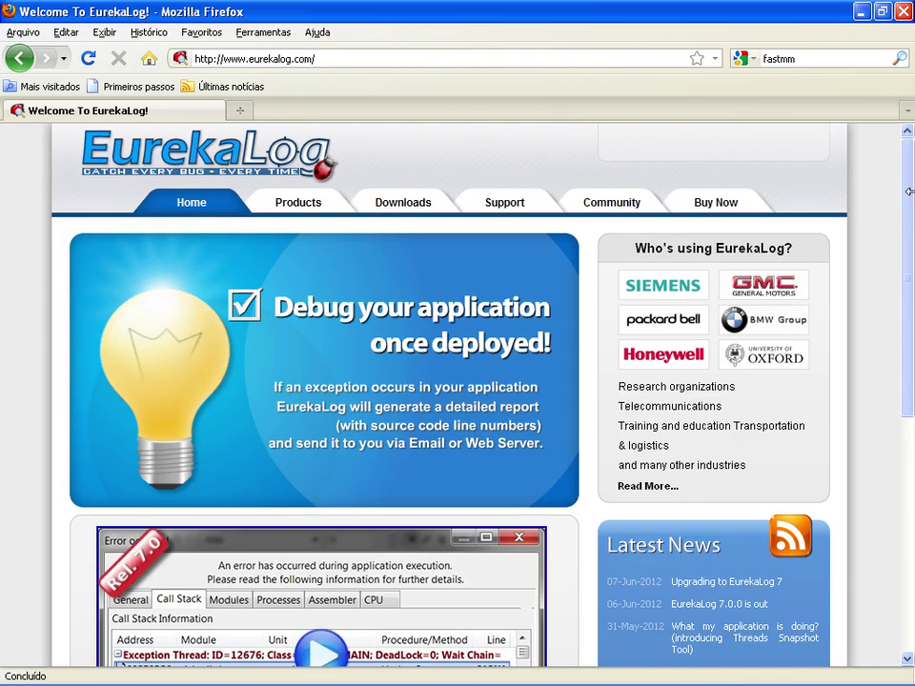
Step: Open EurekaLog's product details and read which application types it supports and which problems it detects
mouse_move(286, 200)
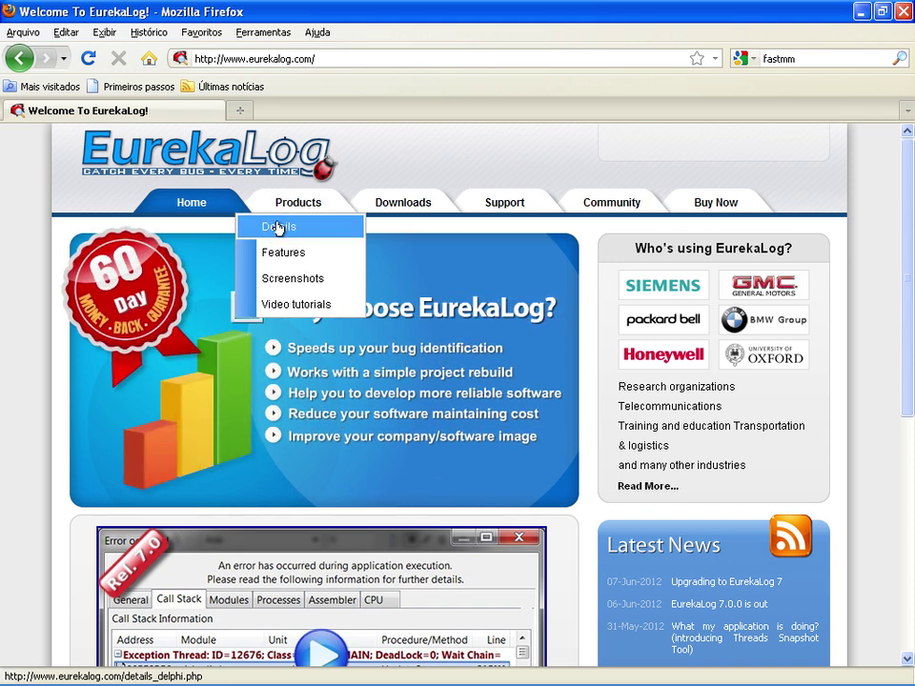
click(277, 229)
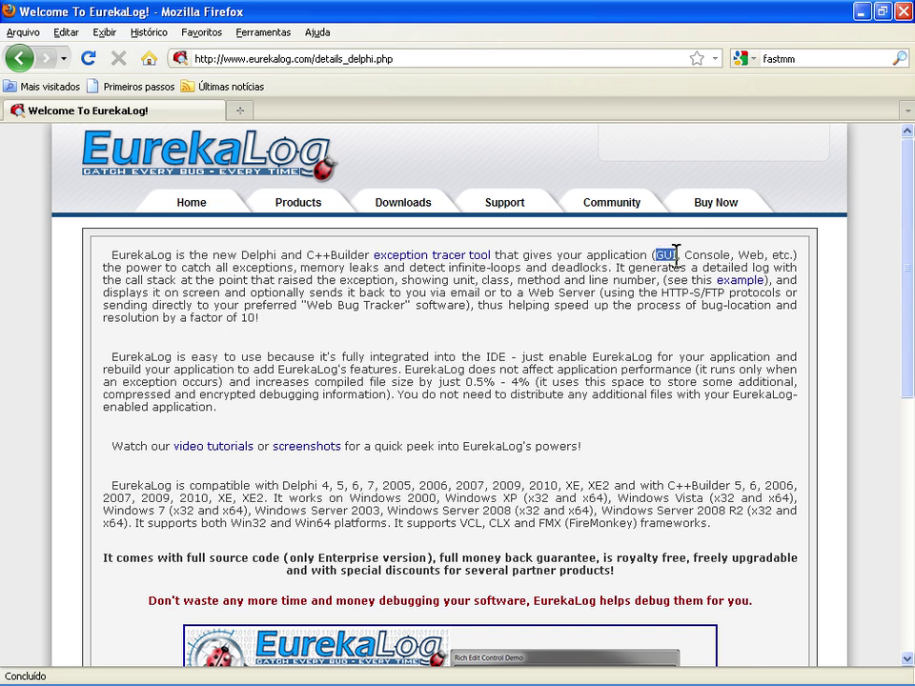
drag(686, 256, 760, 248)
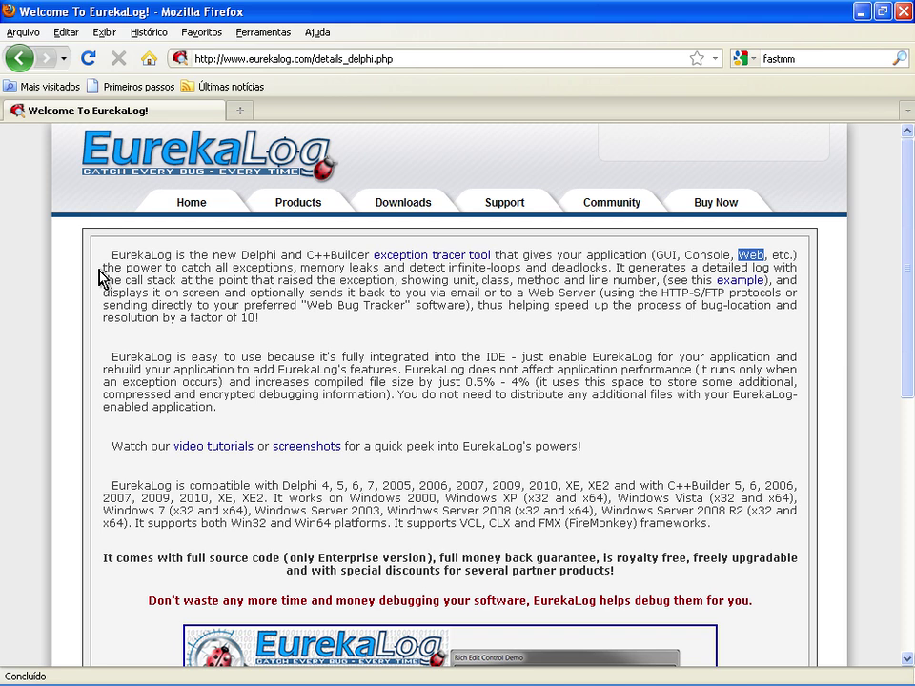
drag(213, 264, 303, 272)
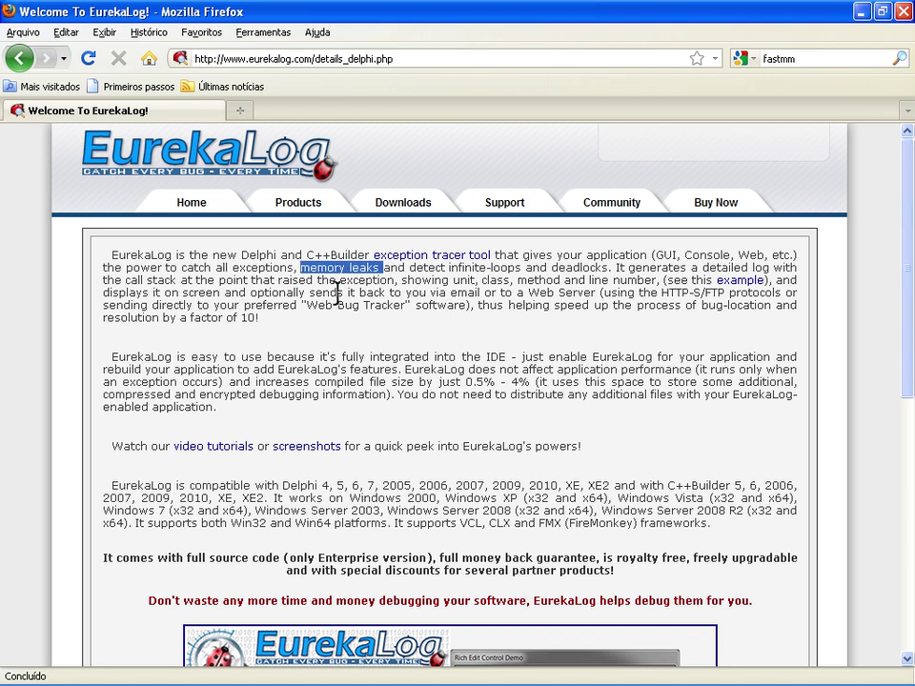
drag(520, 268, 450, 269)
drag(610, 271, 527, 277)
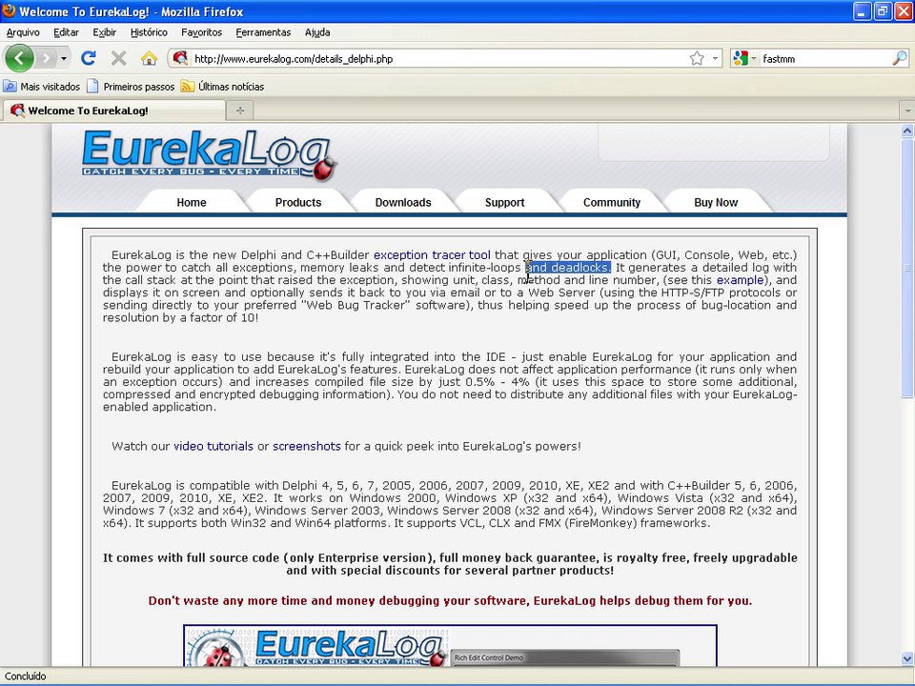
Step: Read the opening paragraph's description of the detailed log, including call stack, exception point, unit, class, method and line number
drag(772, 268, 674, 275)
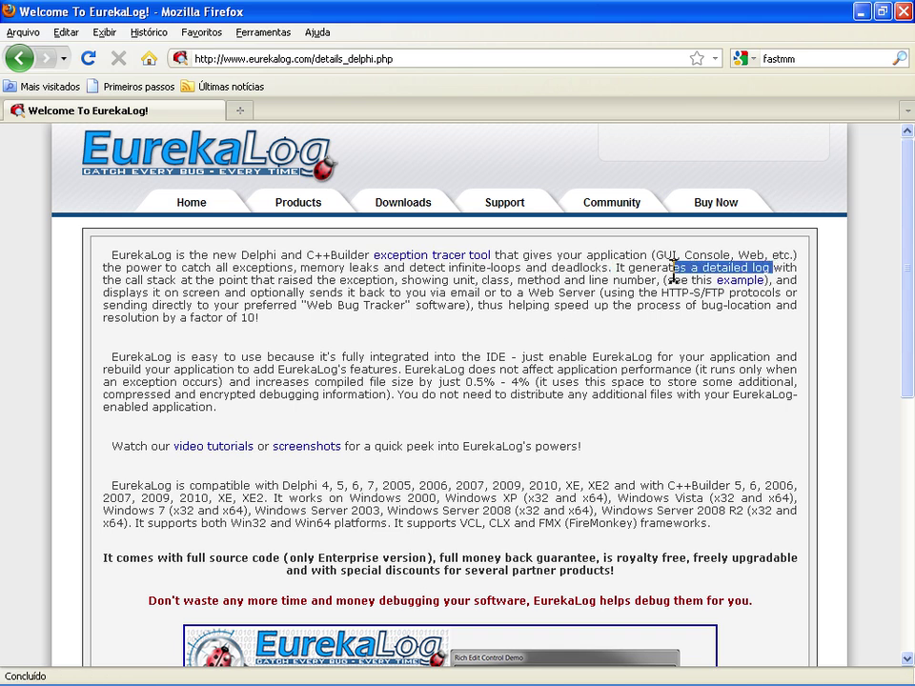
scroll(167, 291, down, 2)
scroll(168, 291, up, 2)
drag(184, 278, 124, 276)
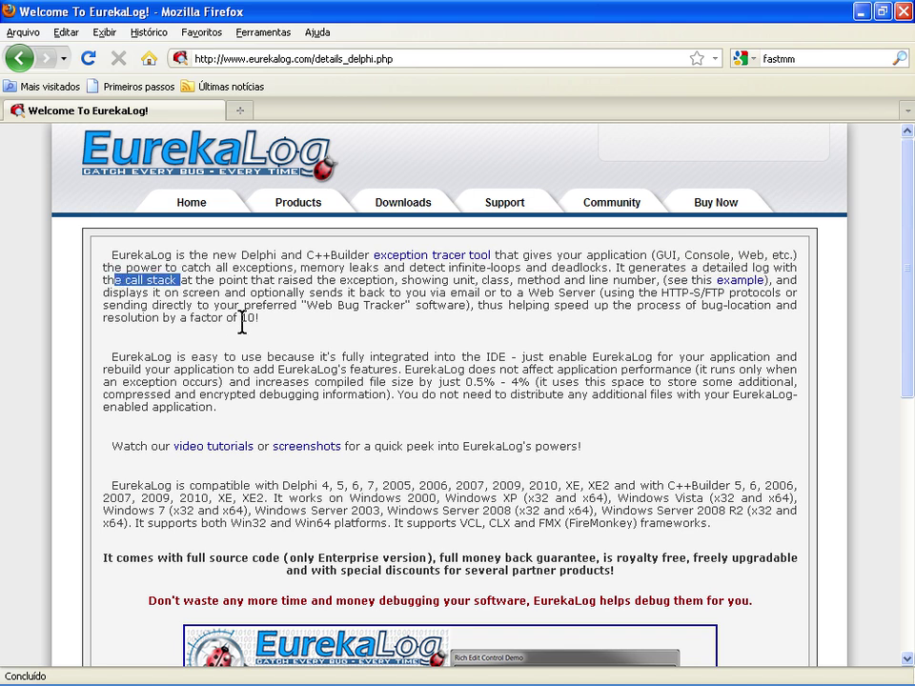
drag(387, 280, 250, 280)
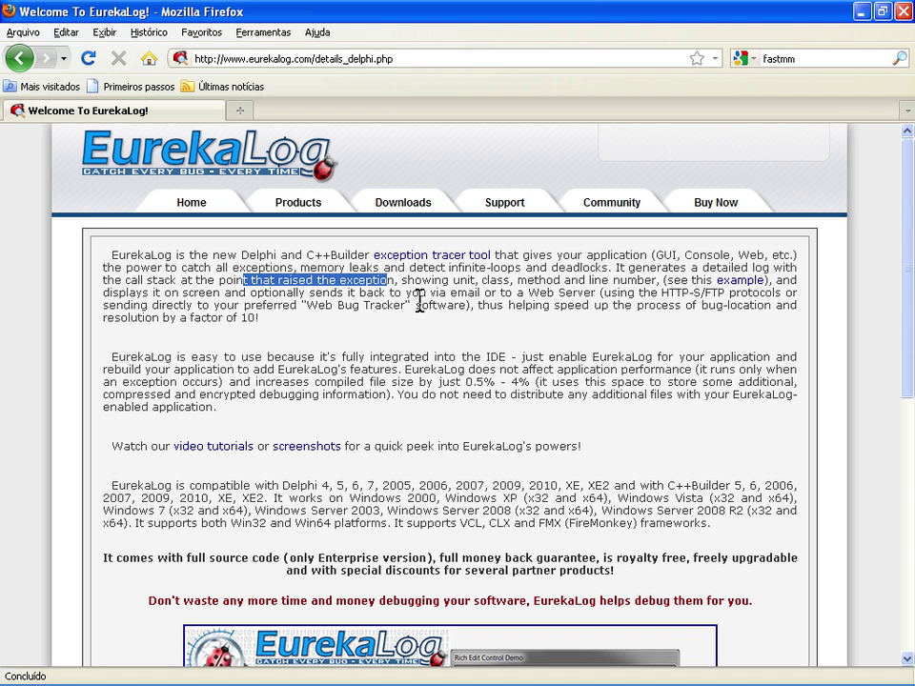
drag(453, 281, 493, 283)
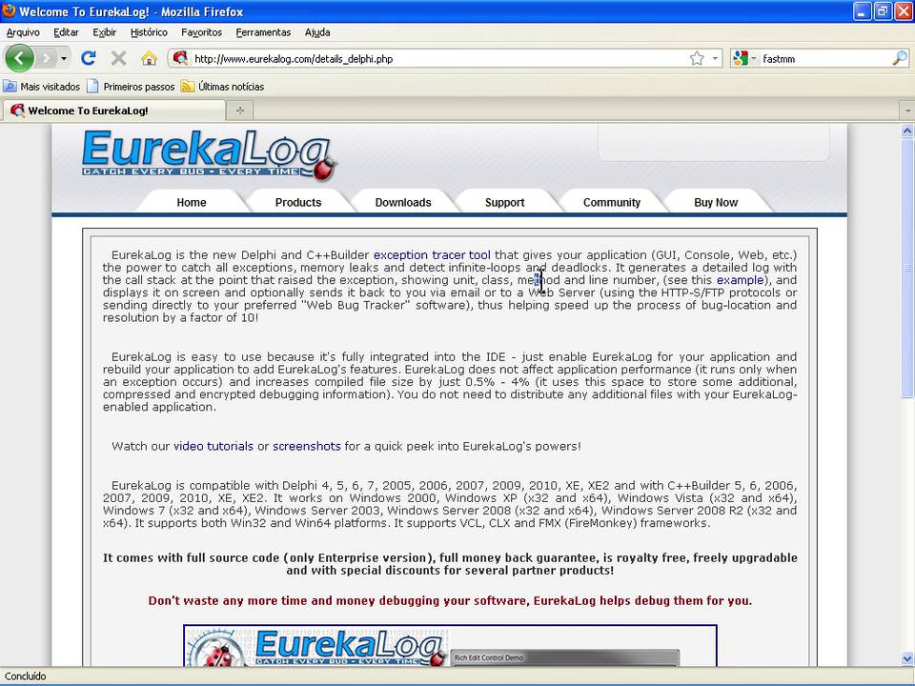
drag(655, 280, 569, 282)
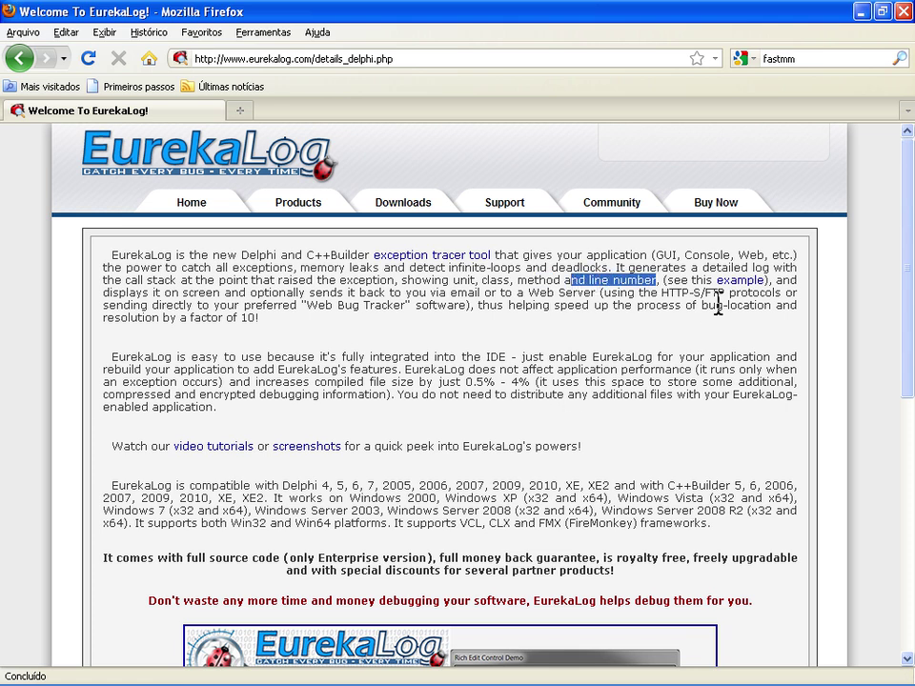
Step: Open the example EurekaLog bug report, examine its sections down to the process list, and return to the product details page
click(736, 281)
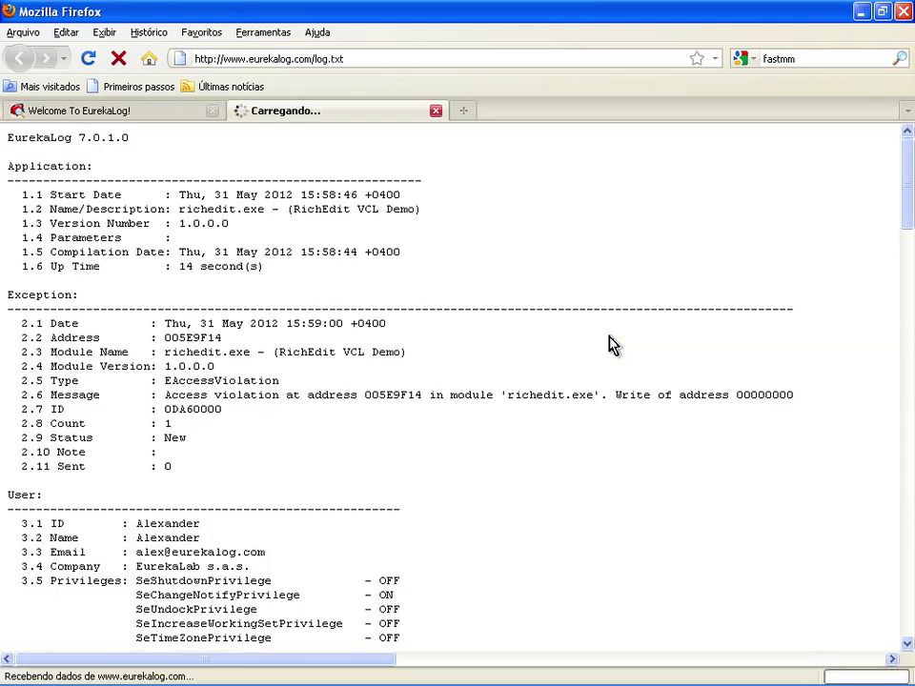
scroll(373, 225, down, 12)
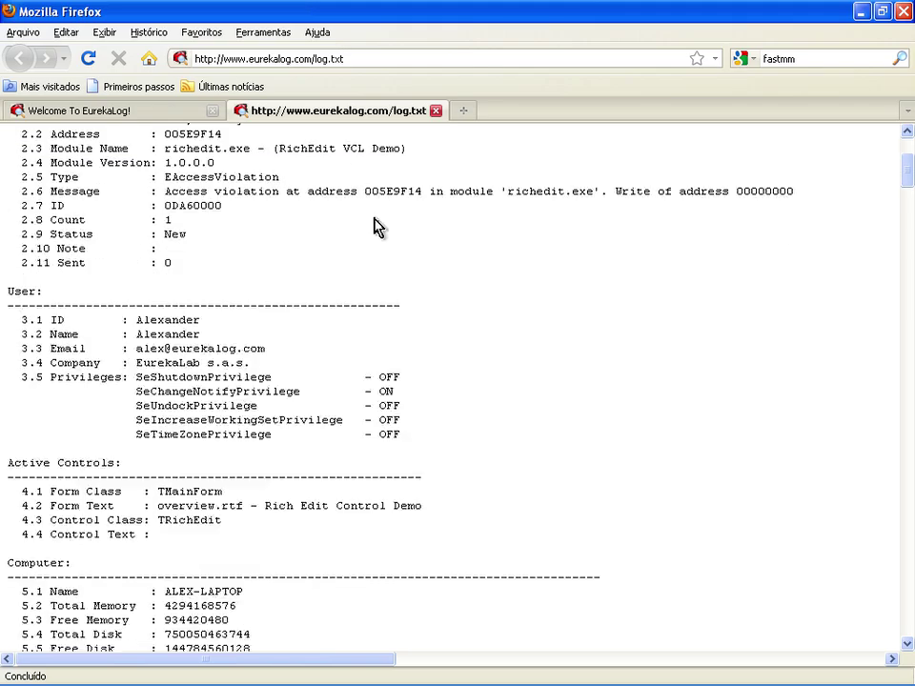
scroll(379, 232, down, 12)
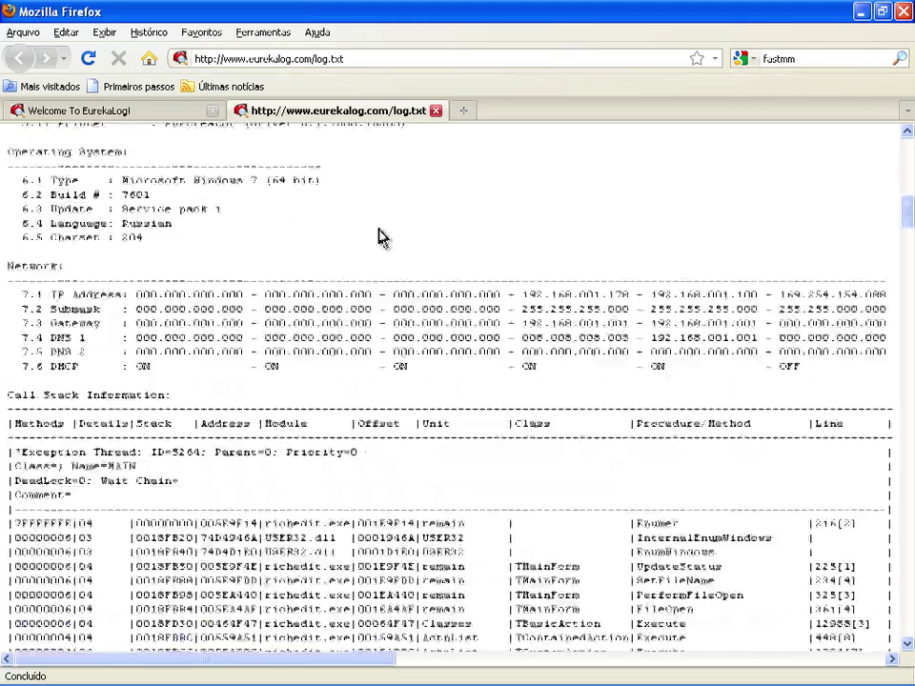
scroll(380, 229, down, 20)
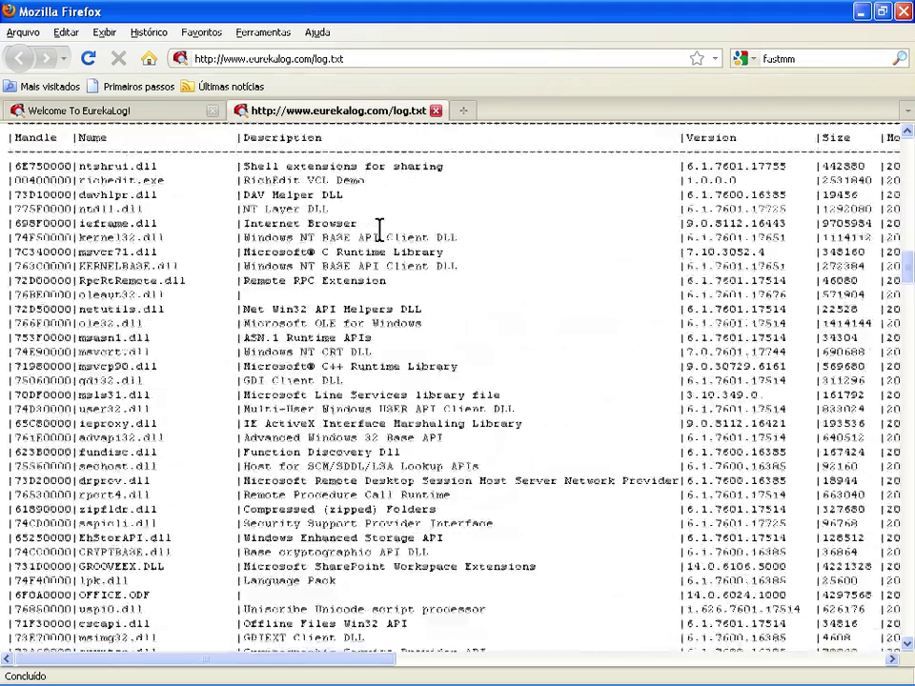
scroll(380, 229, down, 20)
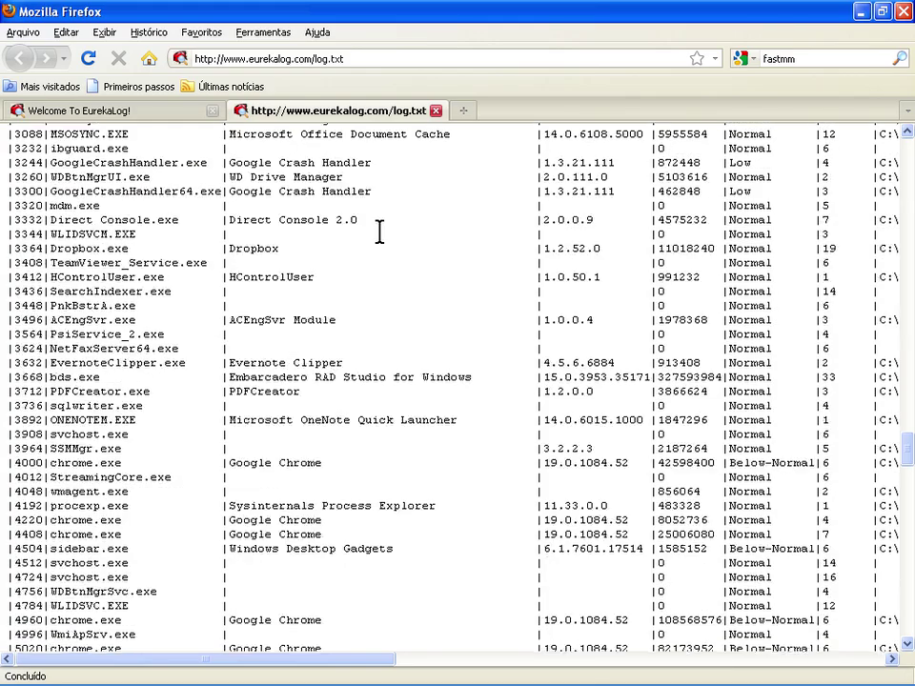
scroll(379, 230, up, 20)
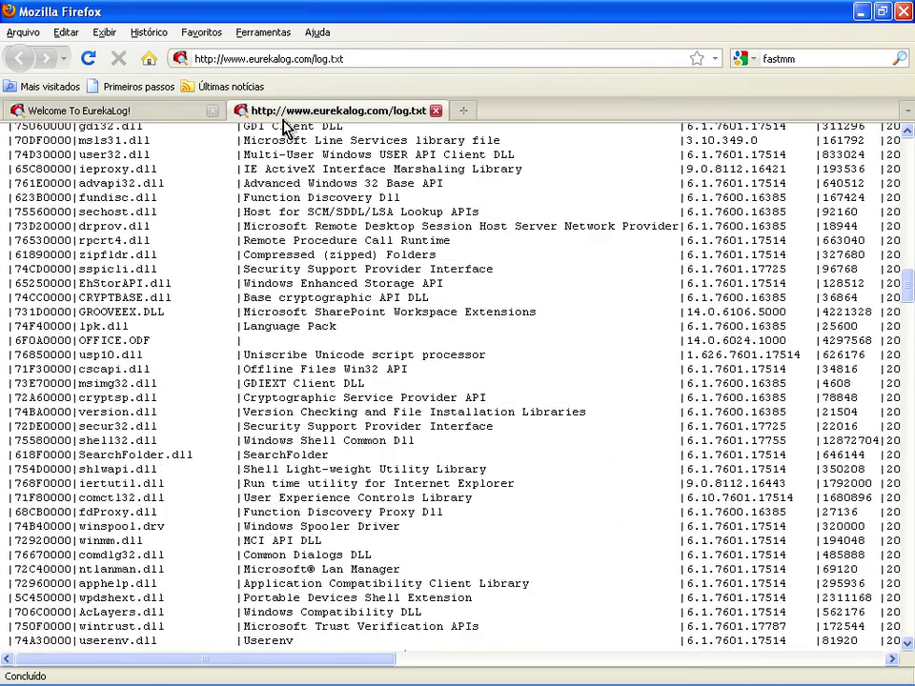
click(195, 113)
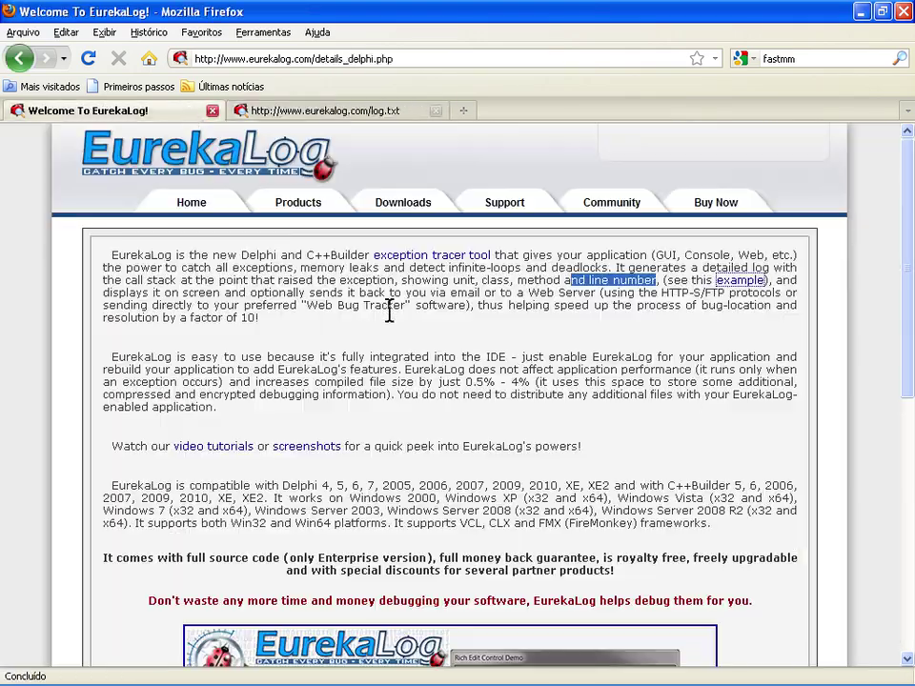
Step: Return to the EurekaLog home page, open the video tutorials from its call stack preview, and dismiss the outdated-plugins notification
click(192, 206)
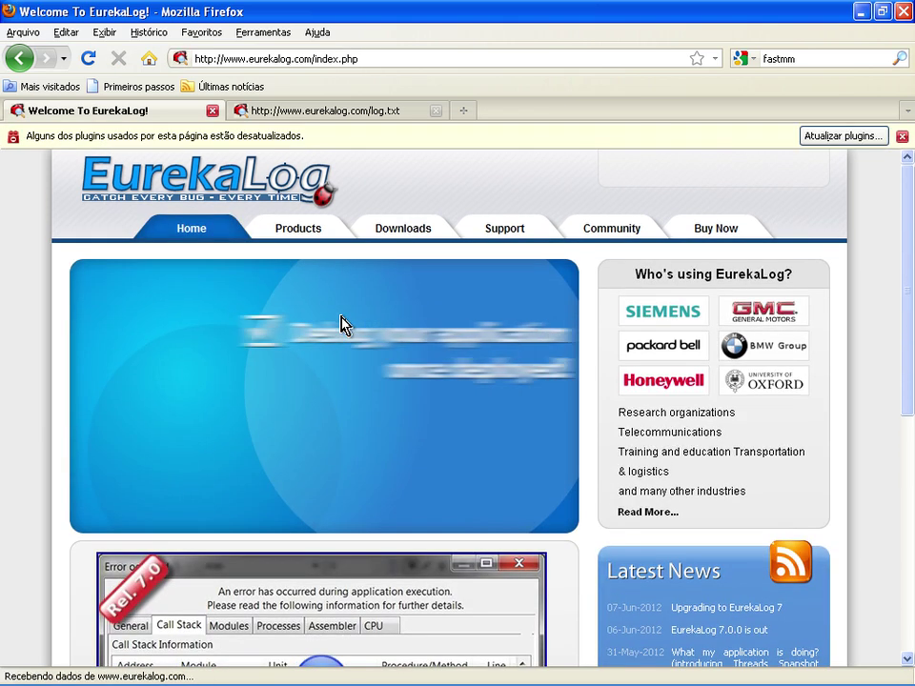
scroll(51, 388, down, 5)
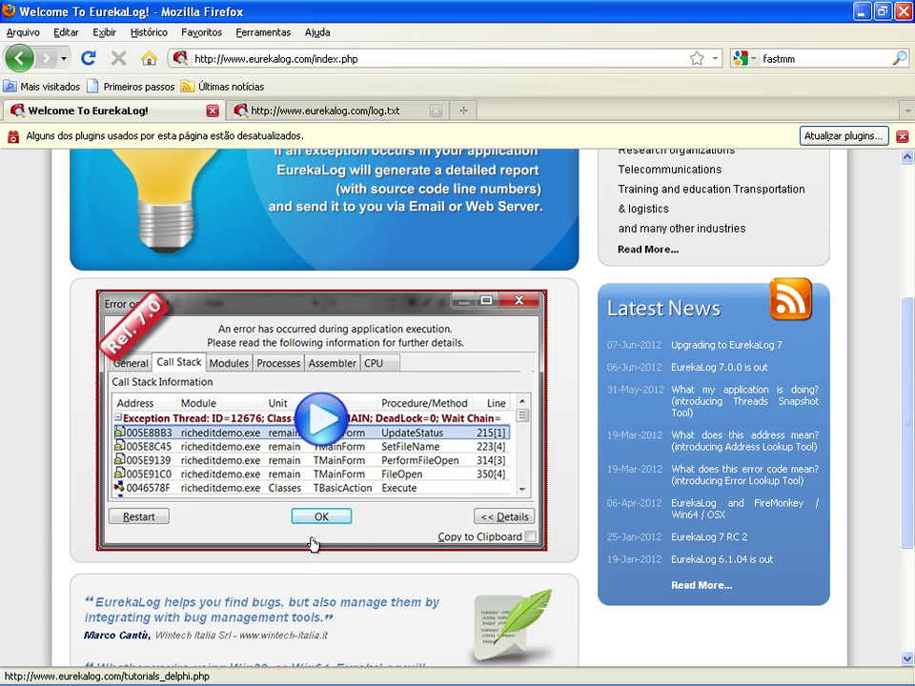
click(321, 419)
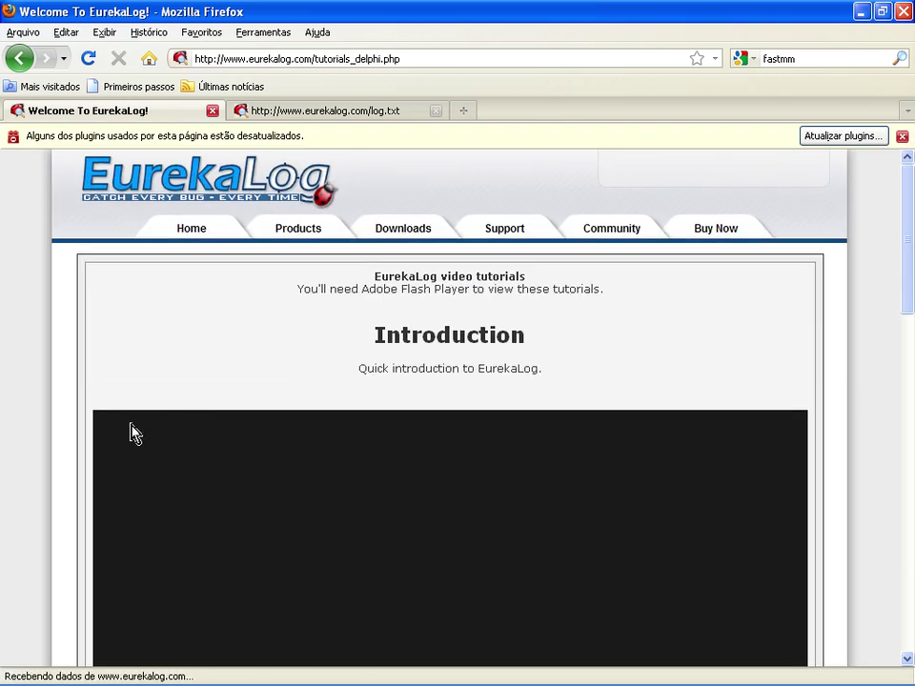
click(902, 137)
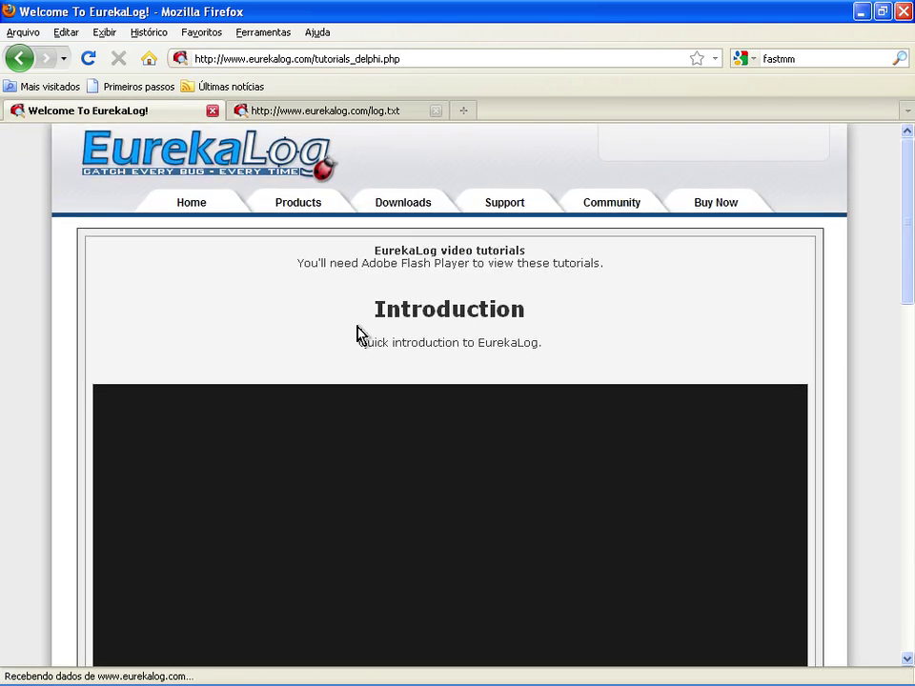
Step: Play the beginning of the Introduction video tutorial and pause it at about 00:20
scroll(74, 355, down, 2)
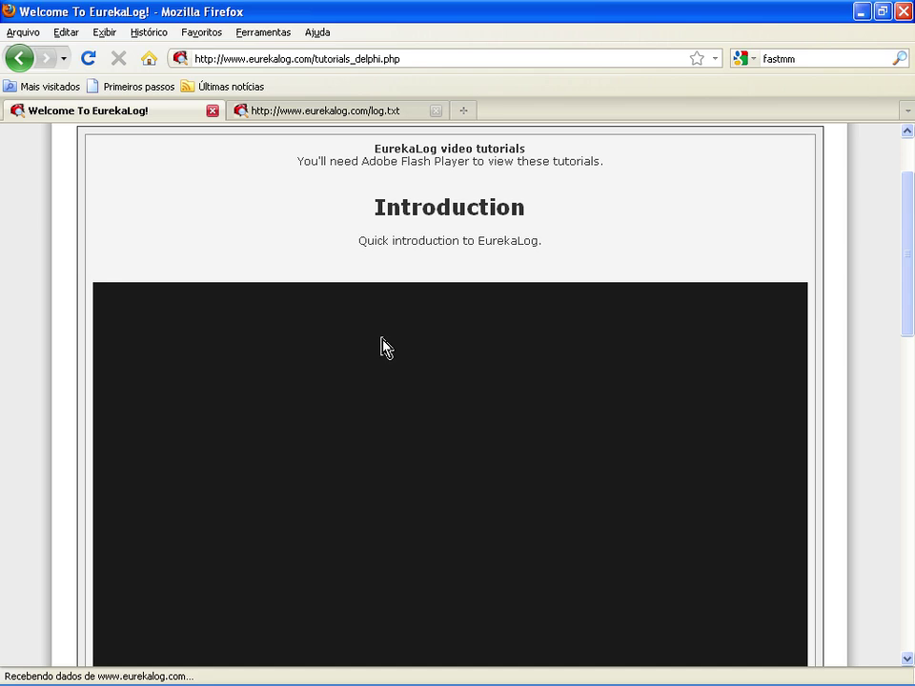
scroll(872, 306, down, 3)
scroll(874, 308, up, 1)
scroll(870, 309, down, 2)
click(452, 354)
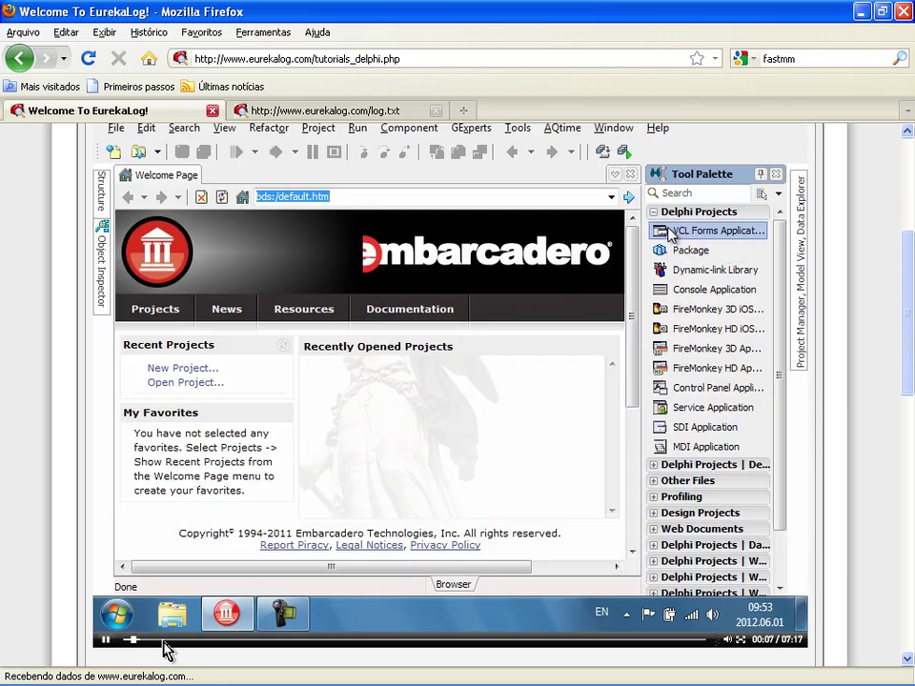
click(139, 649)
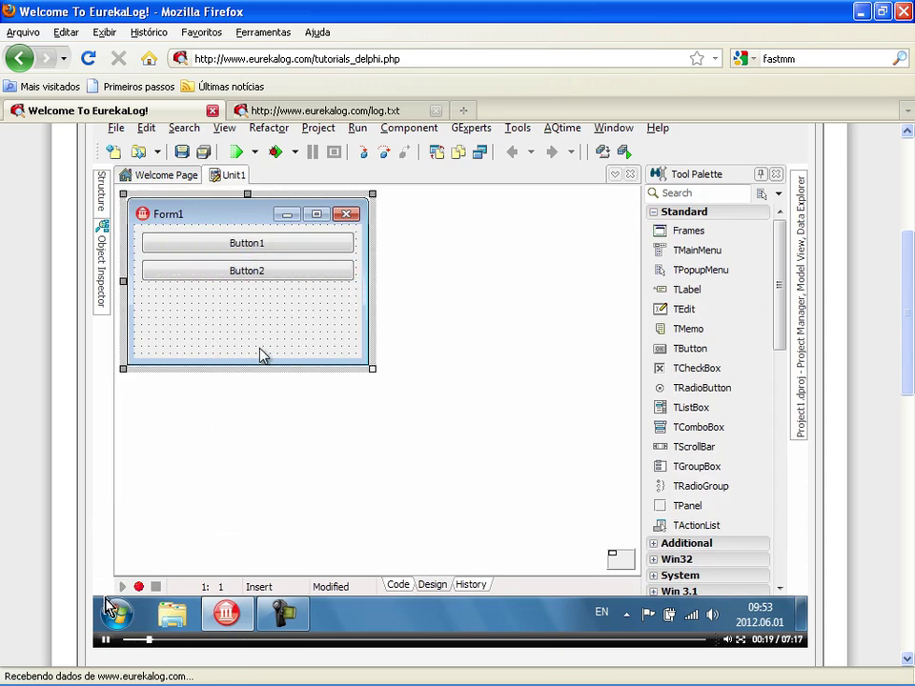
click(103, 639)
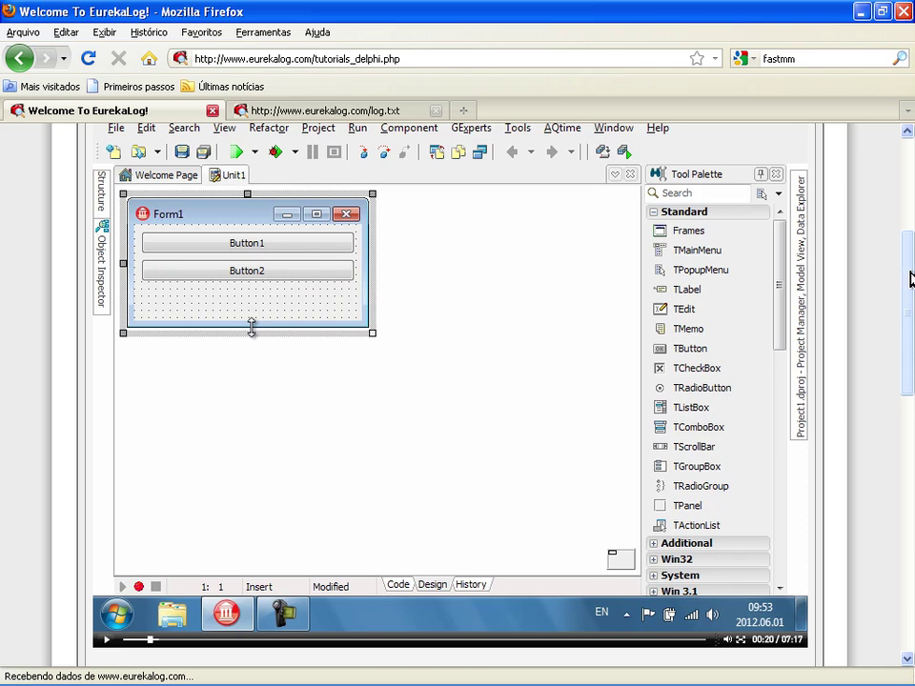
Step: Play the start of Tutorial #2, Working with bug reports, pause it at about 00:24, and return to the start of the page
scroll(910, 278, down, 1)
scroll(906, 286, up, 1)
drag(894, 294, 910, 497)
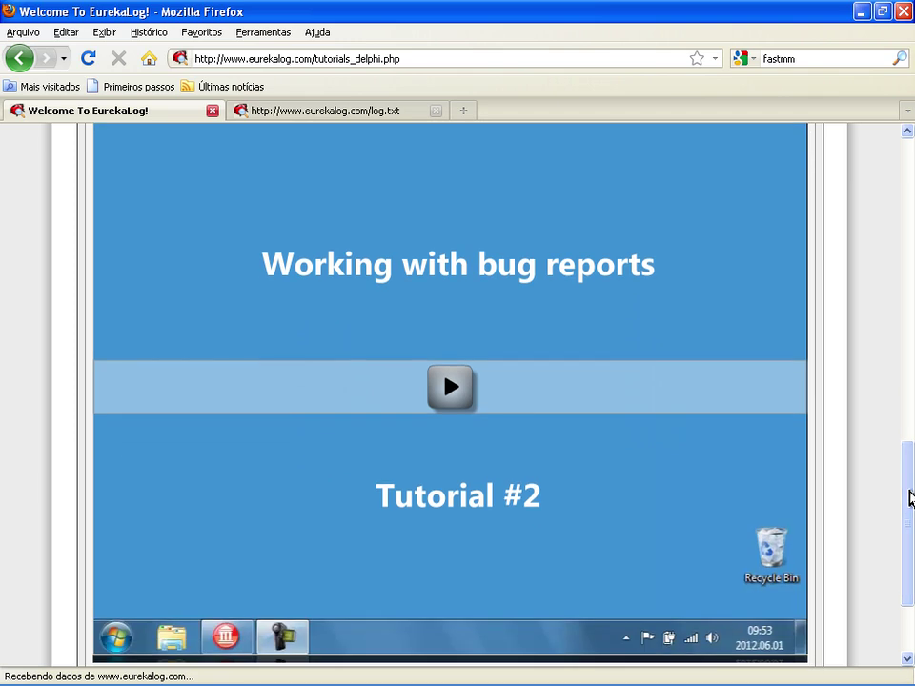
click(468, 383)
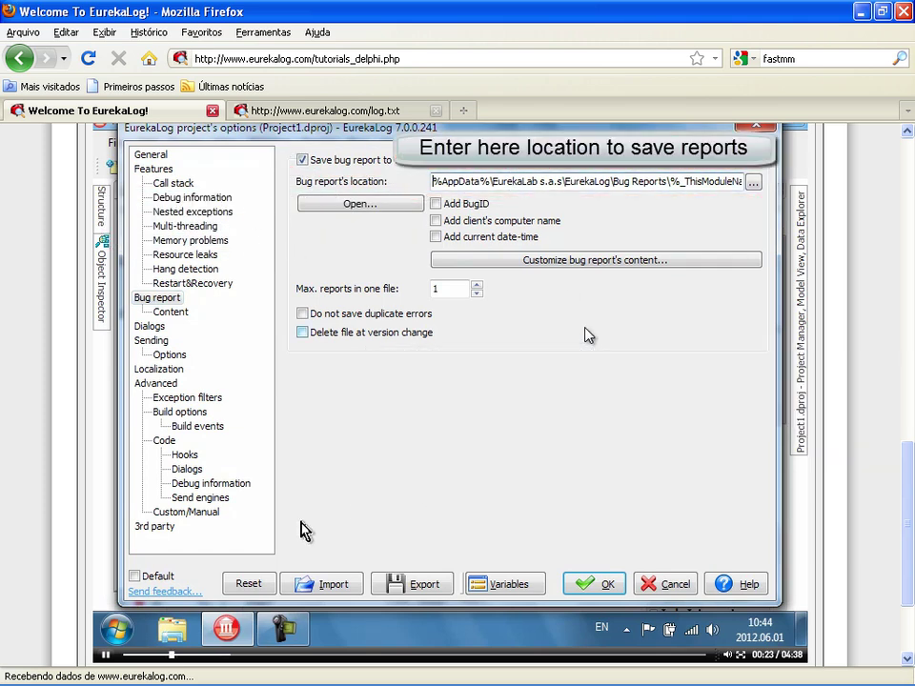
click(105, 655)
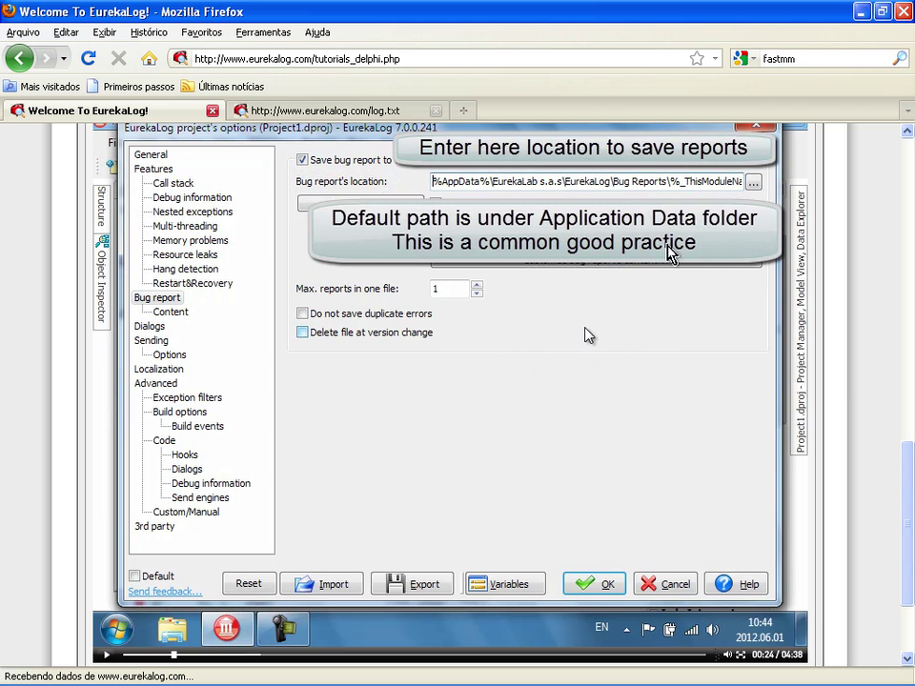
drag(908, 490, 890, 139)
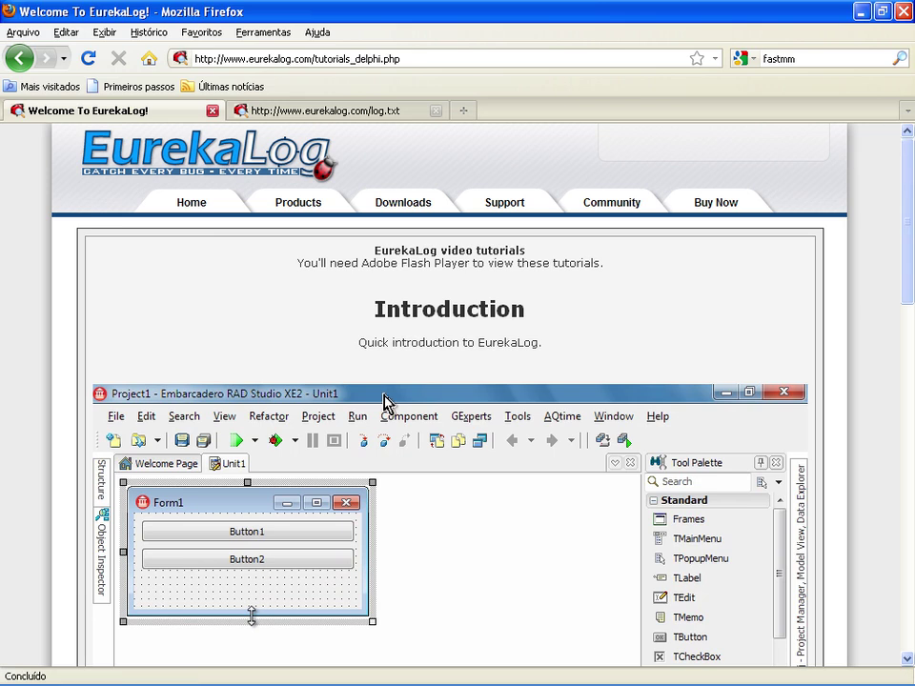
Step: Open the EurekaLog home page and look through it down to the user testimonials and latest news
click(181, 206)
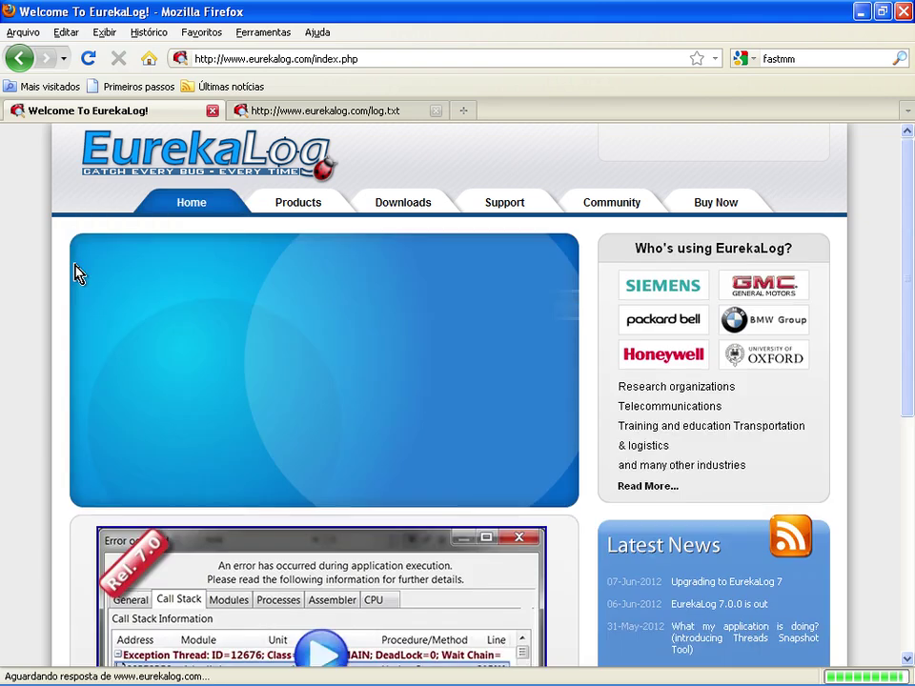
scroll(16, 313, down, 5)
scroll(28, 311, up, 5)
scroll(30, 311, down, 5)
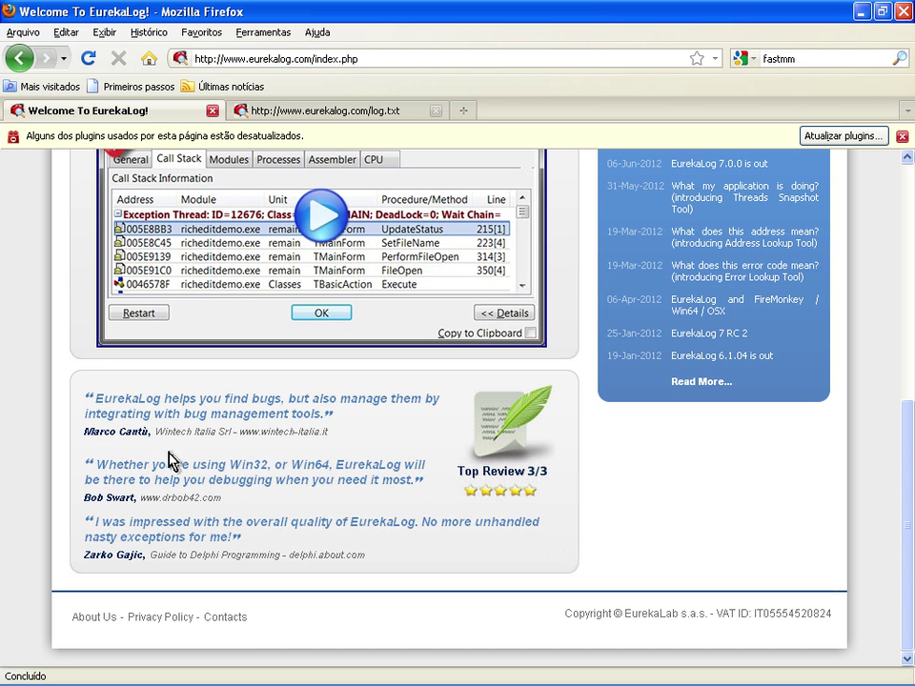
scroll(774, 479, up, 8)
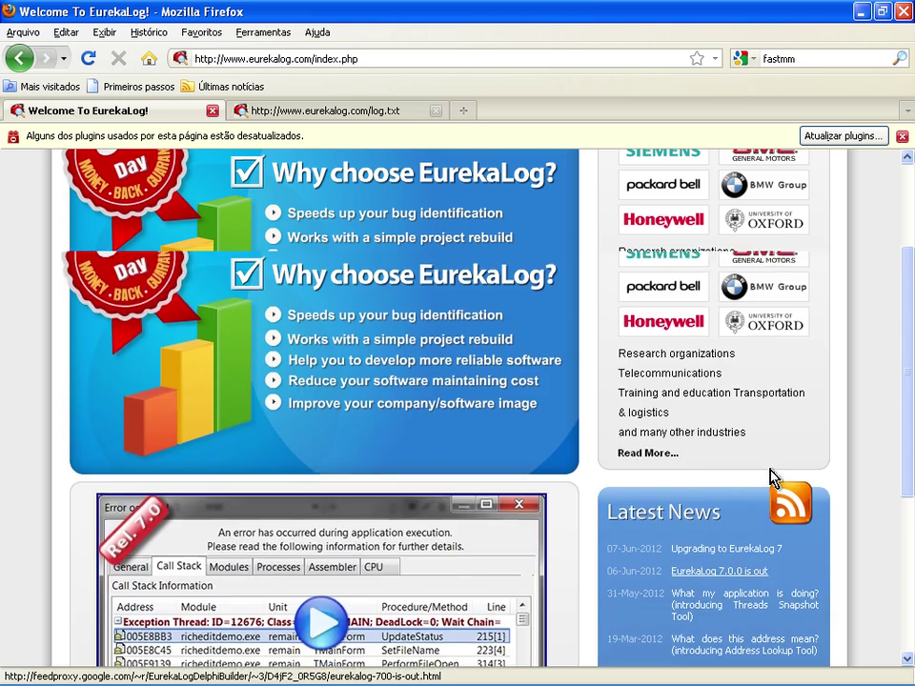
Step: Open the EurekaLog downloads page and examine the EurekaLog 7 Trial description, highlighting its note on trial-compiled projects
click(395, 225)
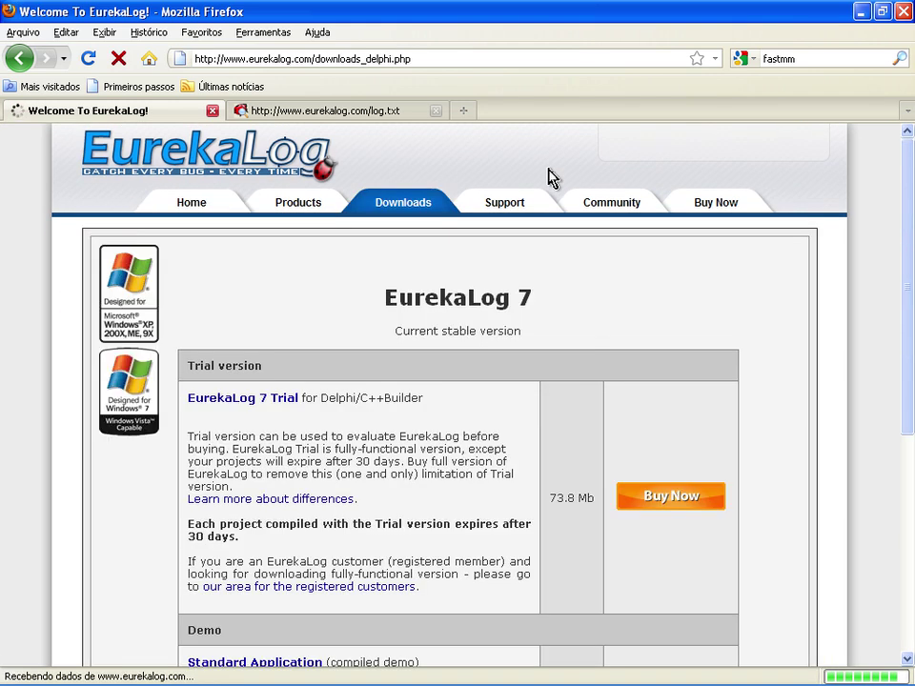
scroll(501, 434, down, 2)
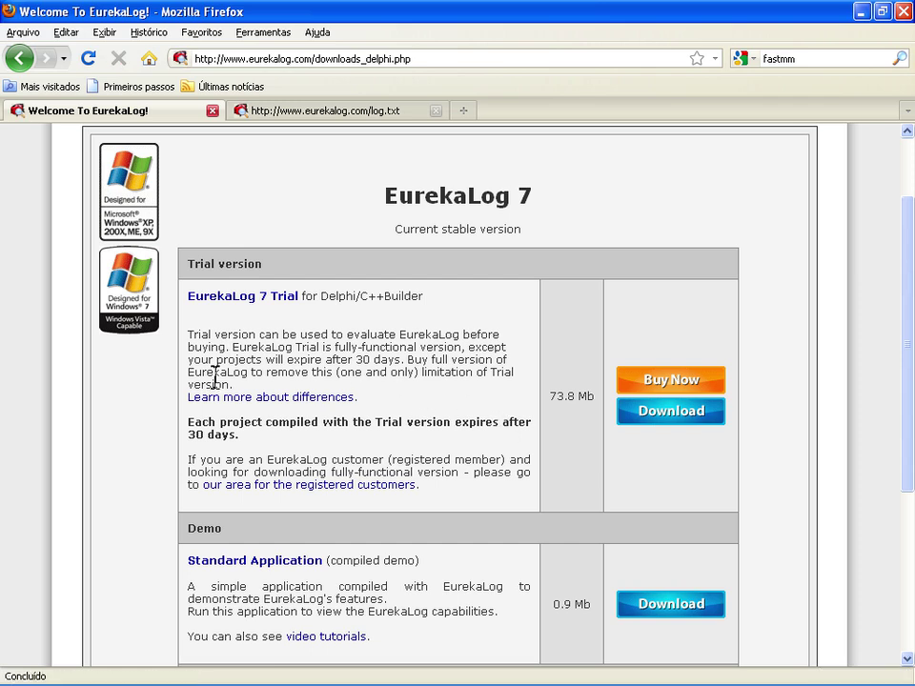
drag(376, 423, 413, 425)
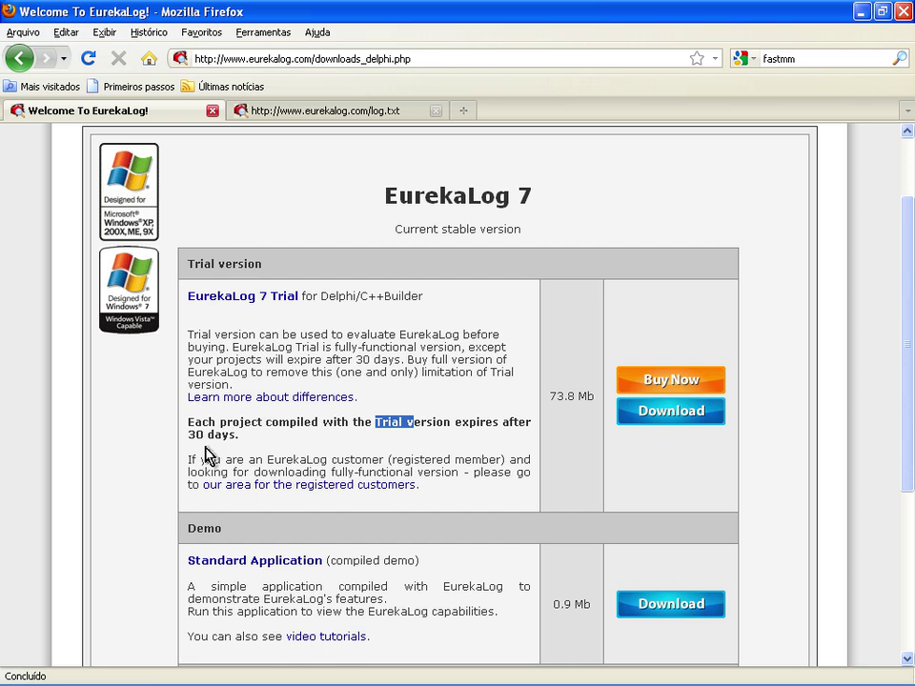
Step: Review the purchase prices for the EurekaLog 7.0 Professional and Enterprise licenses, and return to the downloads page
click(633, 381)
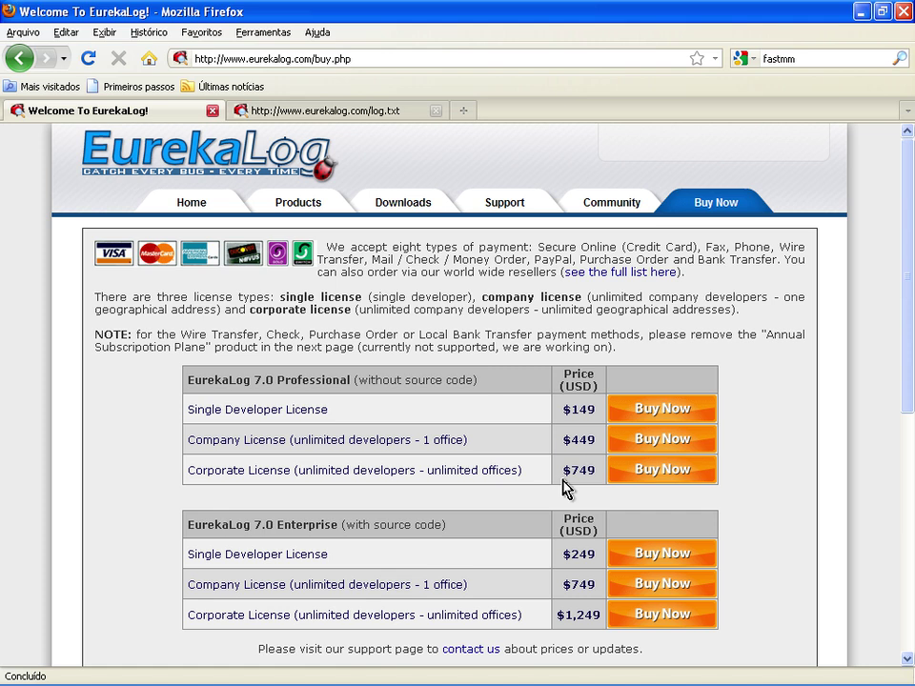
scroll(564, 488, down, 3)
scroll(567, 487, up, 3)
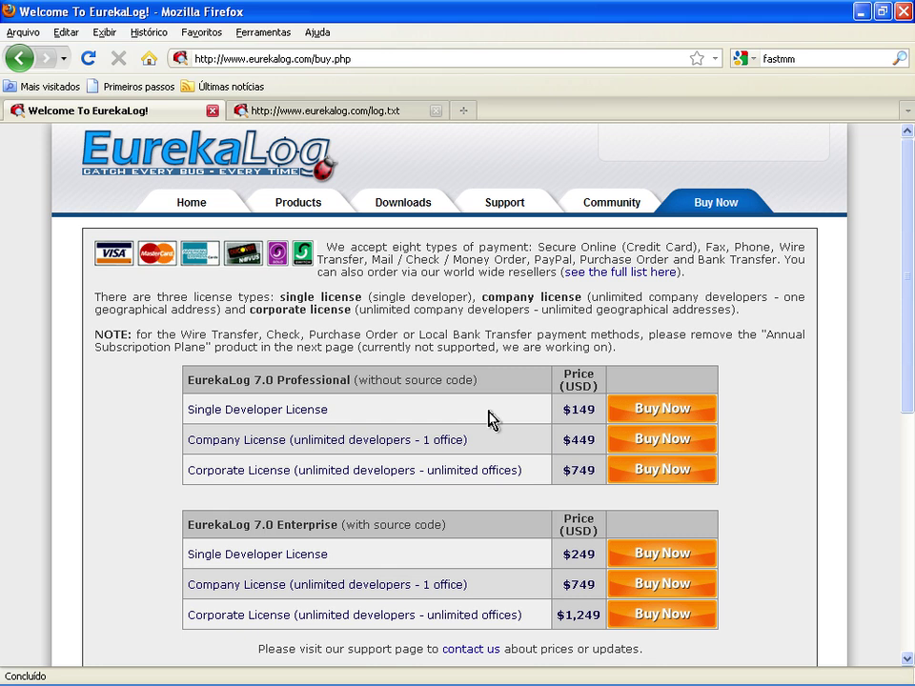
click(19, 58)
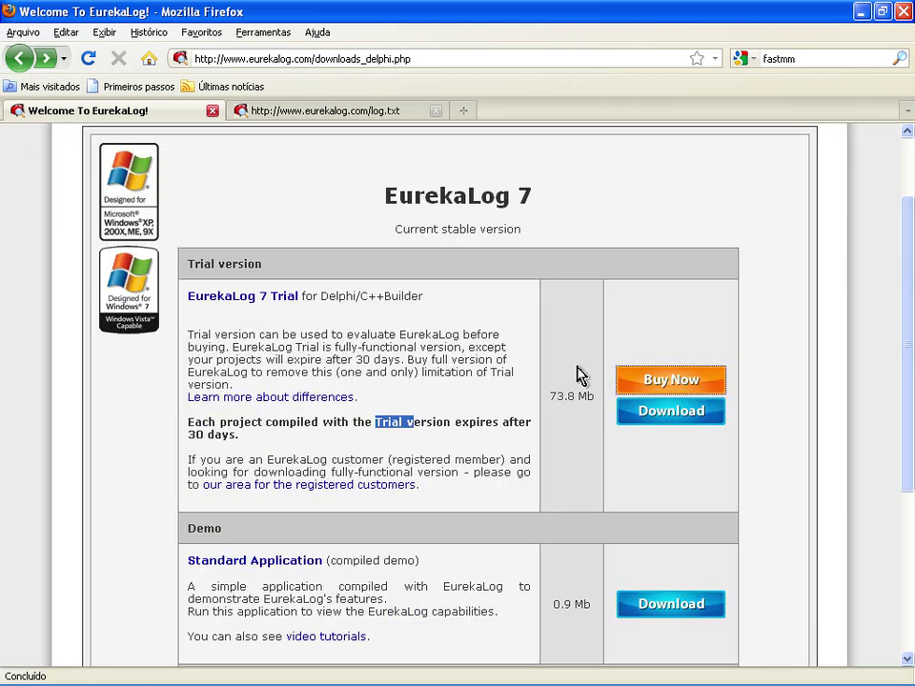
Step: Switch to the desktop, open the Memory Leaks folder to locate the trial installer, and close the running Delphi 2010
click(861, 13)
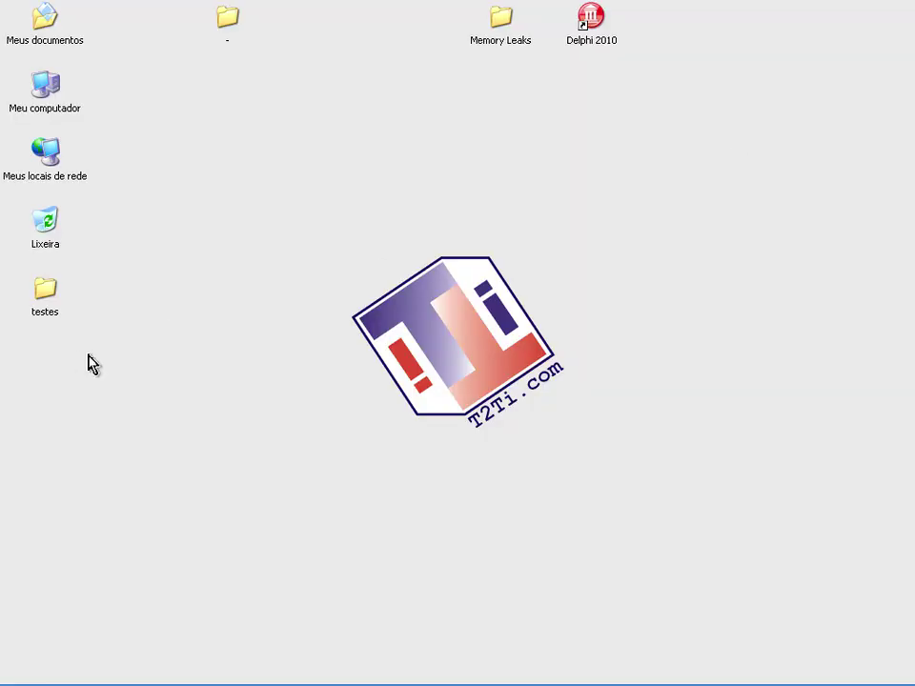
double_click(505, 26)
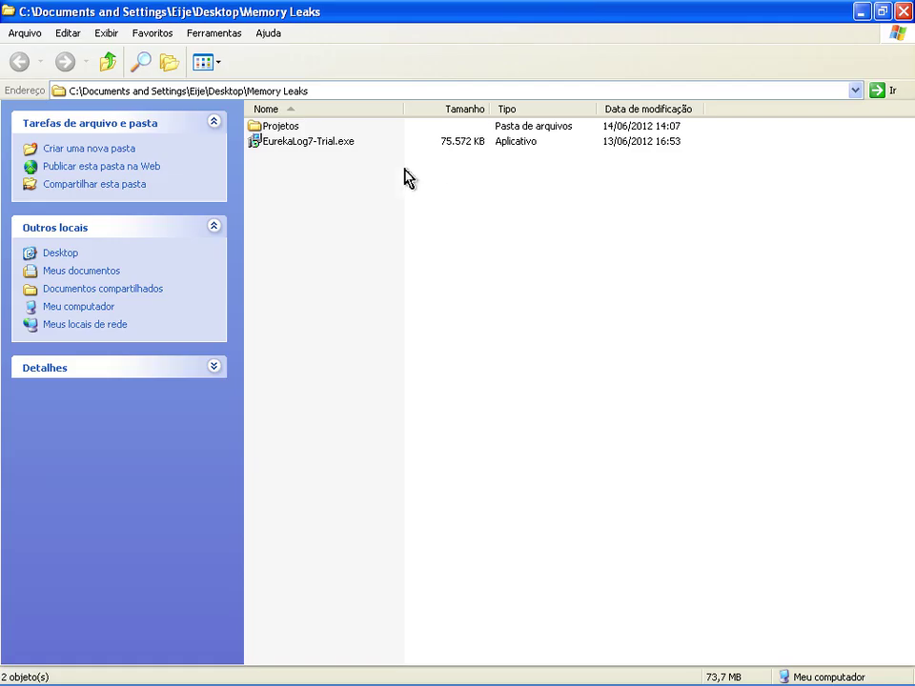
click(860, 12)
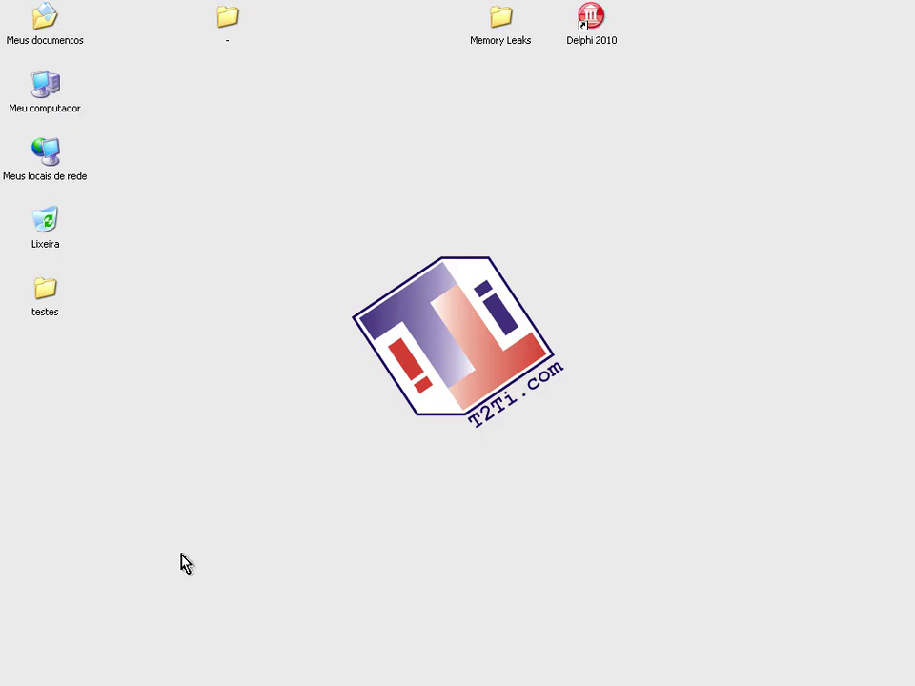
click(159, 675)
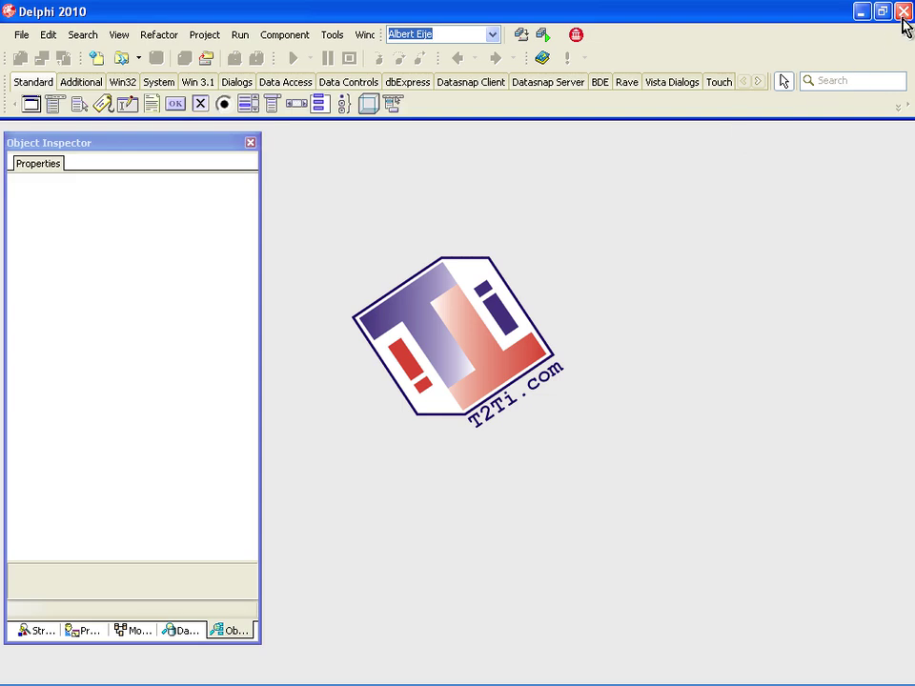
click(860, 10)
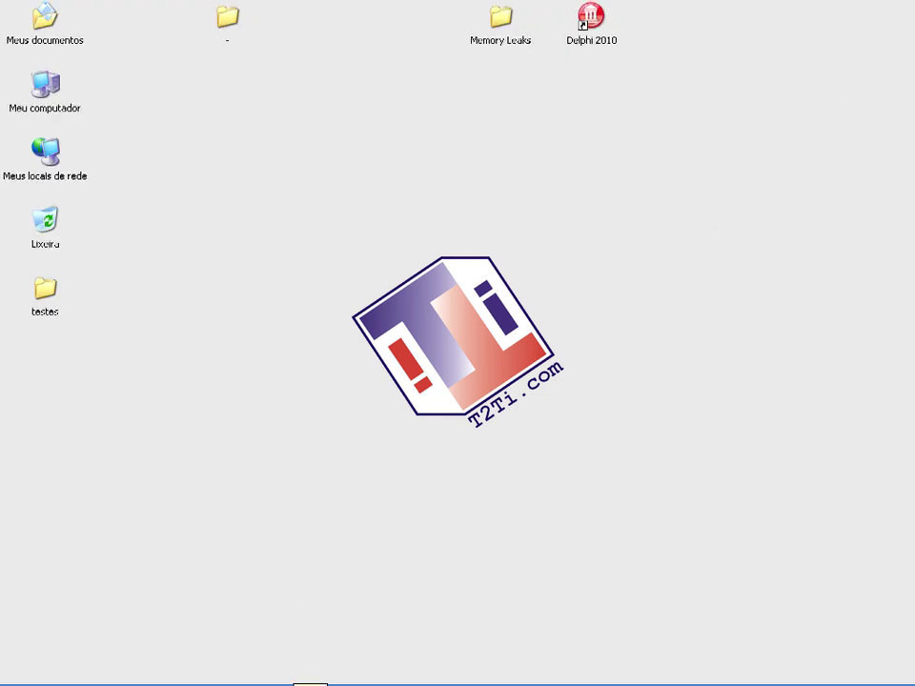
Step: Launch EurekaLog7-Trial.exe from the Memory Leaks folder, accept the license agreement, and proceed to the destination folder choice
click(290, 673)
double_click(287, 143)
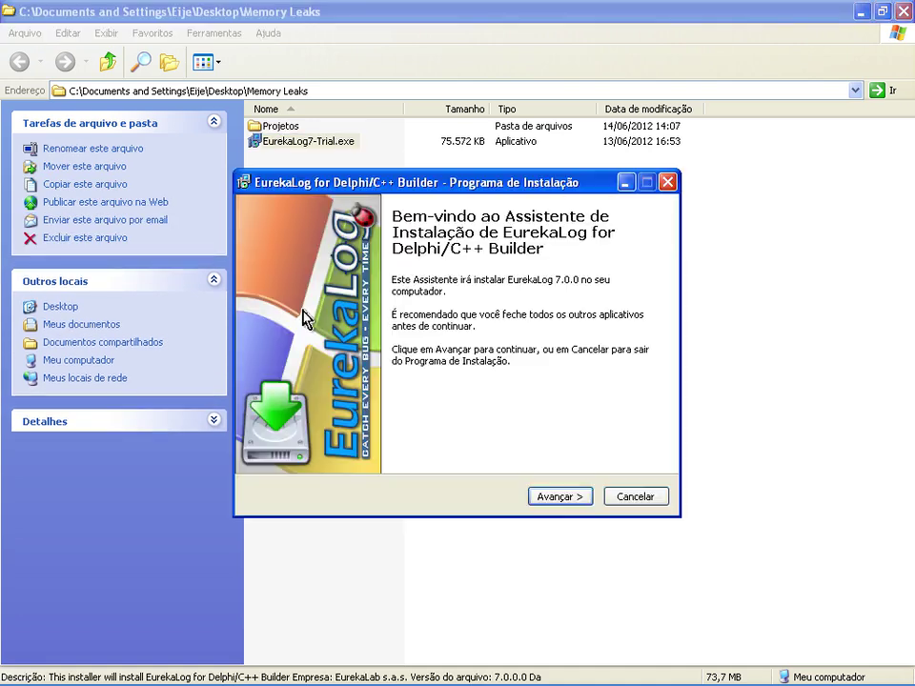
click(541, 497)
click(376, 442)
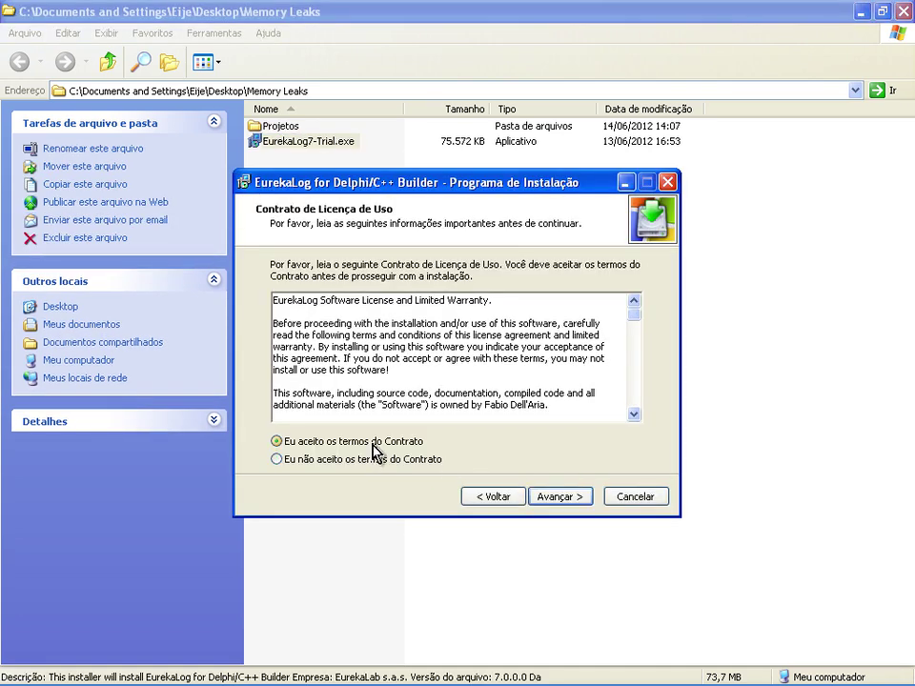
click(541, 500)
click(556, 497)
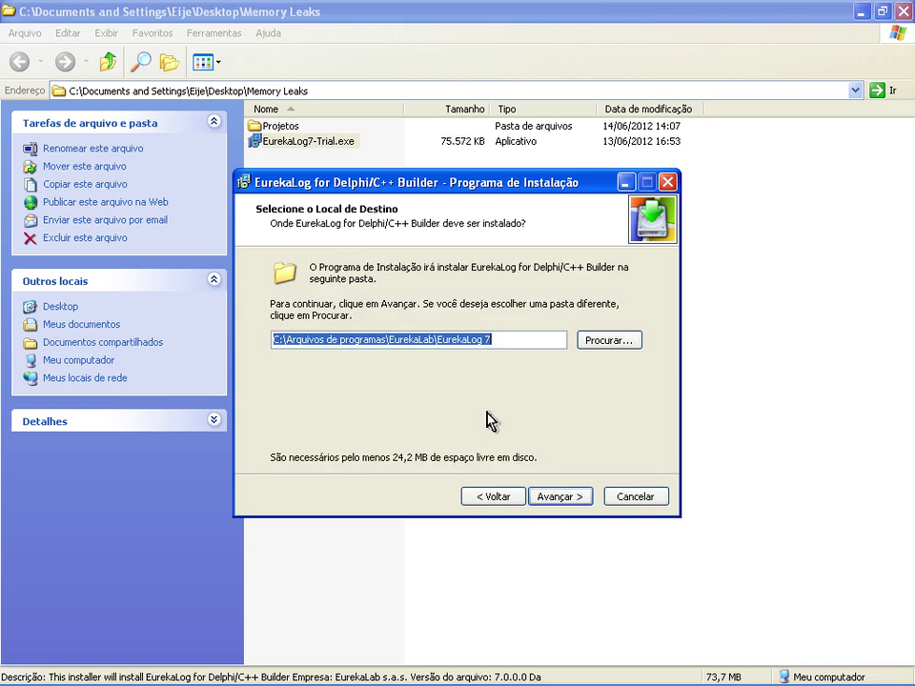
Step: Install EurekaLog in the default folder with the Full installation option, including Delphi 2010 support
click(557, 494)
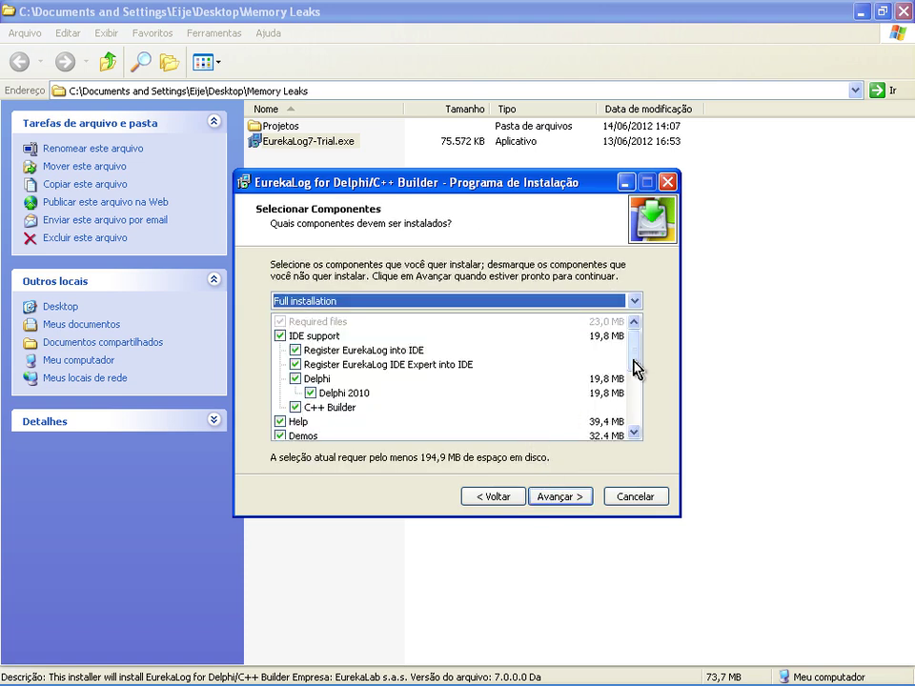
drag(640, 359, 590, 513)
click(561, 500)
click(558, 499)
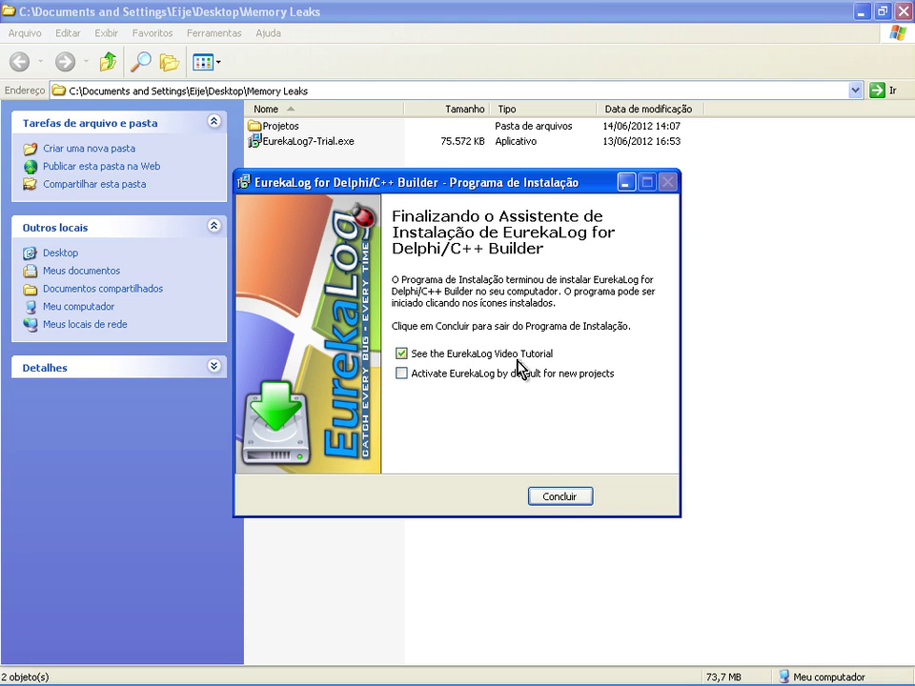
Step: Finish the EurekaLog setup without showing the video tutorial, and minimize the Memory Leaks folder window
click(402, 354)
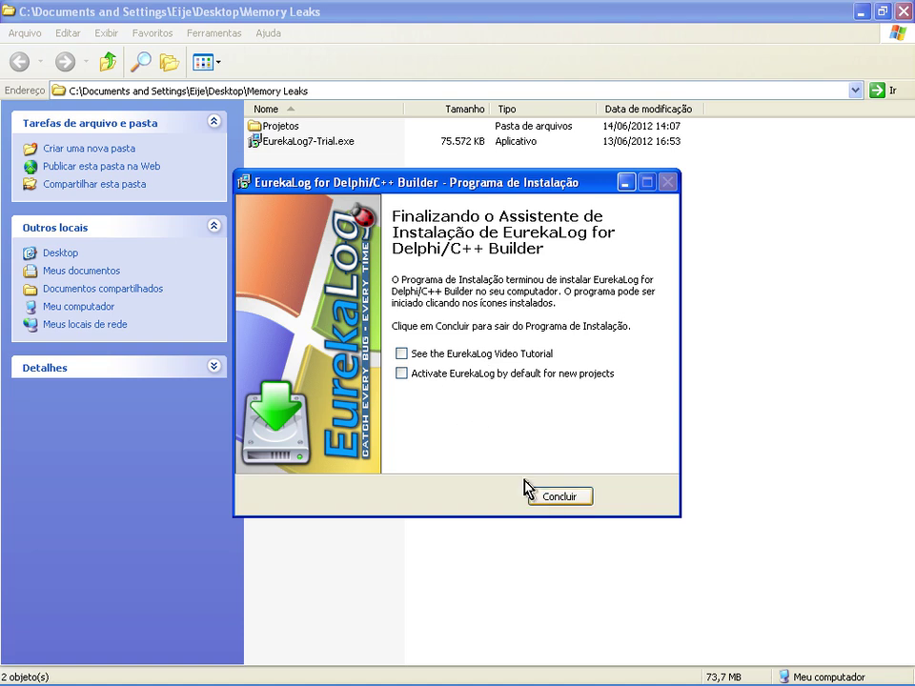
click(550, 499)
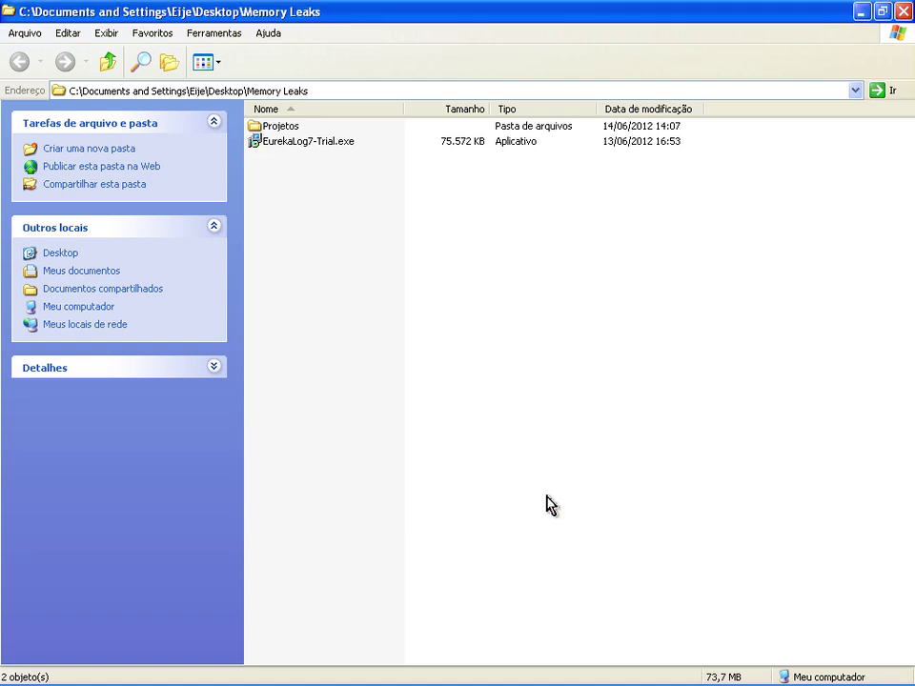
click(861, 12)
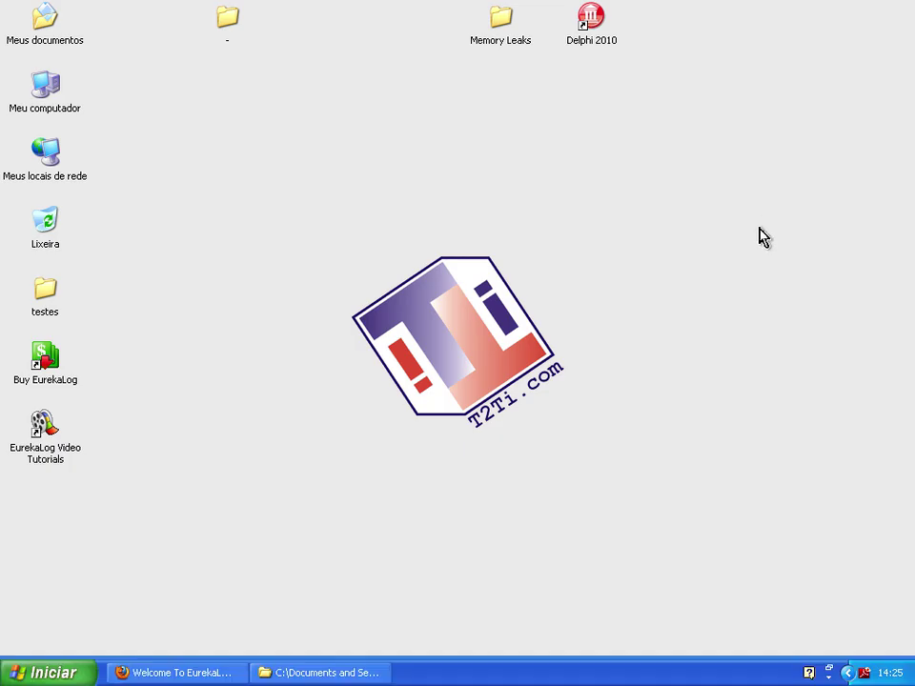
Step: Start Delphi 2010 and create a new VCL Forms Application project
double_click(591, 19)
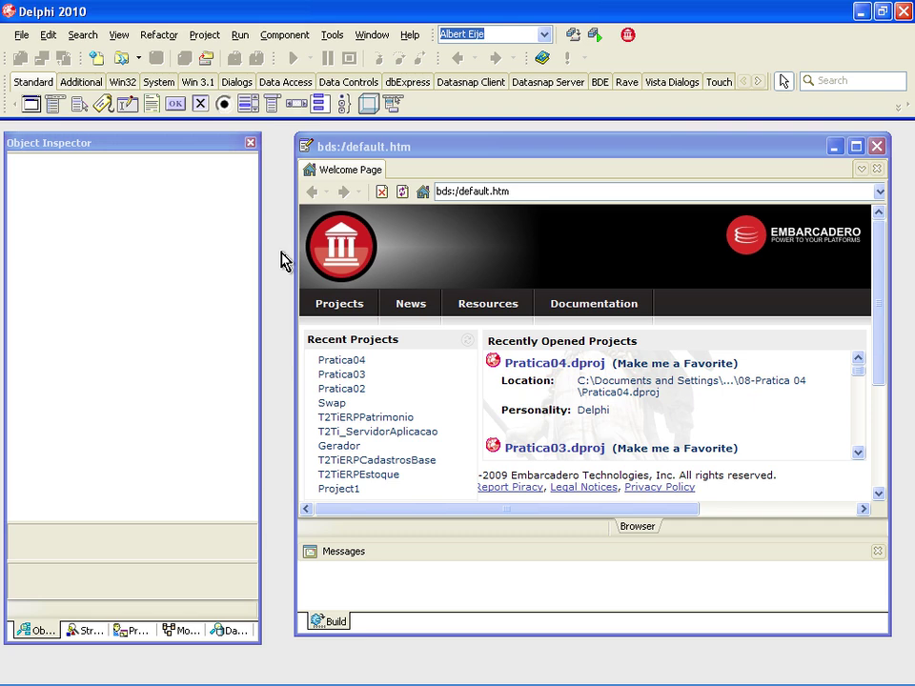
click(20, 36)
mouse_move(105, 55)
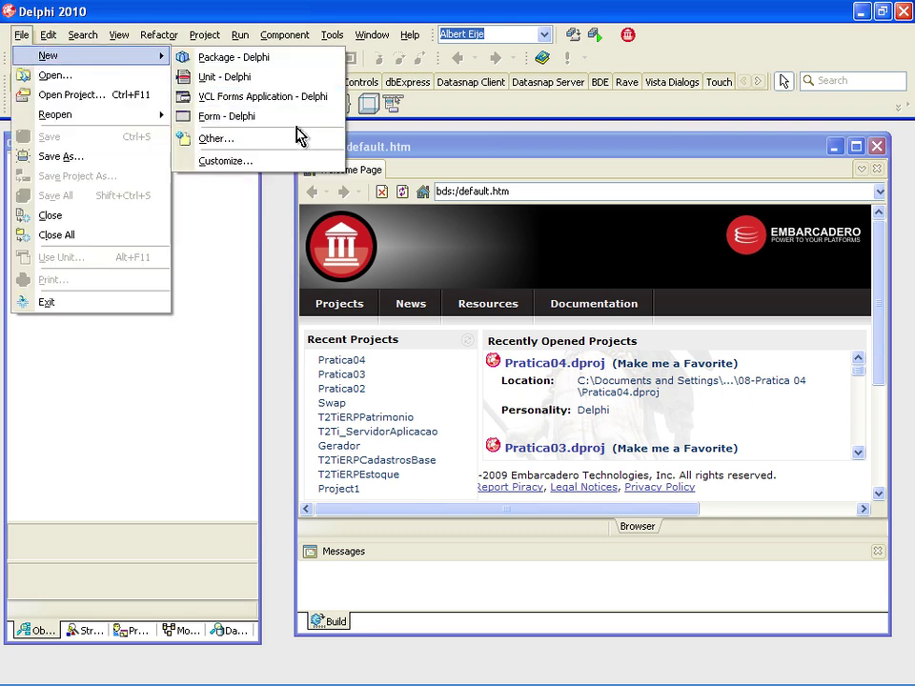
click(277, 98)
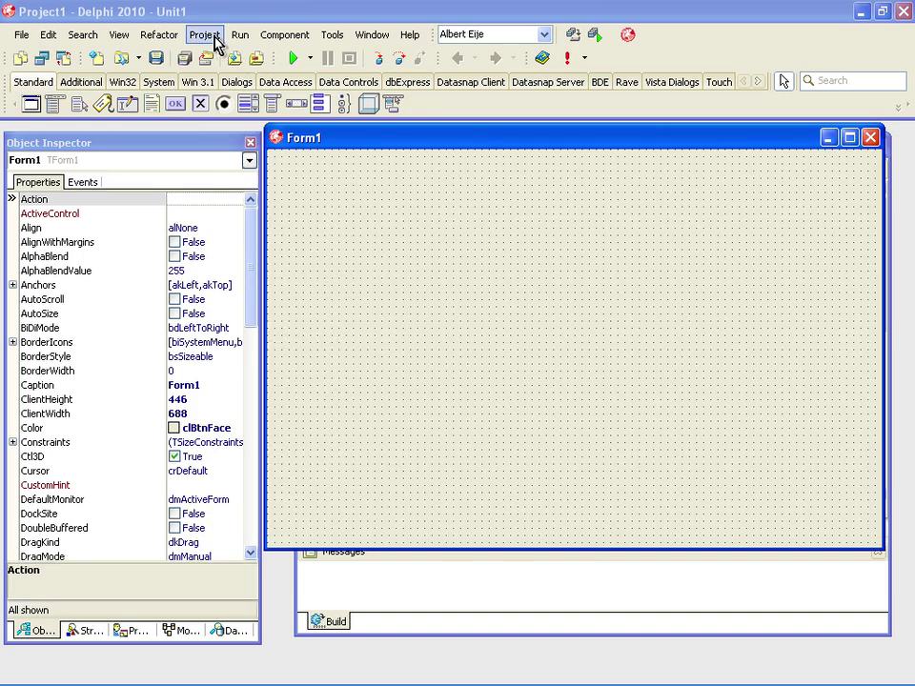
Step: Check the Delphi project commands for EurekaLog options, and close Delphi 2010
click(205, 35)
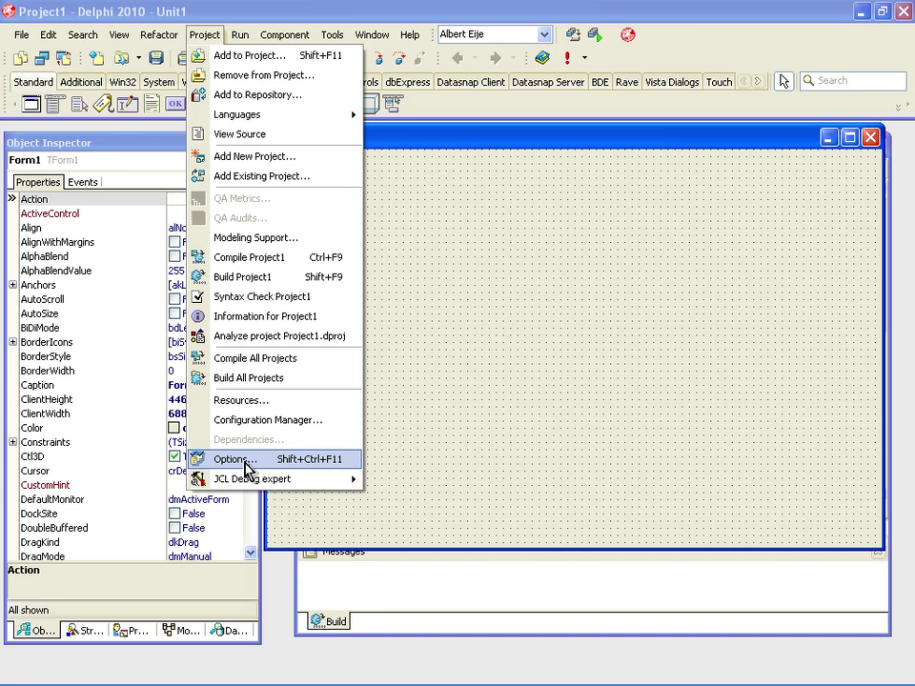
click(667, 328)
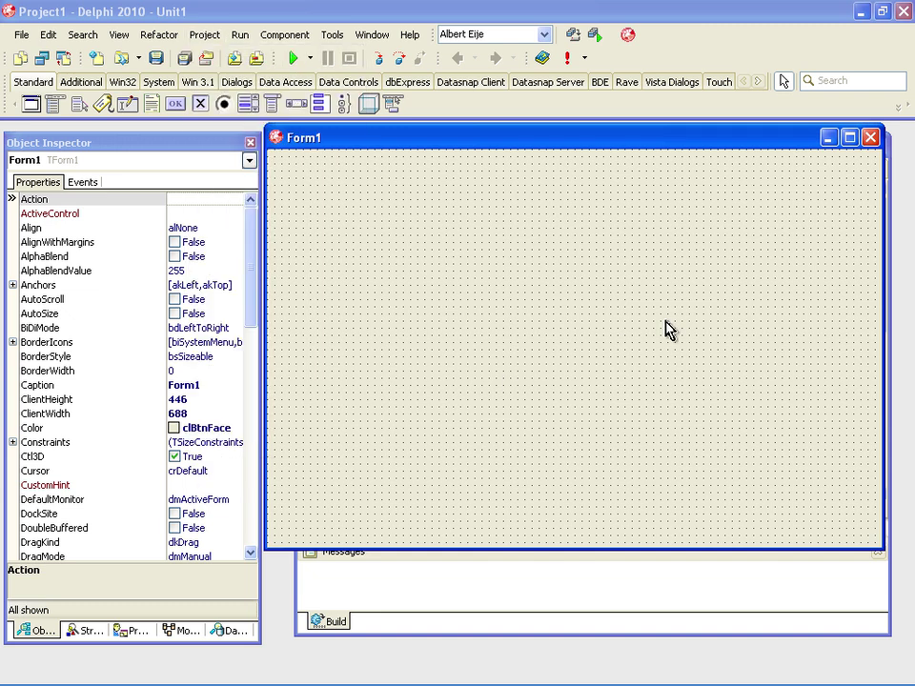
click(896, 14)
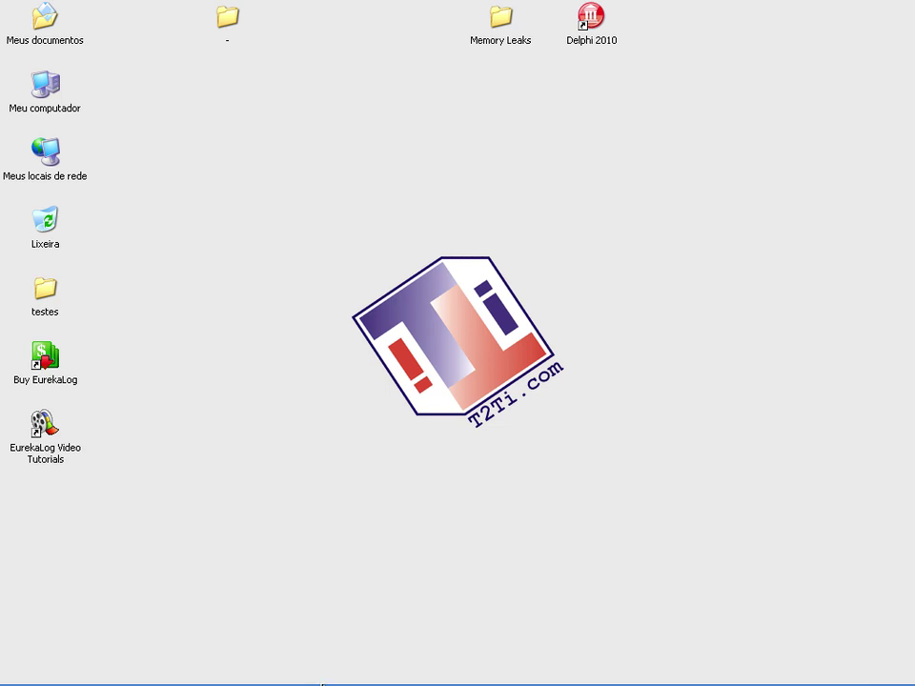
Step: Relaunch EurekaLog7-Trial.exe from the Memory Leaks folder and accept the license agreement to reach the troubleshooting information
mouse_move(323, 683)
double_click(504, 43)
double_click(389, 209)
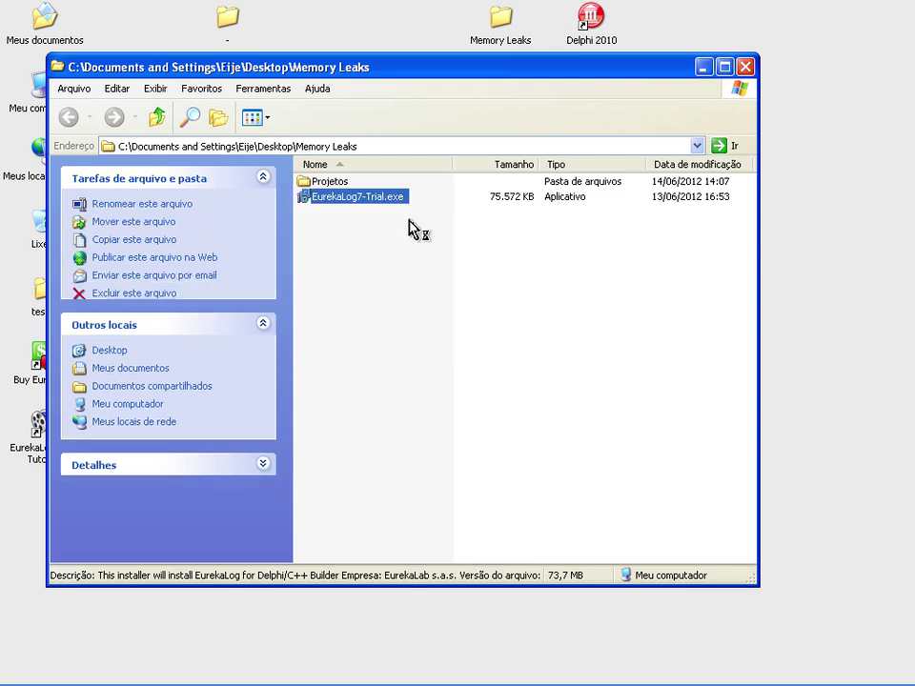
click(558, 501)
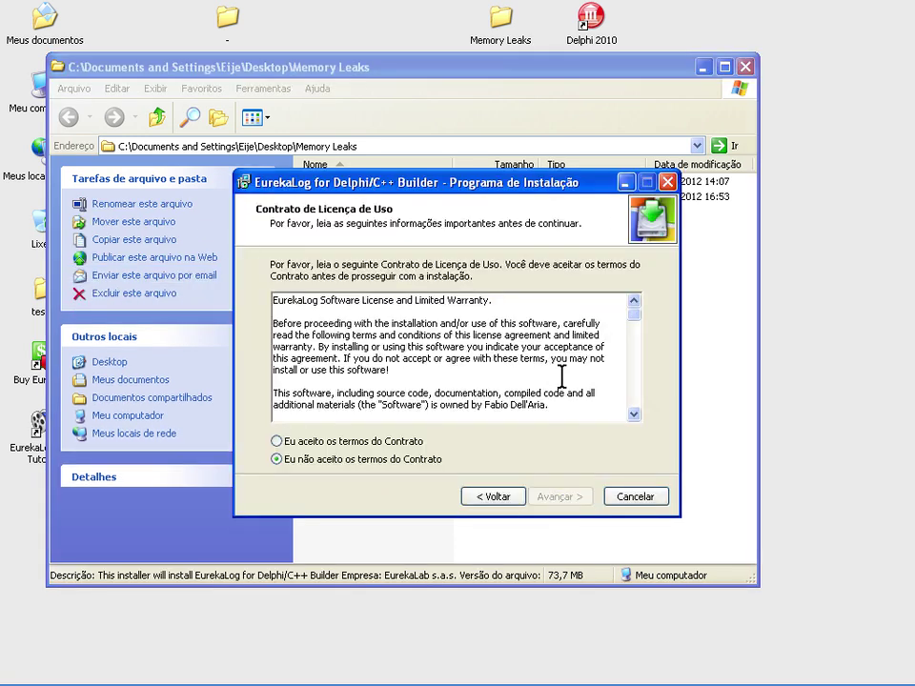
click(282, 442)
click(547, 497)
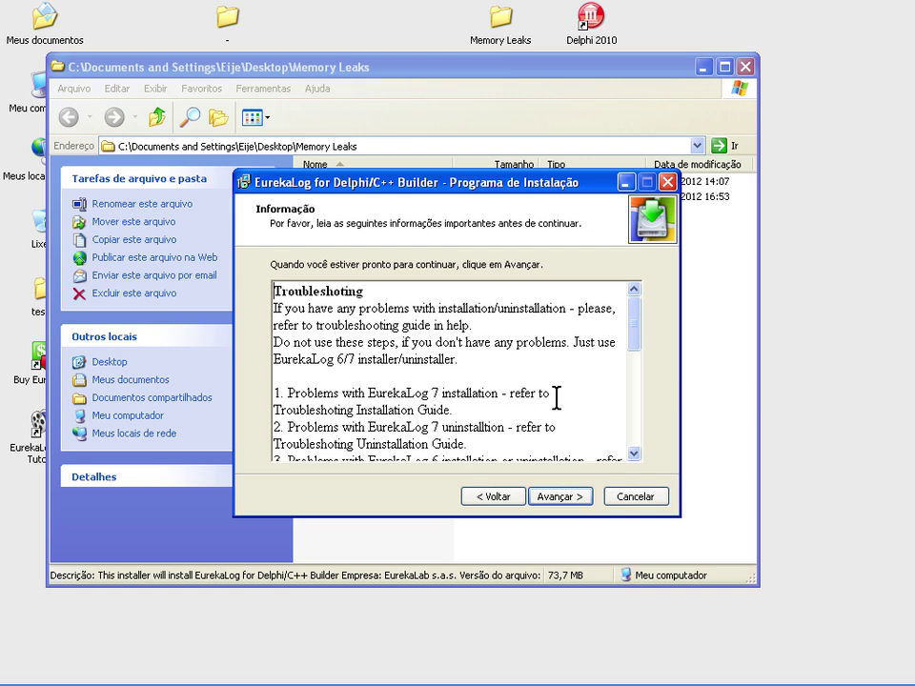
Step: Open the online troubleshooting guide for EurekaLog 7 installation and read its most common problems section
drag(632, 334, 639, 419)
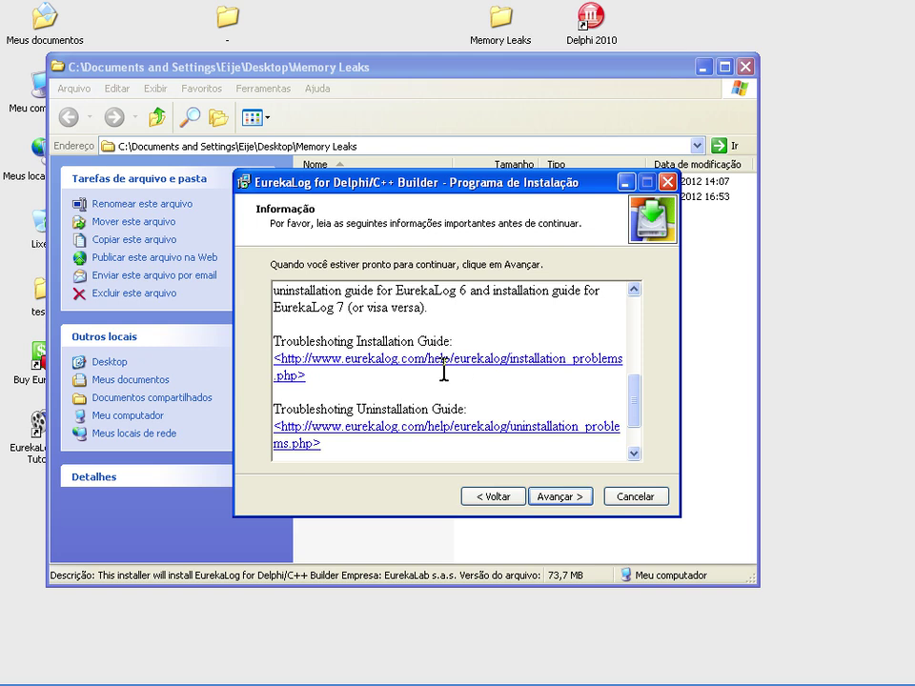
click(359, 359)
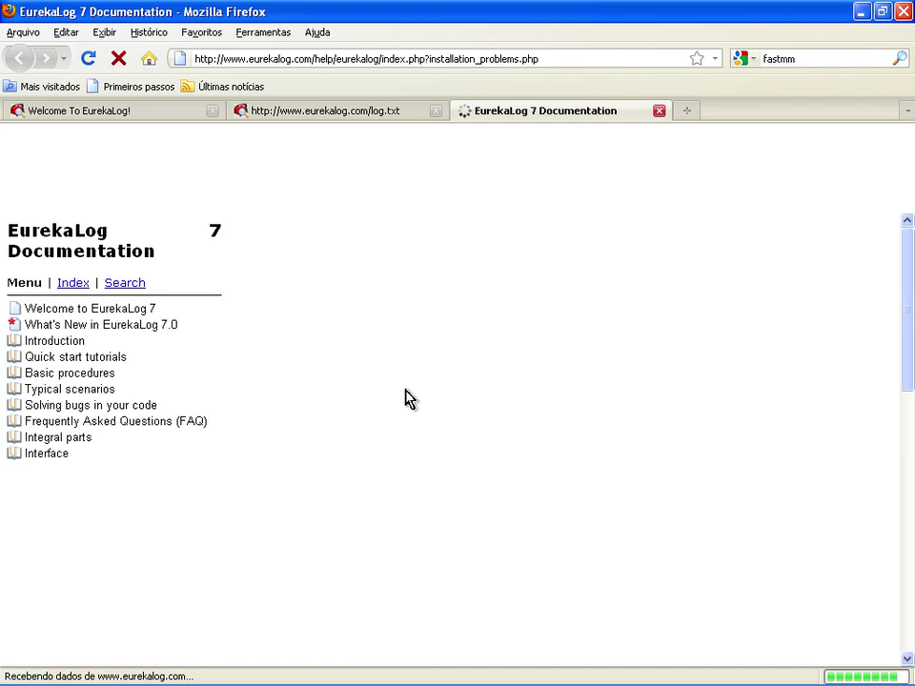
scroll(435, 368, down, 2)
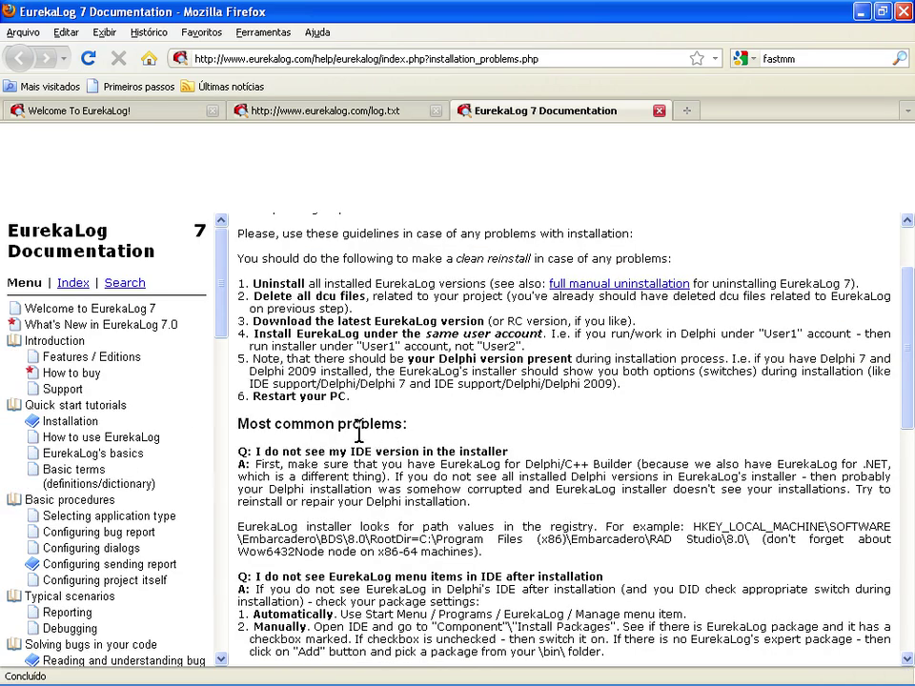
scroll(358, 433, down, 2)
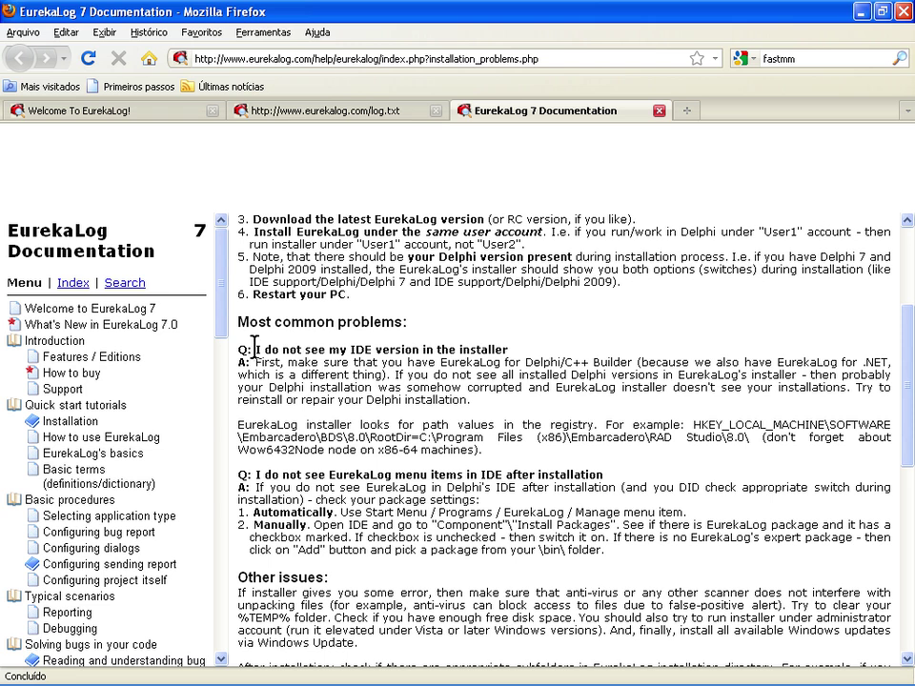
Step: Read the guide's question about a missing IDE version, and advance the EurekaLog setup to component selection to check for Delphi 2010
drag(253, 348, 503, 349)
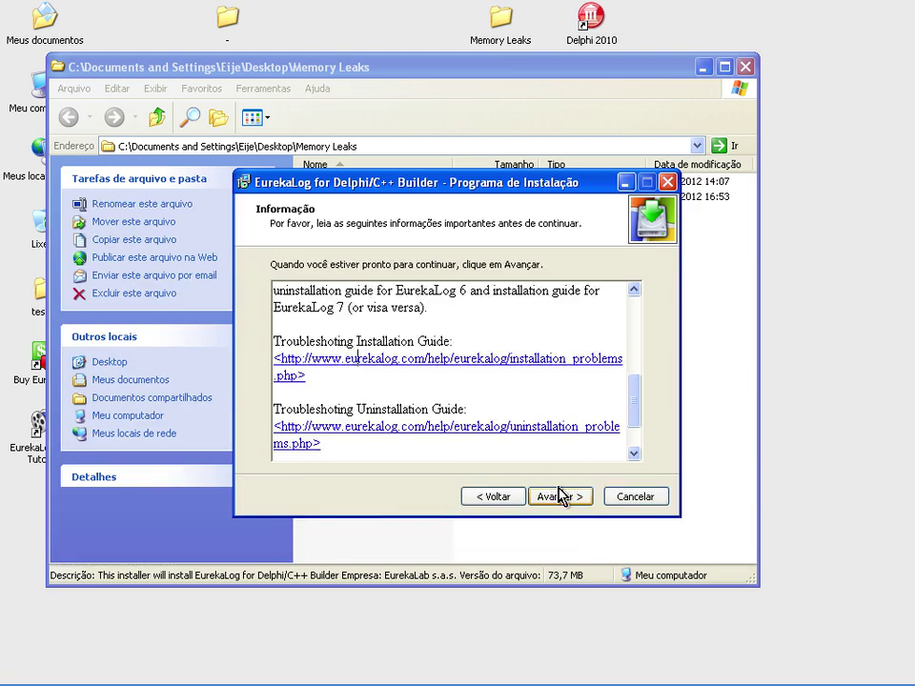
click(559, 496)
click(559, 496)
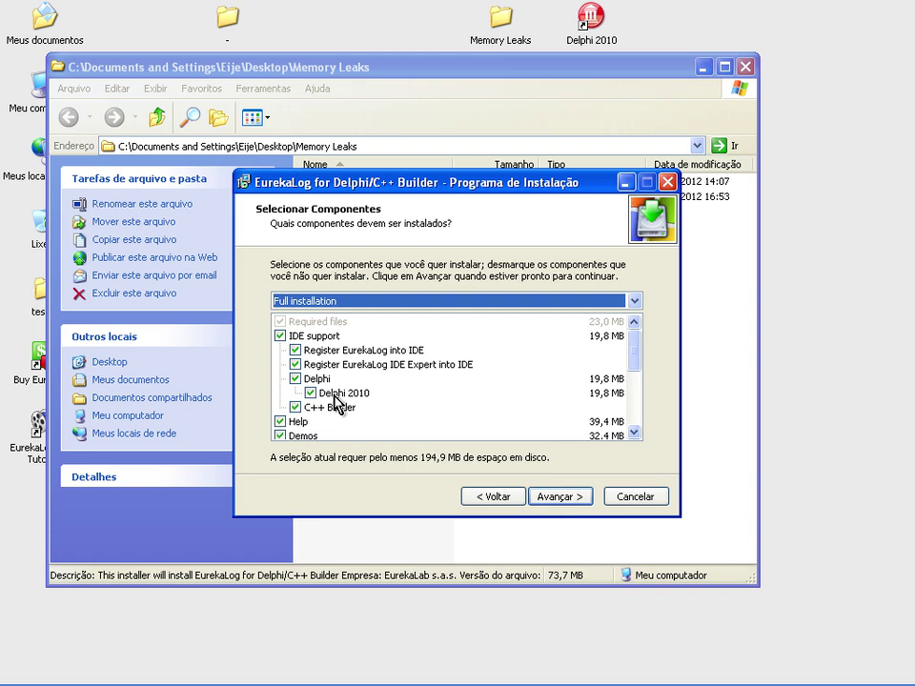
Step: Return to the troubleshooting guide in Firefox and read how to fix missing EurekaLog menu items in the IDE, including the automatic Manage option
key(alt+Tab)
key(alt+Tab)
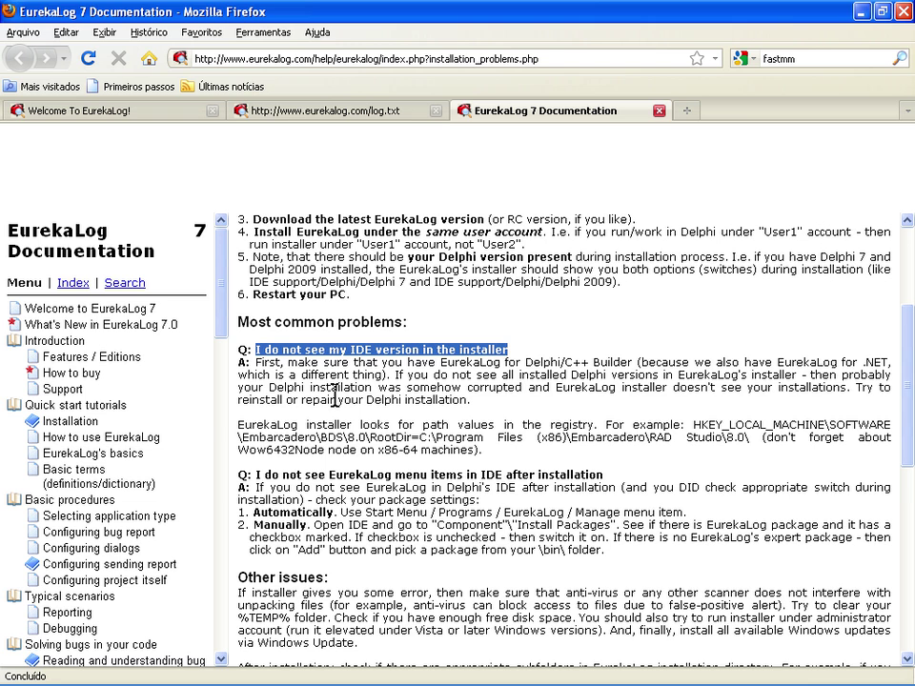
scroll(447, 386, down, 2)
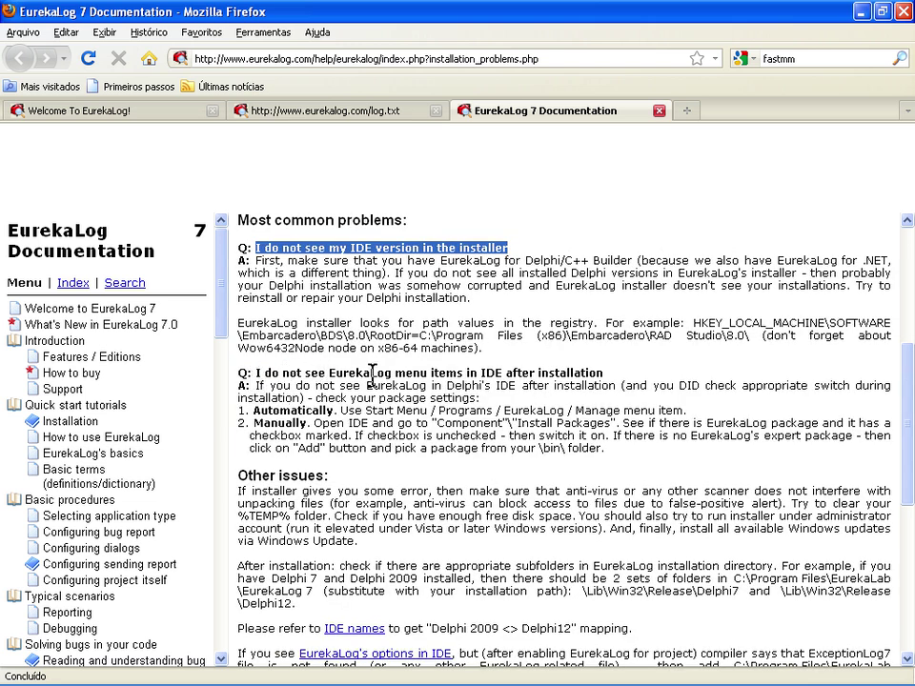
drag(430, 373, 255, 373)
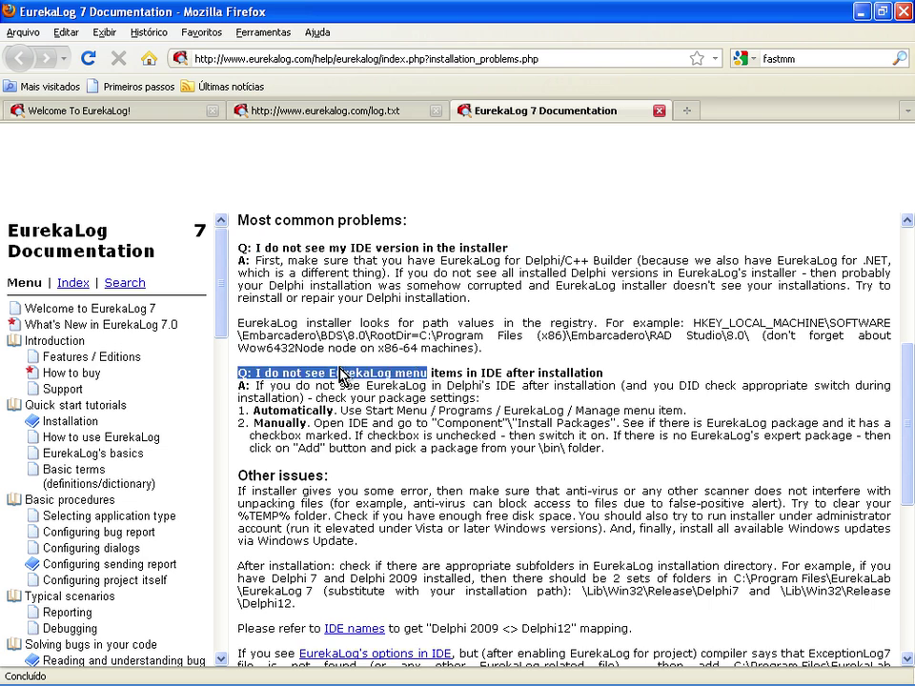
click(422, 373)
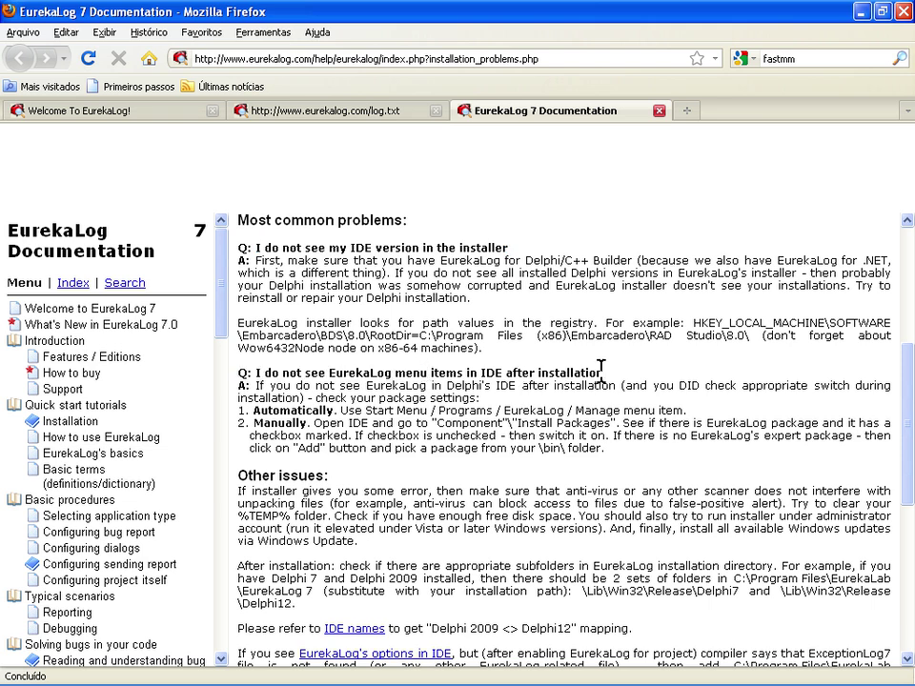
drag(597, 371, 486, 372)
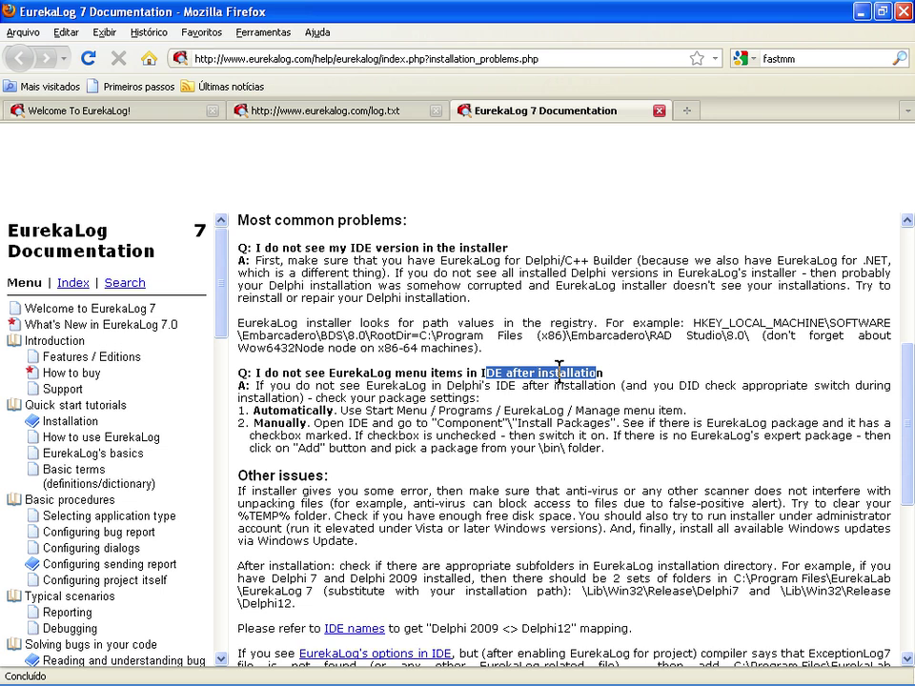
drag(258, 410, 308, 424)
click(330, 409)
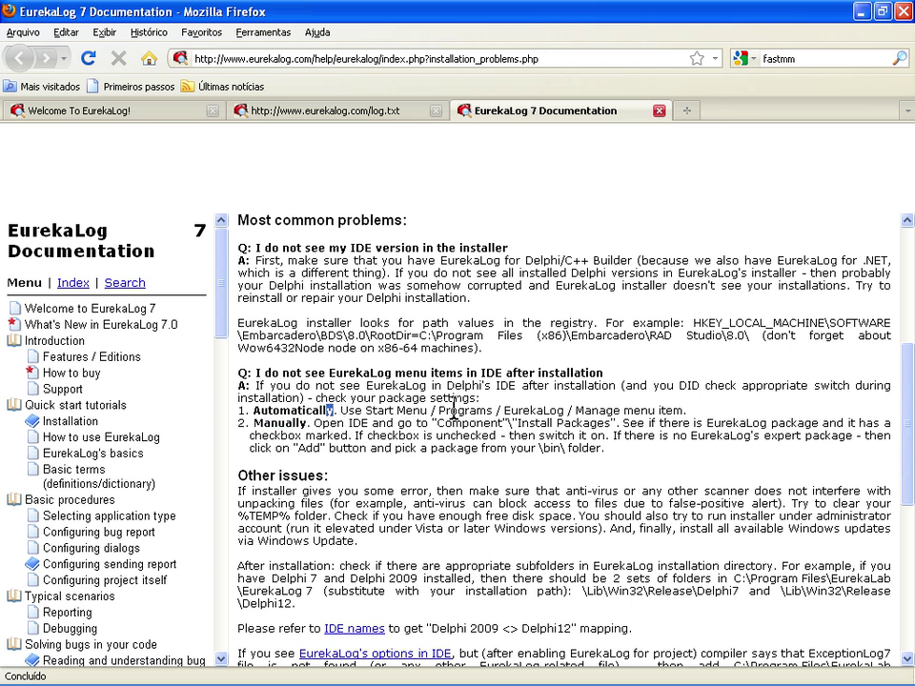
drag(367, 411, 420, 411)
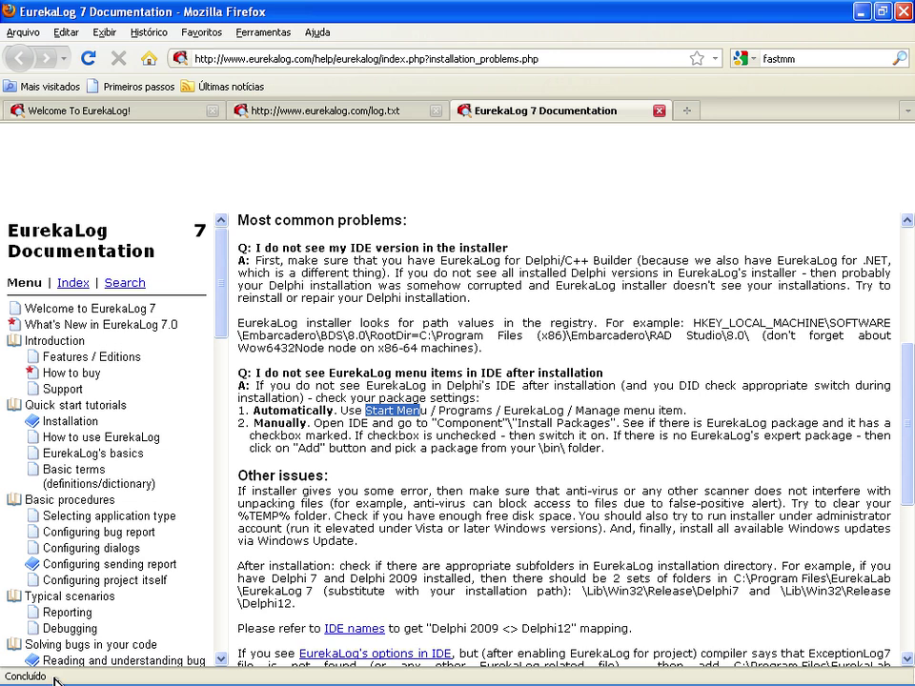
click(548, 412)
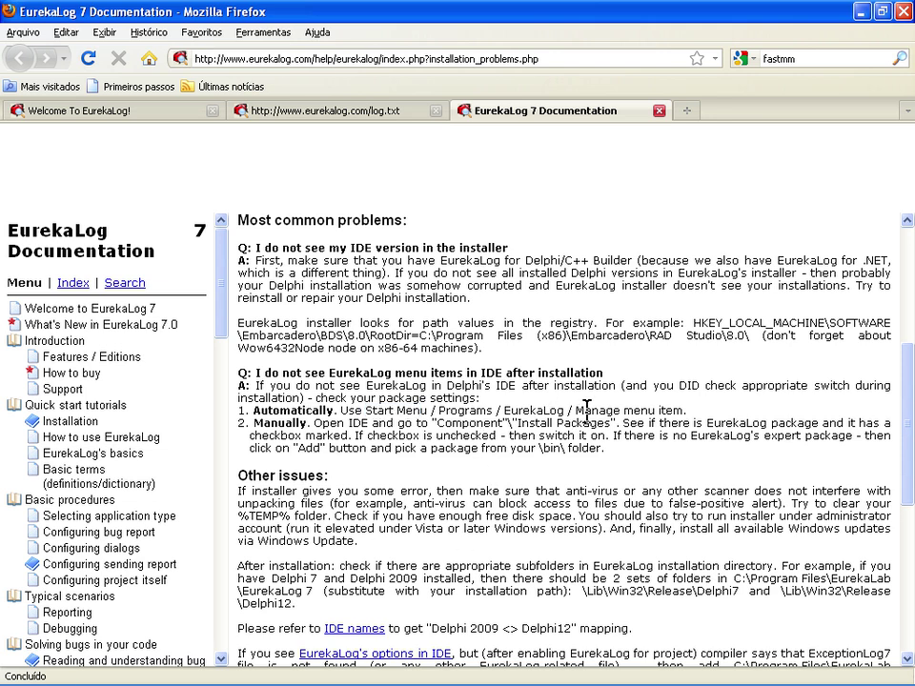
drag(578, 410, 604, 410)
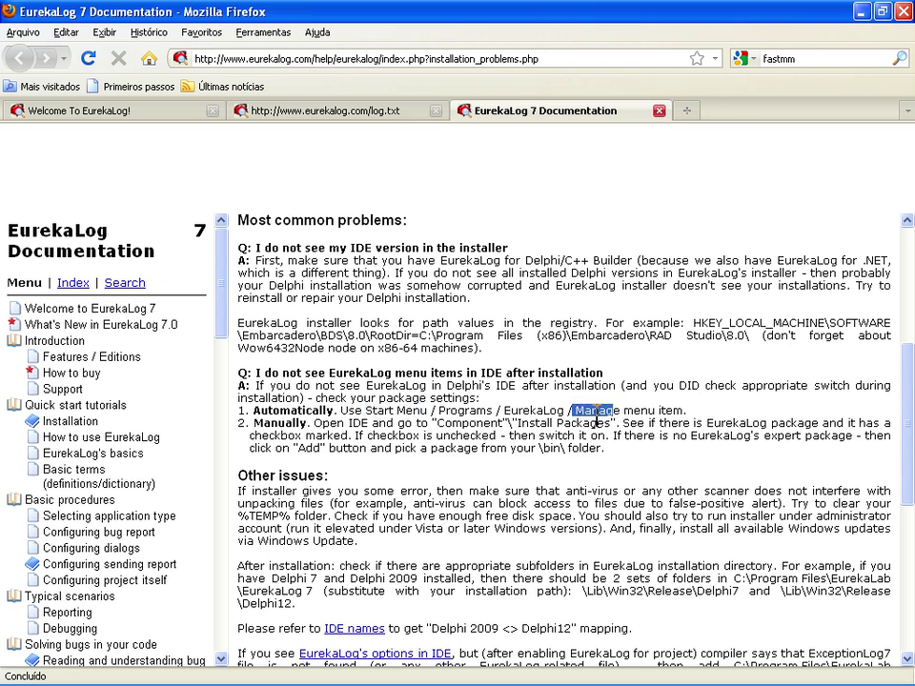
Step: Open EurekaLog's Manage utility, inspect the registration options for Embarcadero Delphi 2010, and close it
mouse_move(19, 680)
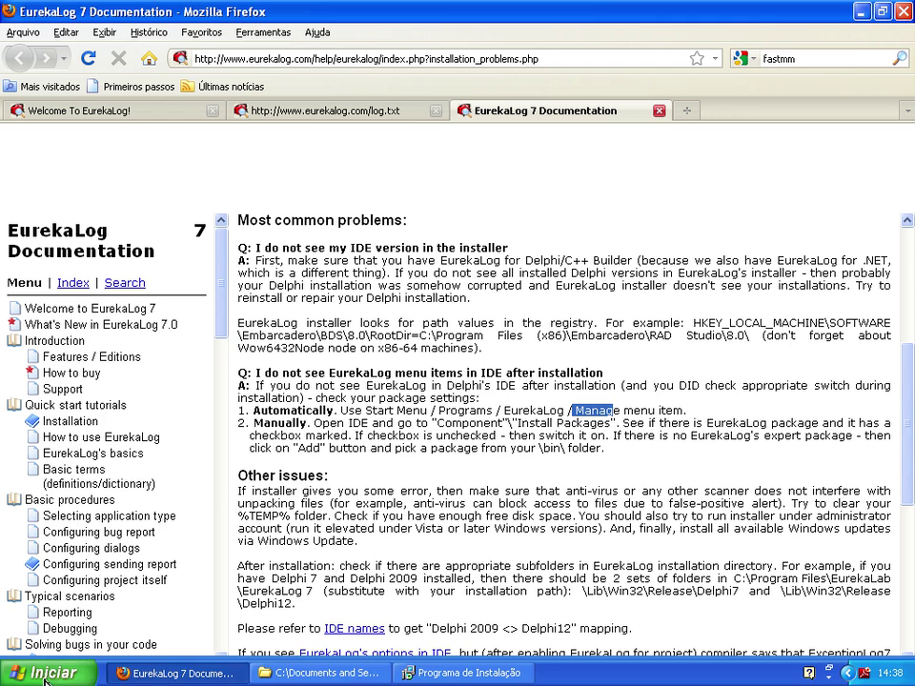
click(49, 673)
mouse_move(135, 447)
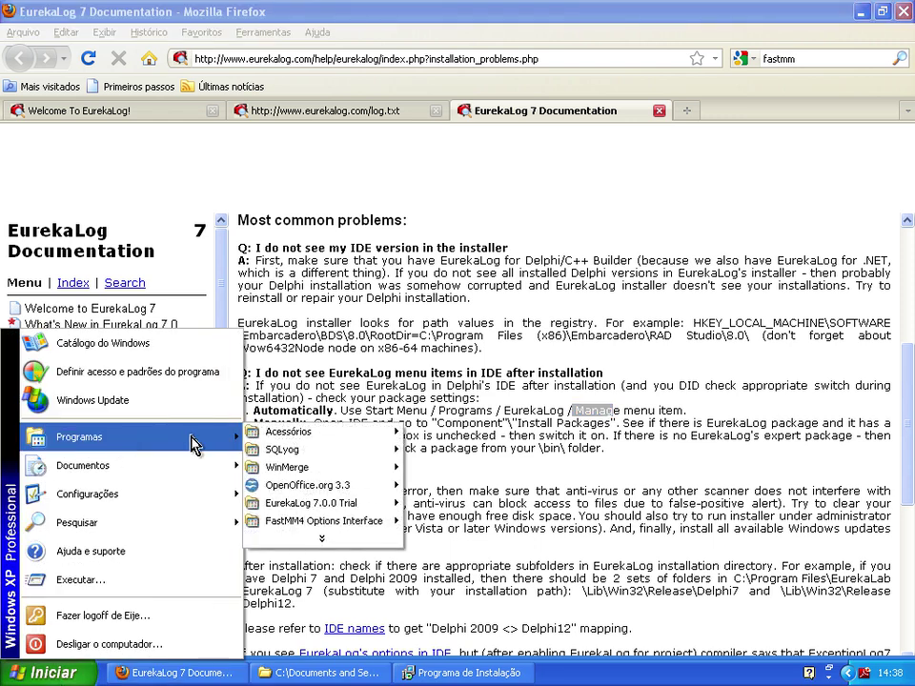
mouse_move(342, 512)
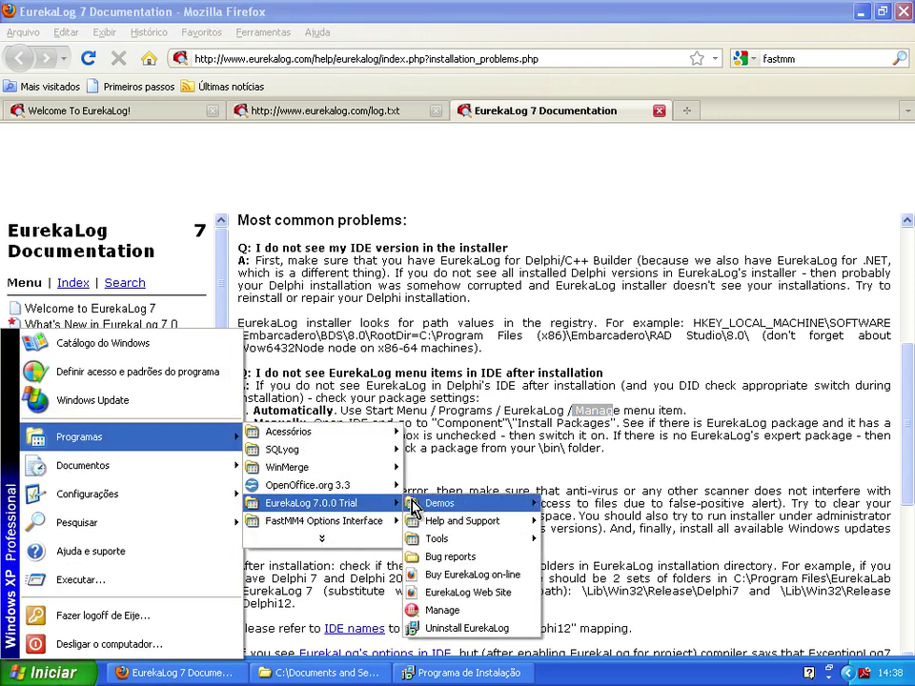
click(446, 612)
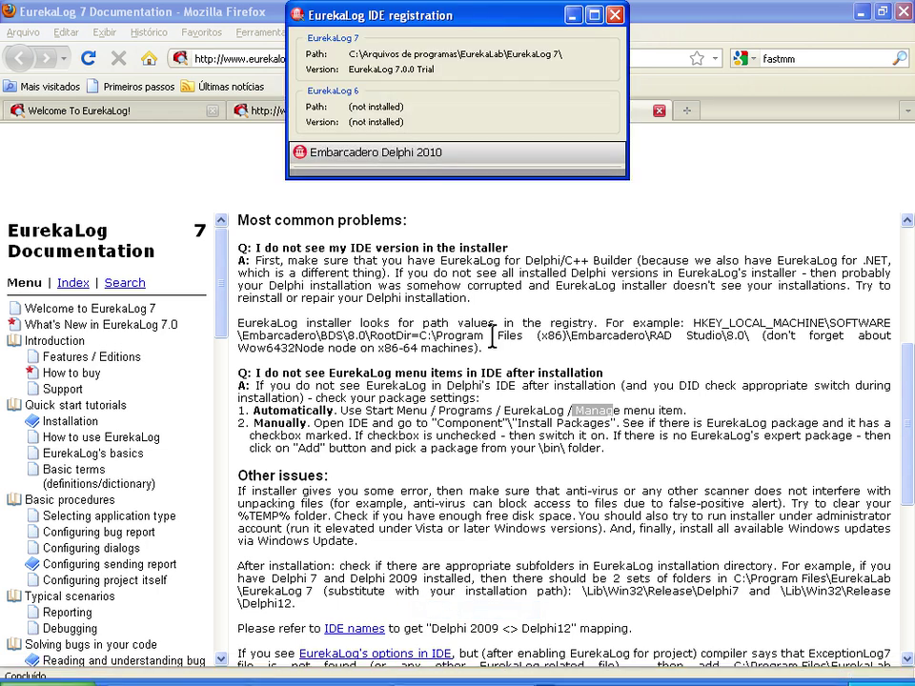
drag(434, 179, 461, 417)
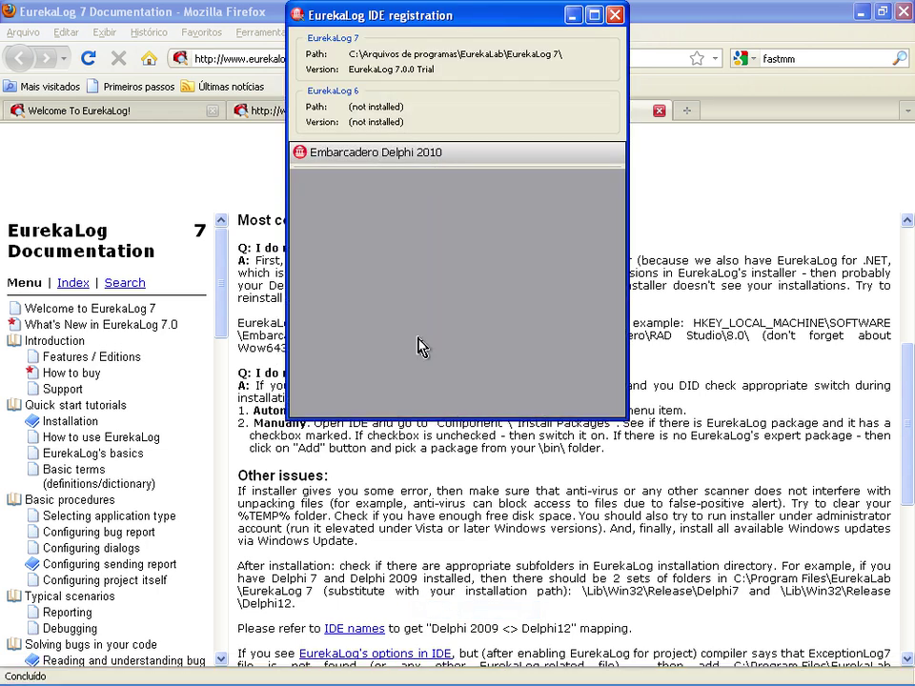
click(405, 151)
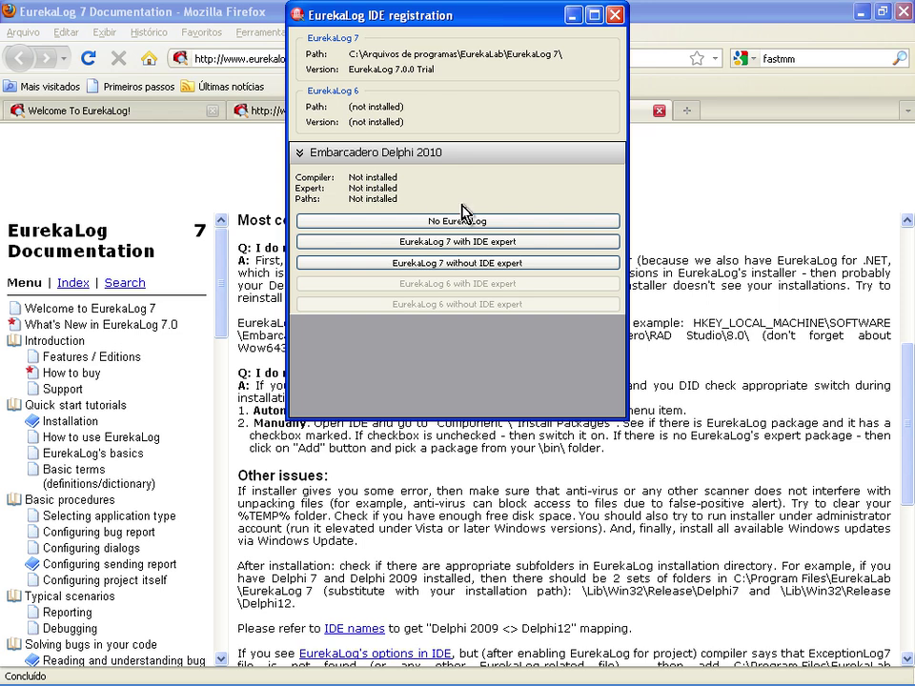
click(615, 14)
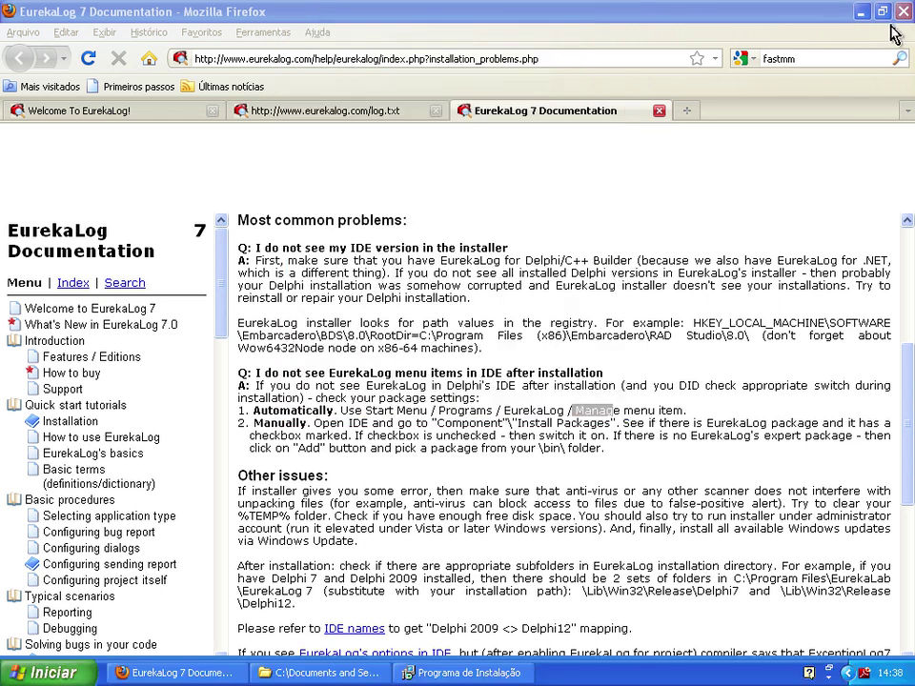
Step: Cancel the running EurekaLog setup, confirm the exit, and minimize the browser
click(861, 13)
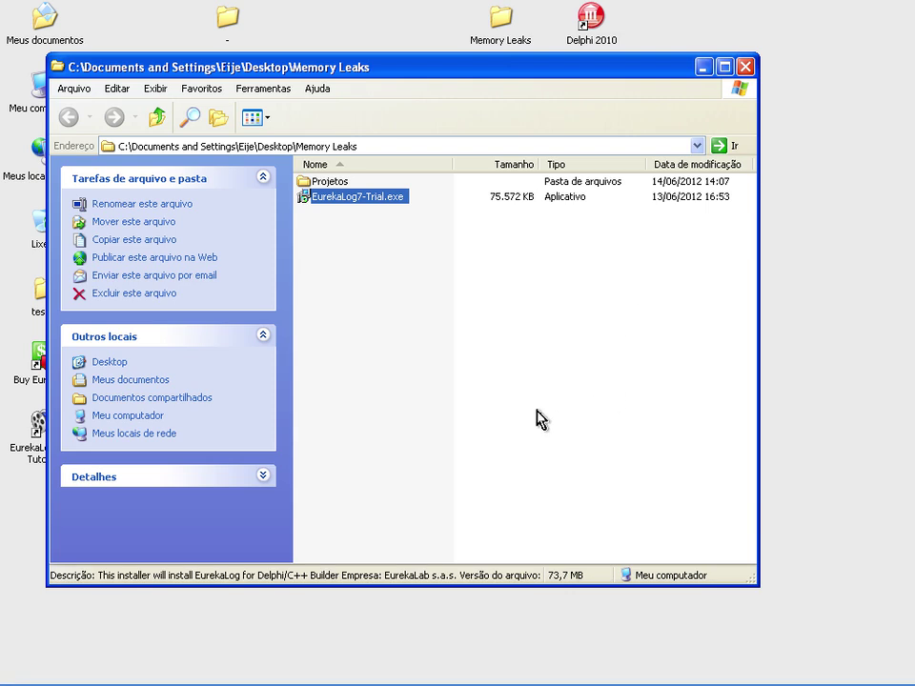
key(Return)
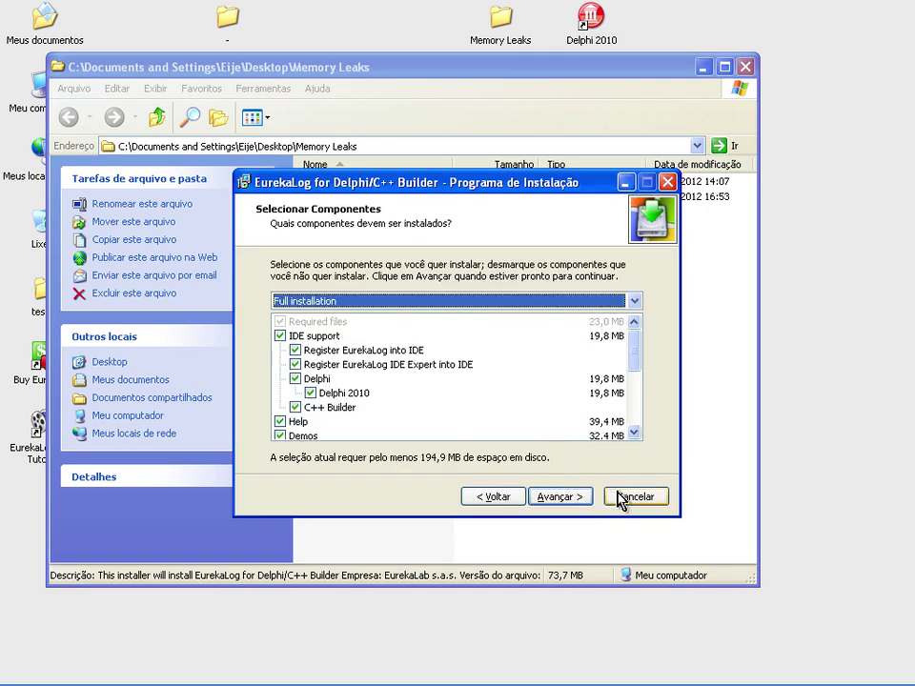
click(615, 497)
click(415, 418)
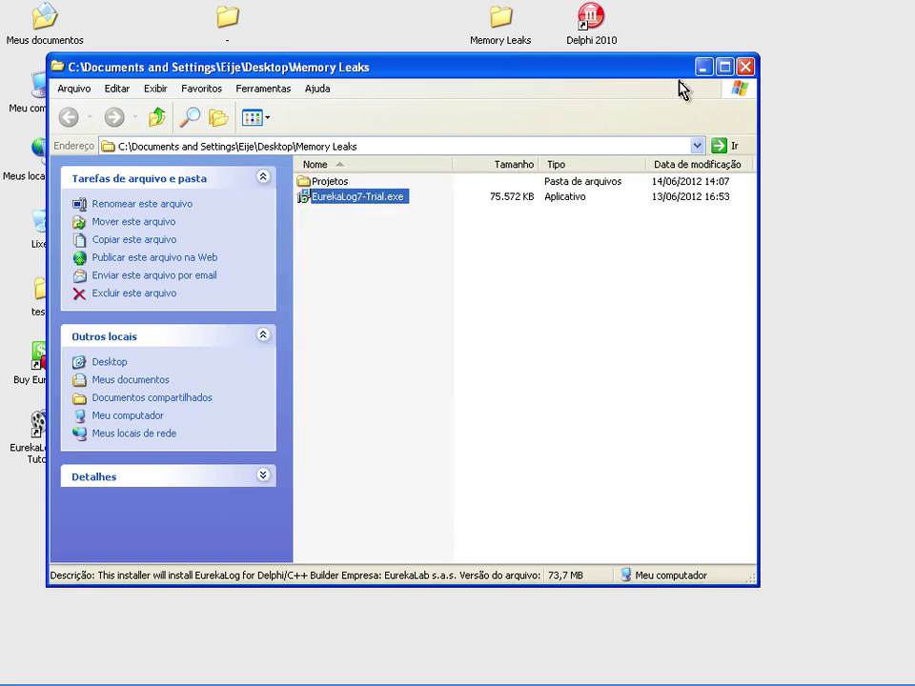
key(alt+Tab)
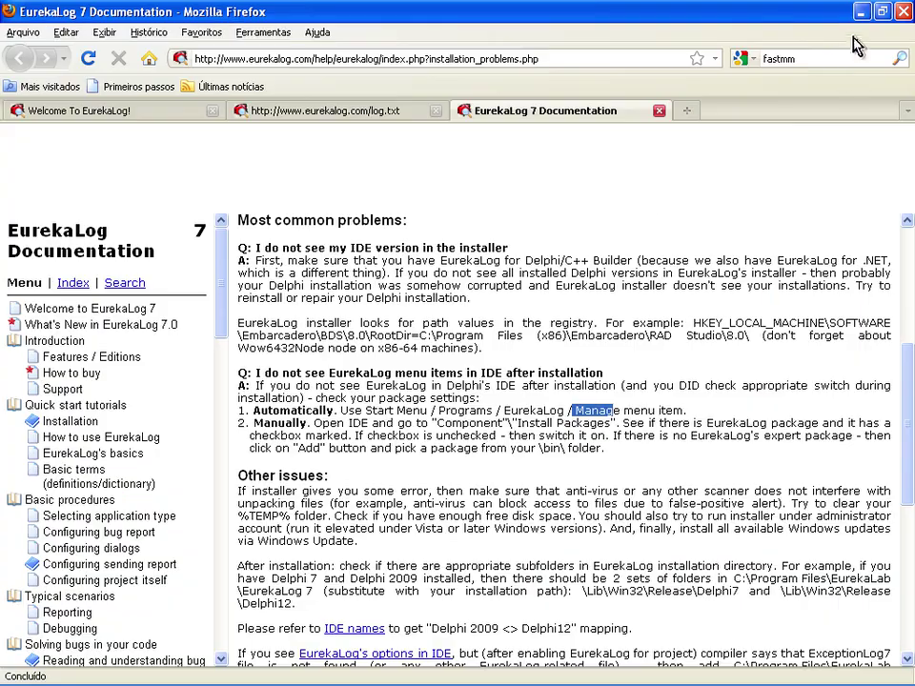
click(859, 13)
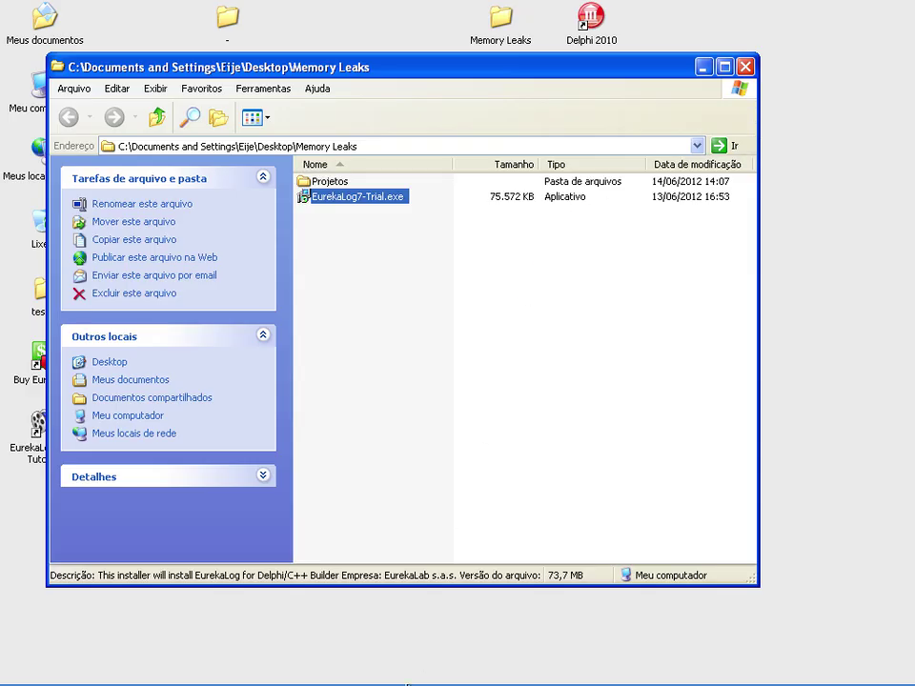
Step: Reopen EurekaLog's Manage utility, register Embarcadero Delphi 2010 as EurekaLog 7 with IDE expert, and close the utility
click(13, 672)
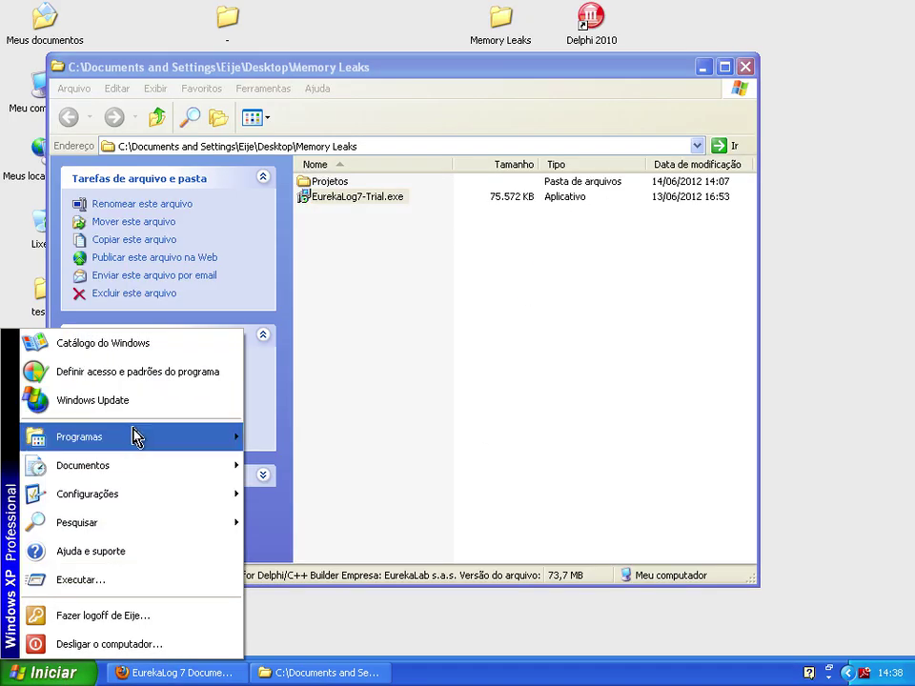
mouse_move(133, 437)
mouse_move(399, 513)
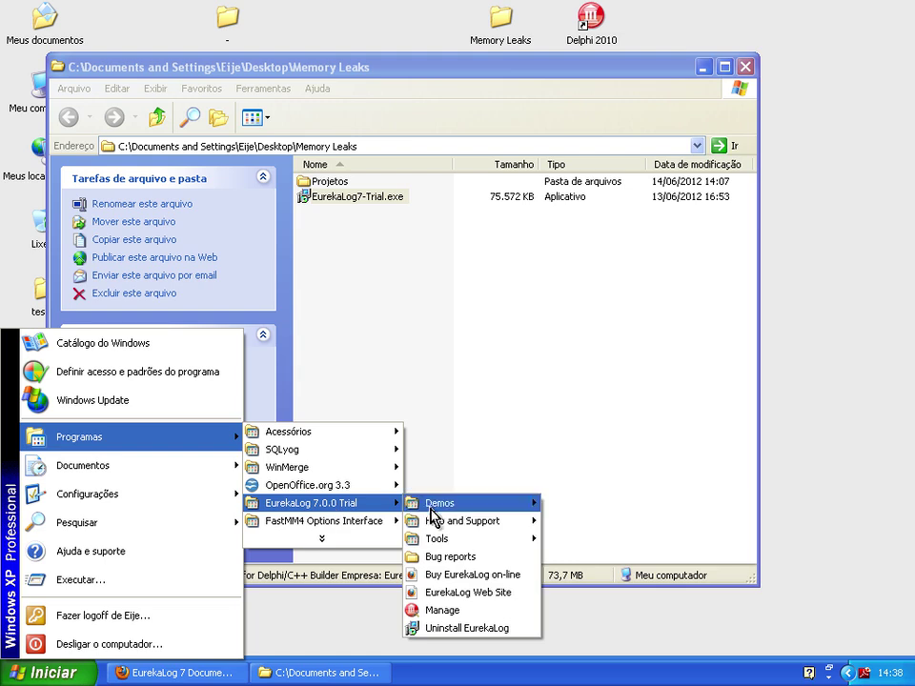
mouse_move(447, 511)
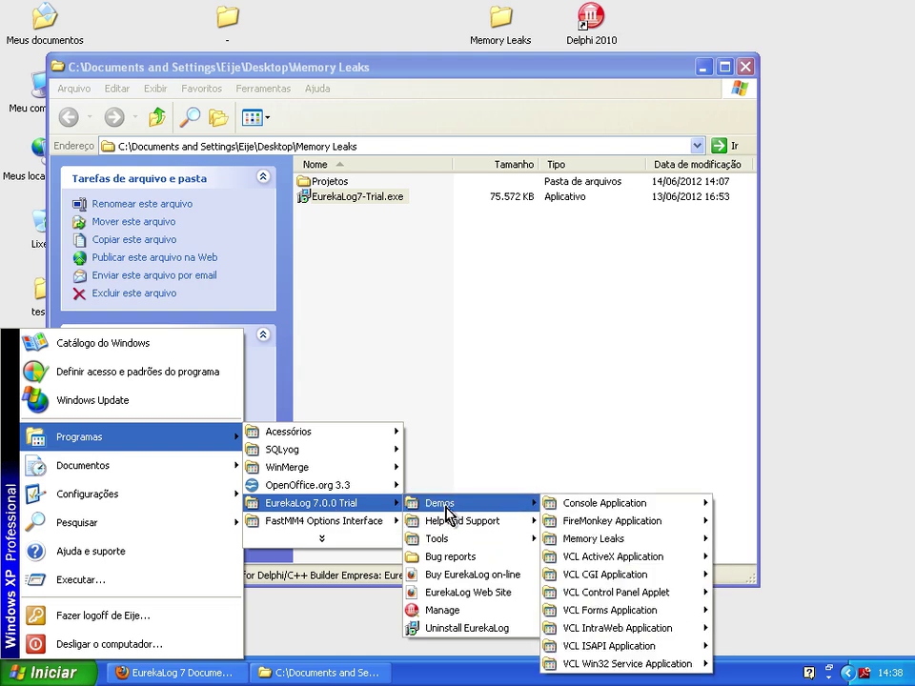
click(444, 608)
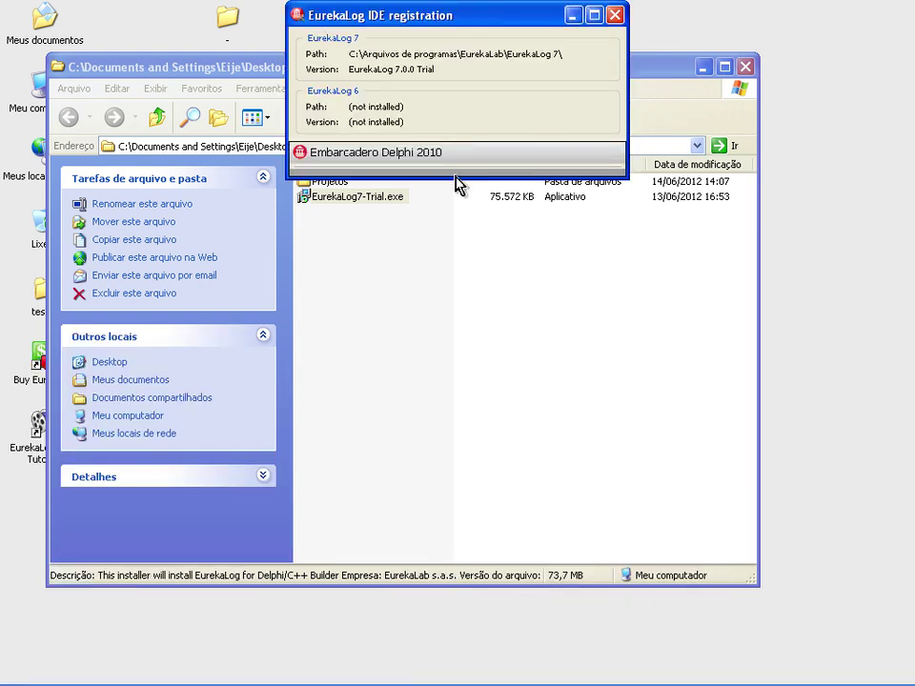
drag(451, 180, 480, 261)
click(464, 47)
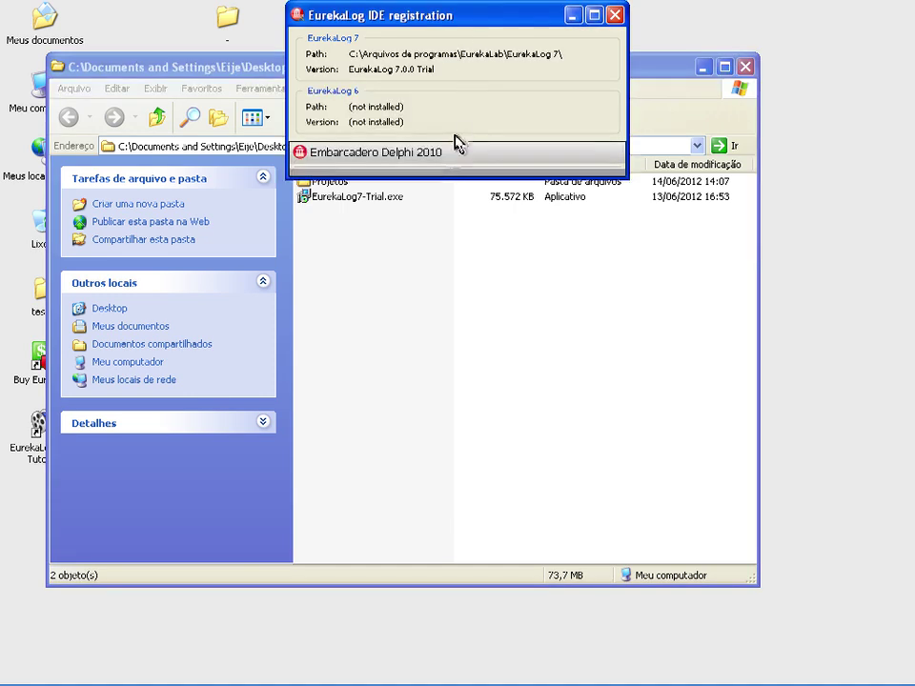
drag(450, 178, 449, 378)
click(449, 155)
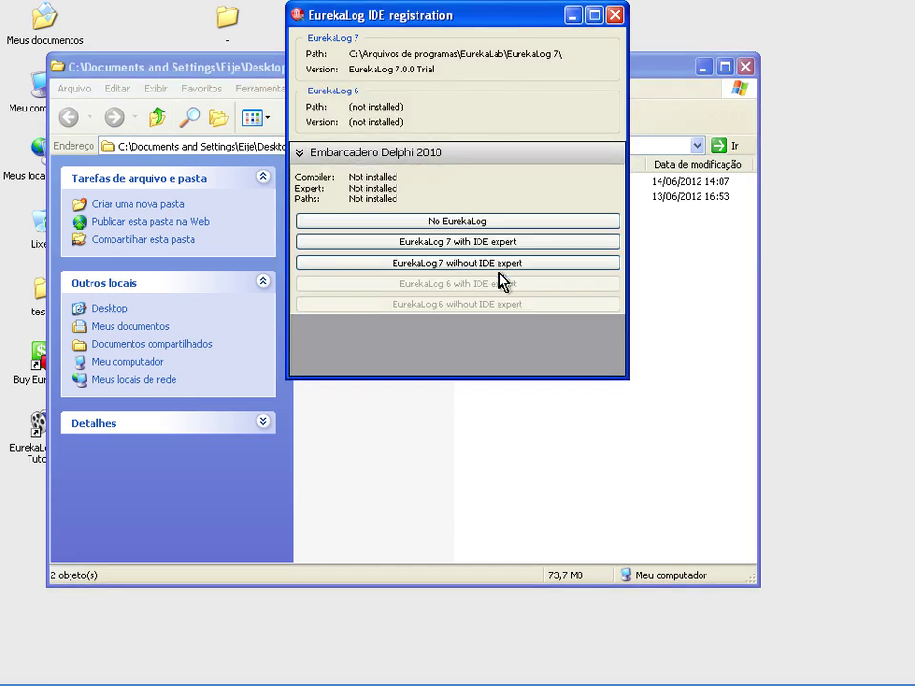
click(516, 243)
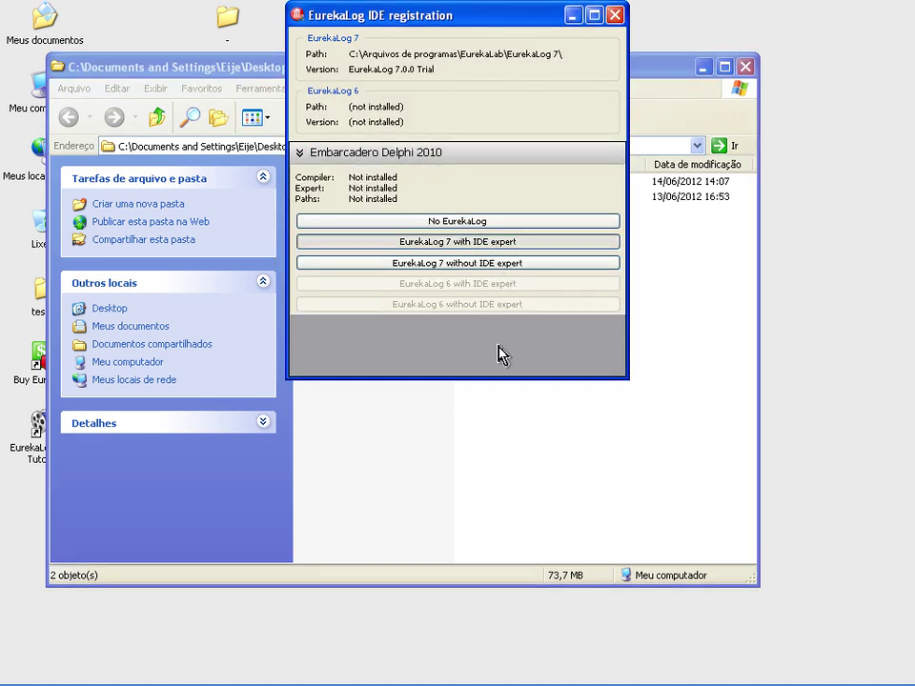
click(614, 16)
Step: Minimize the Memory Leaks folder, start Delphi 2010, and check its project commands for EurekaLog options
click(700, 69)
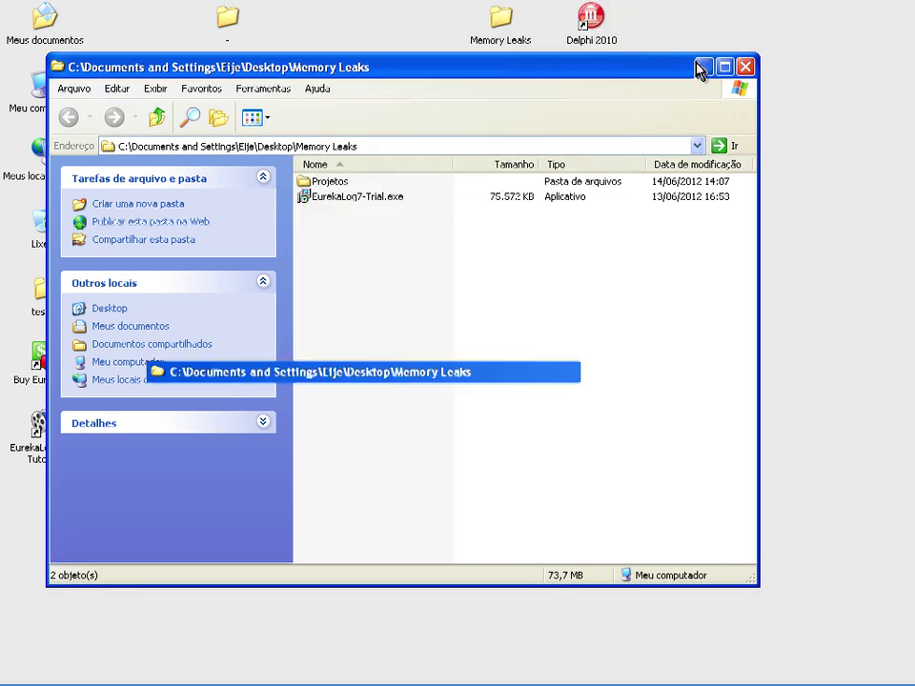
double_click(610, 36)
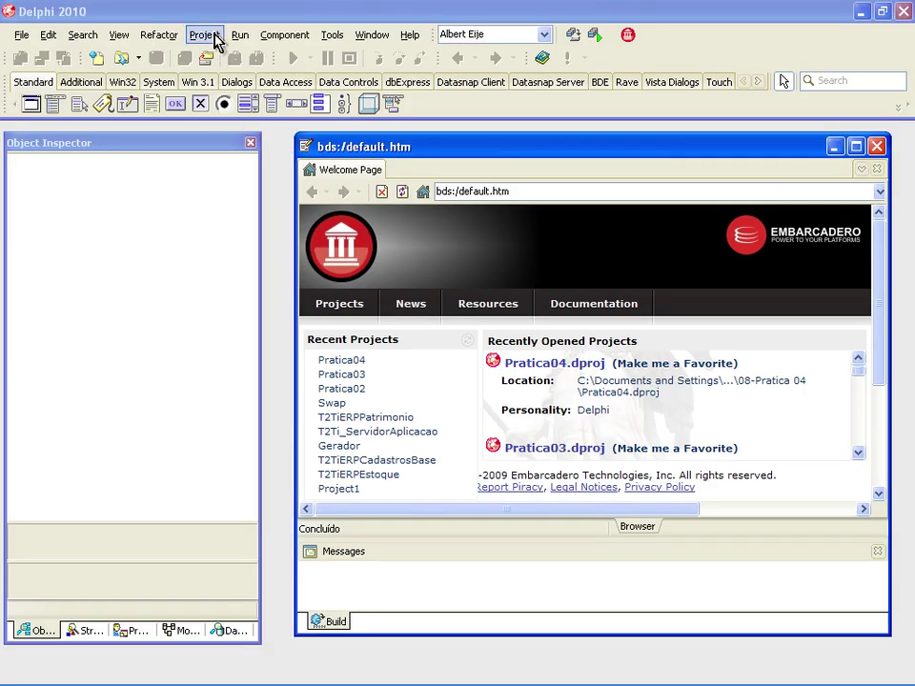
click(210, 35)
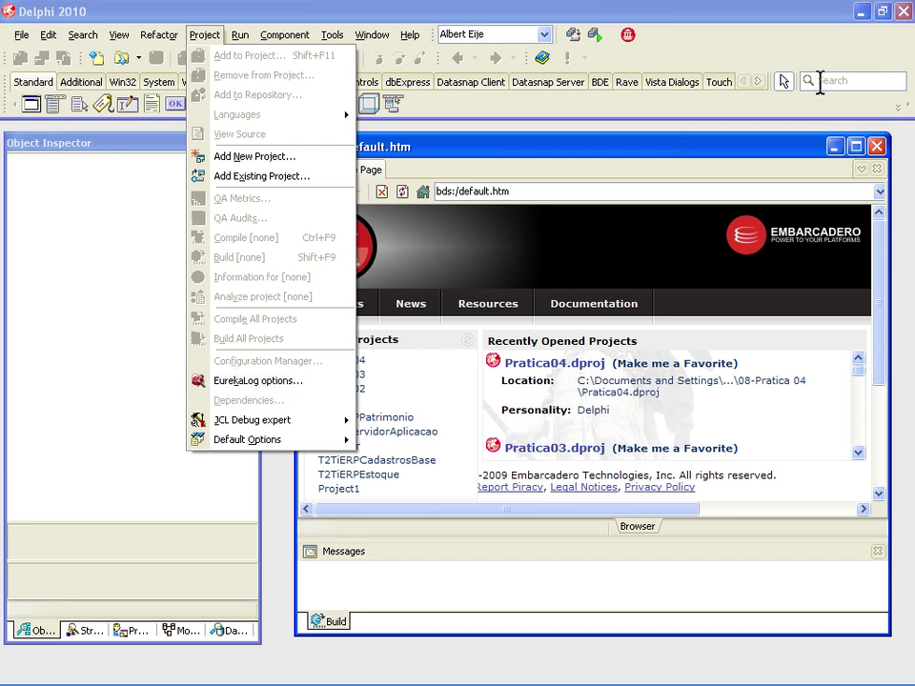
Step: Minimize Delphi and create a folder named 09-Pratica 05 inside the Projetos folder of Memory Leaks
click(862, 11)
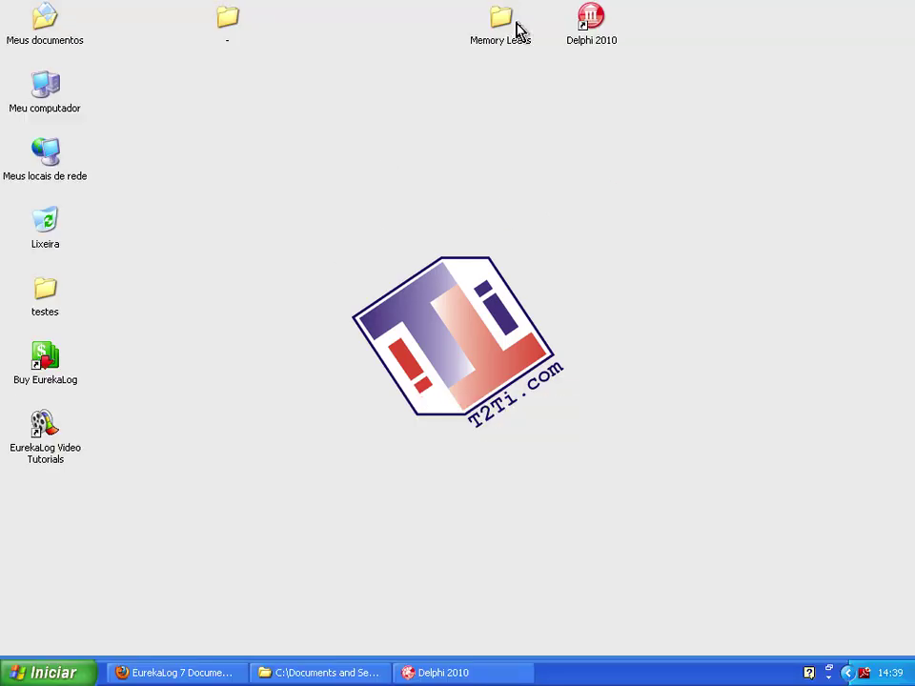
double_click(503, 24)
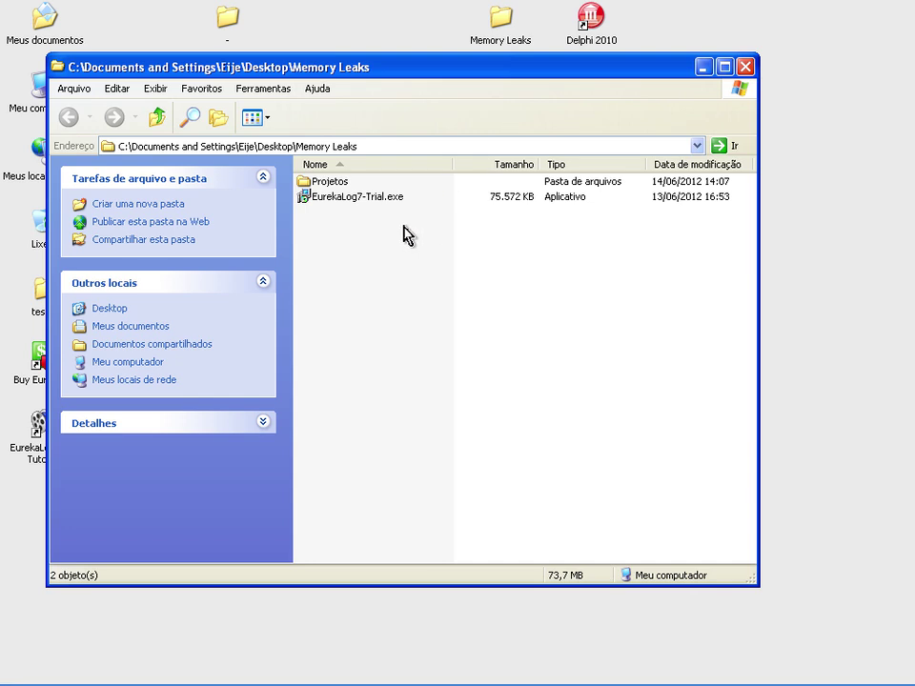
double_click(331, 183)
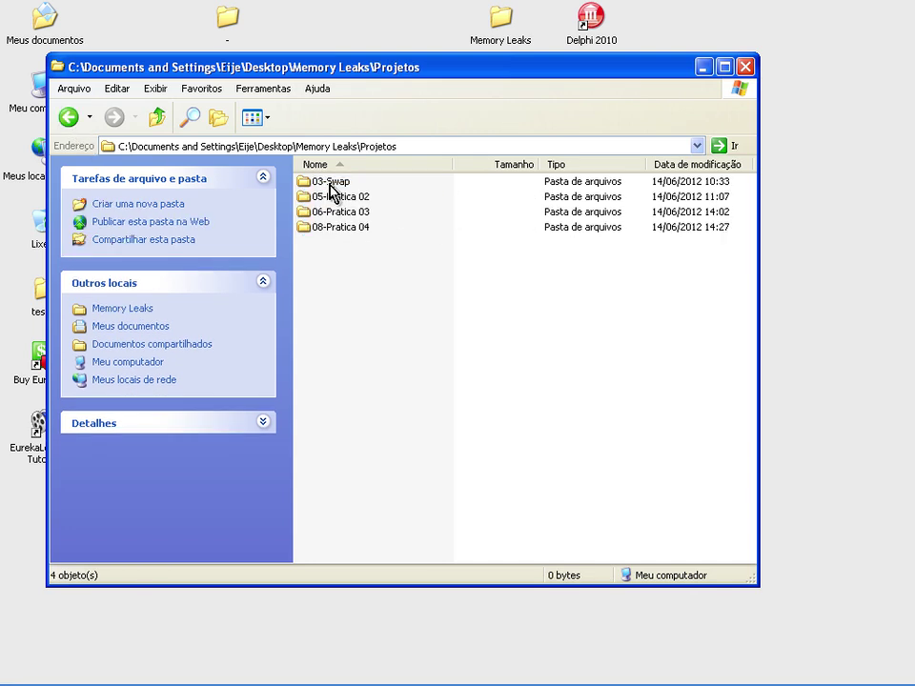
right_click(353, 315)
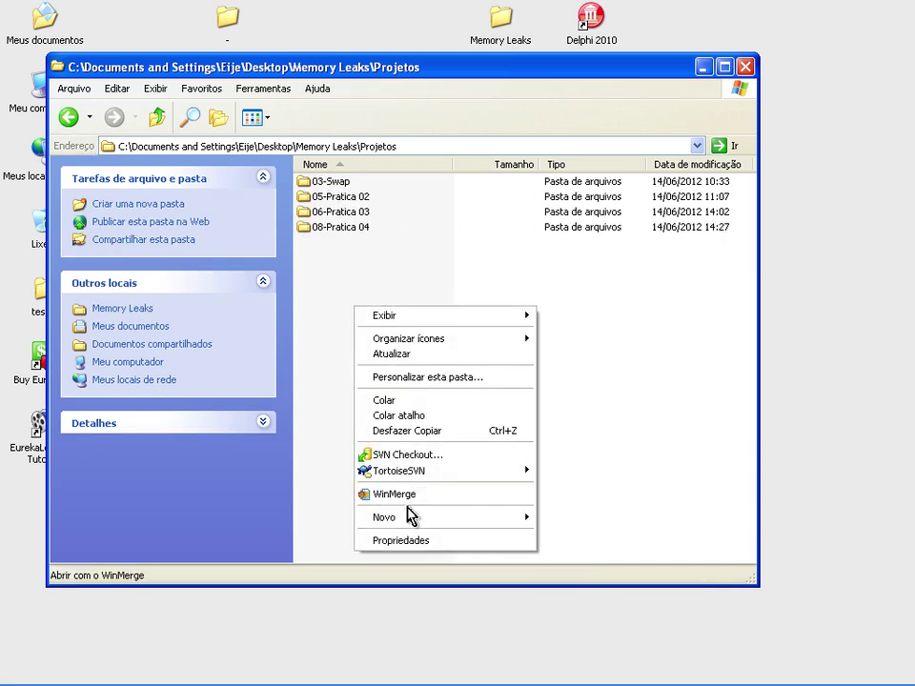
mouse_move(412, 519)
click(582, 307)
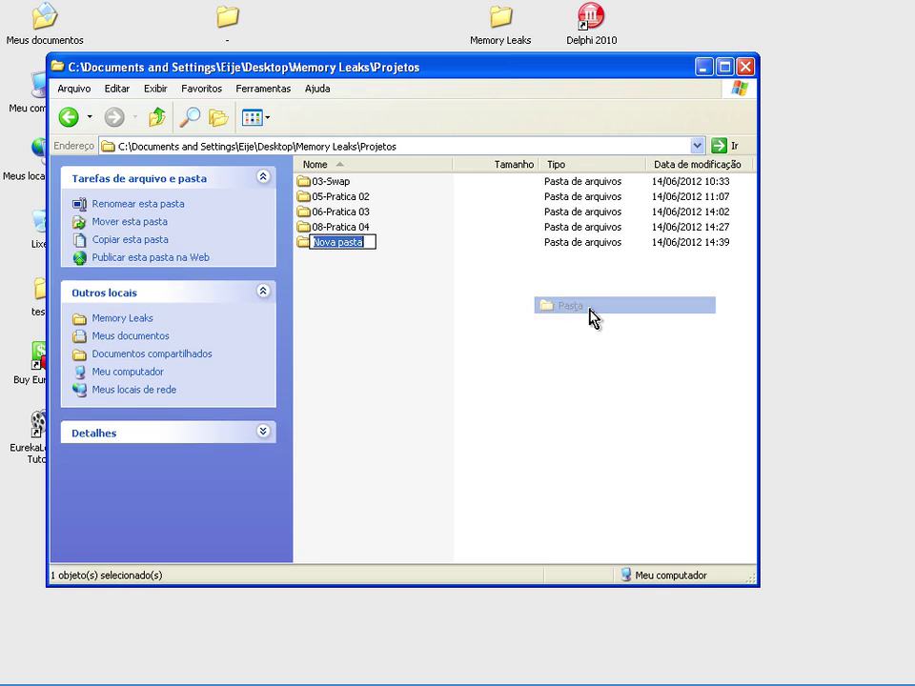
text(09-Pratica 05)
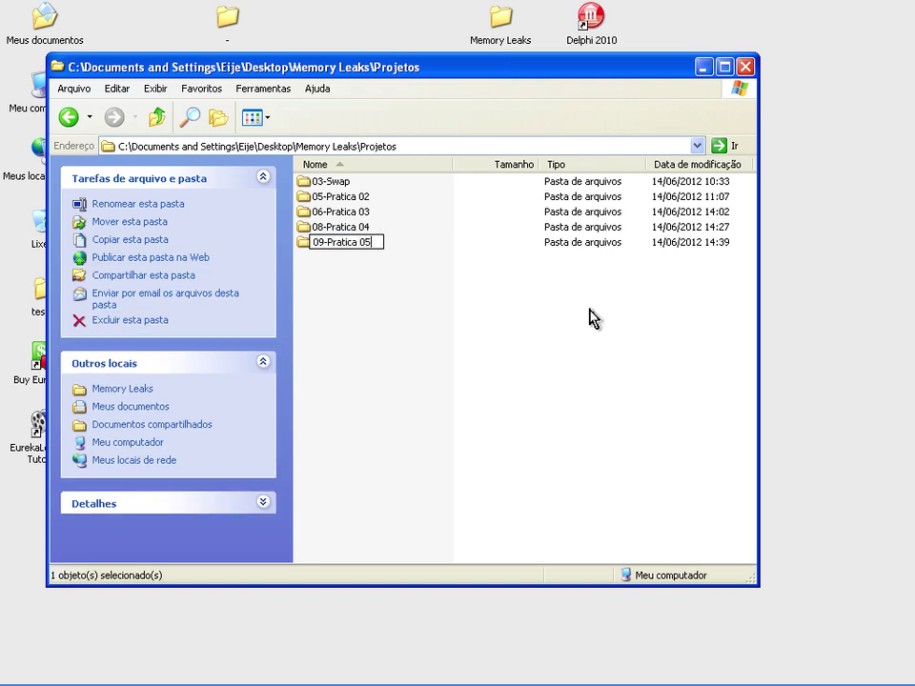
key(Return)
Step: Copy P02.dfm and P02.pas from the 05-Pratica 02 folder into 09-Pratica 05
double_click(340, 198)
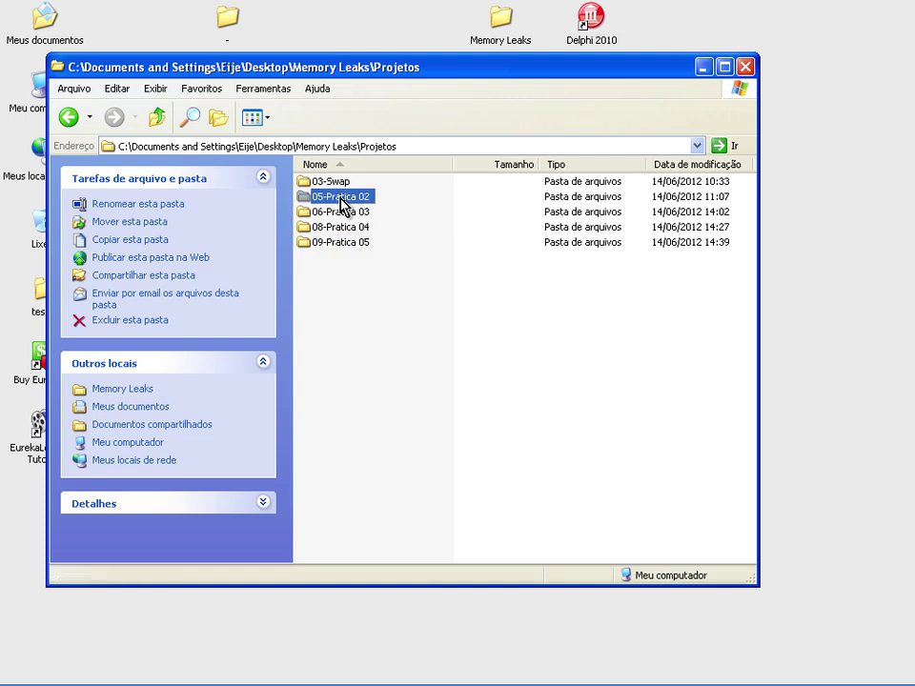
click(530, 238)
ctrl+click(320, 233)
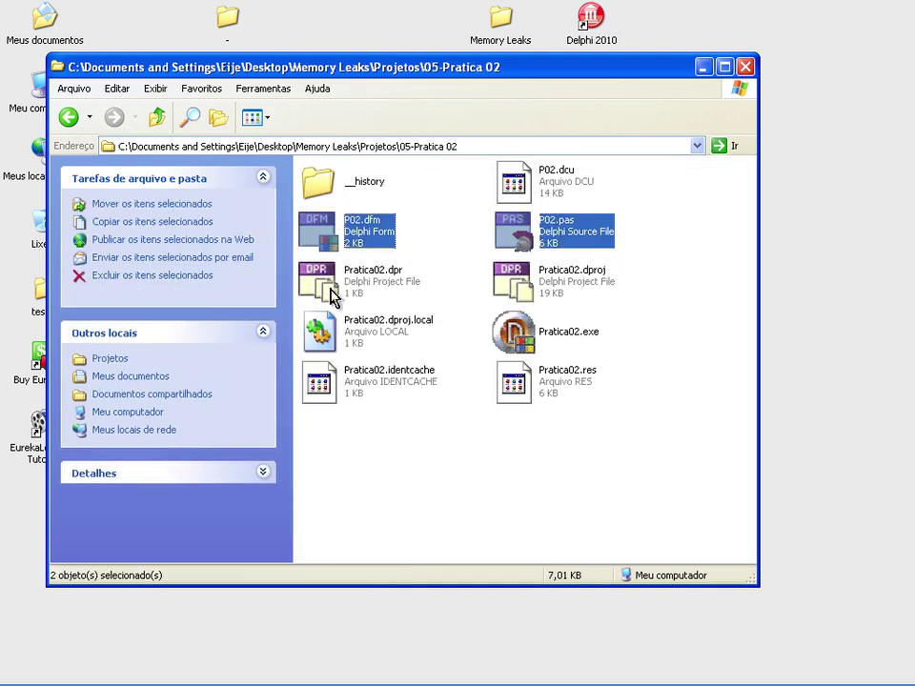
click(69, 117)
double_click(354, 244)
key(ctrl+v)
Step: Rename the copied form and source files as P05.dfm and P05.pas
key(F2)
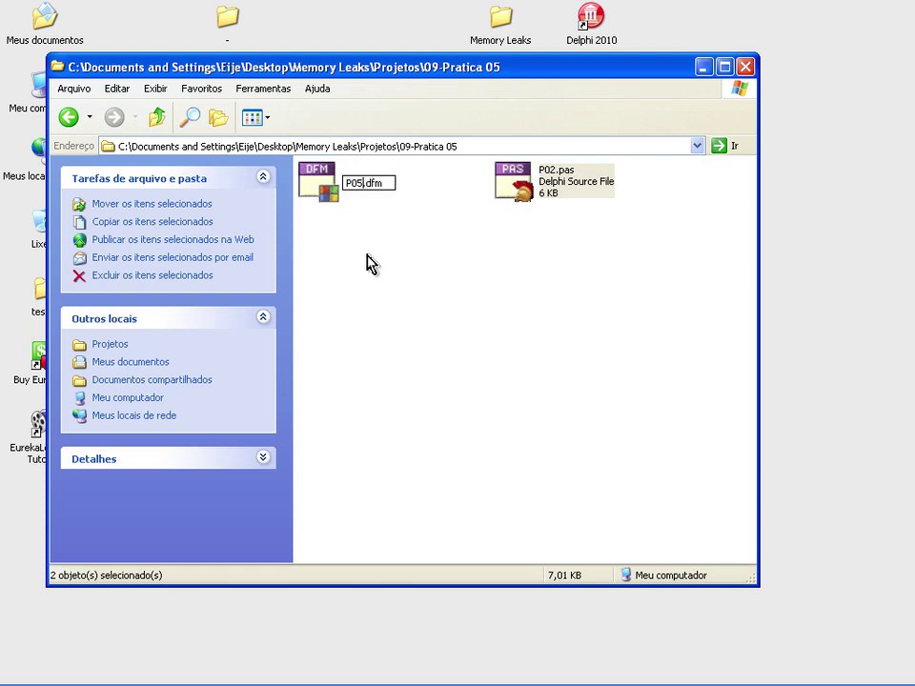
text(P05)
key(Return)
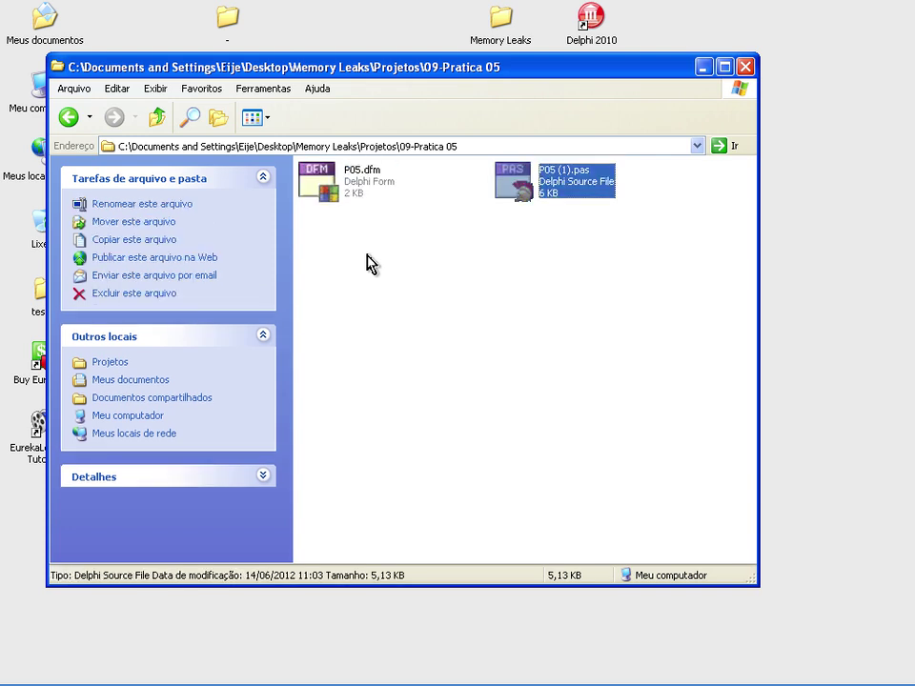
key(F2)
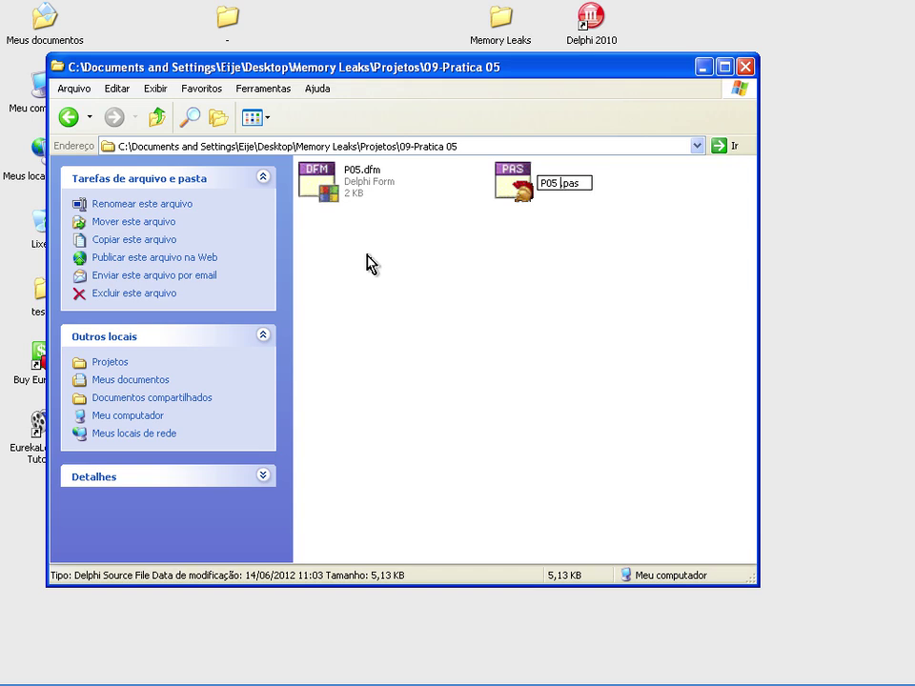
key(BackSpace)
key(Return)
Step: Edit P05.dfm in Notepad++, set the Form1 caption to 'EurekaLog', then save and close the file
right_click(345, 196)
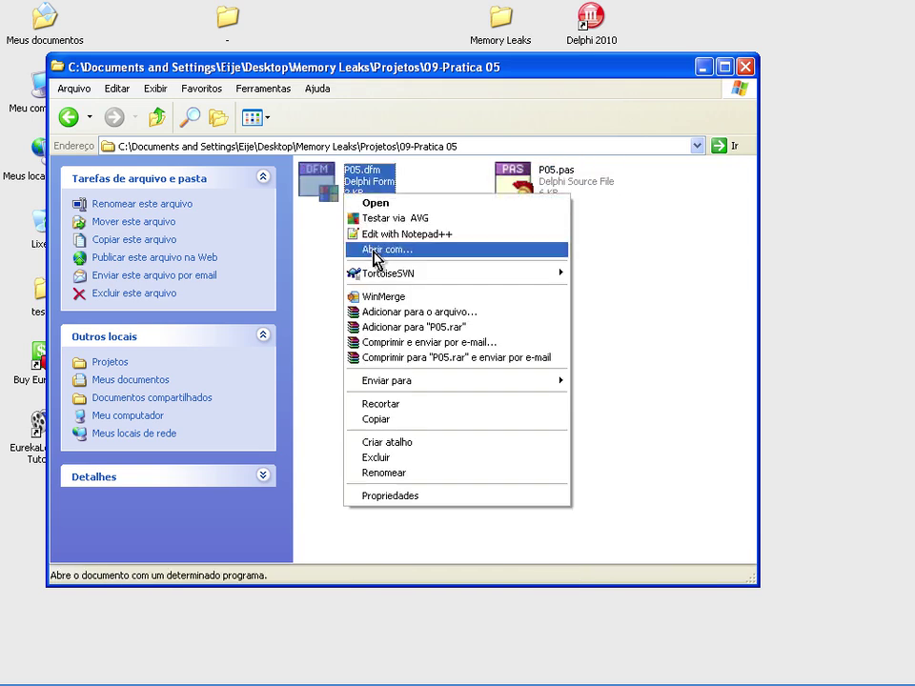
click(349, 233)
click(143, 162)
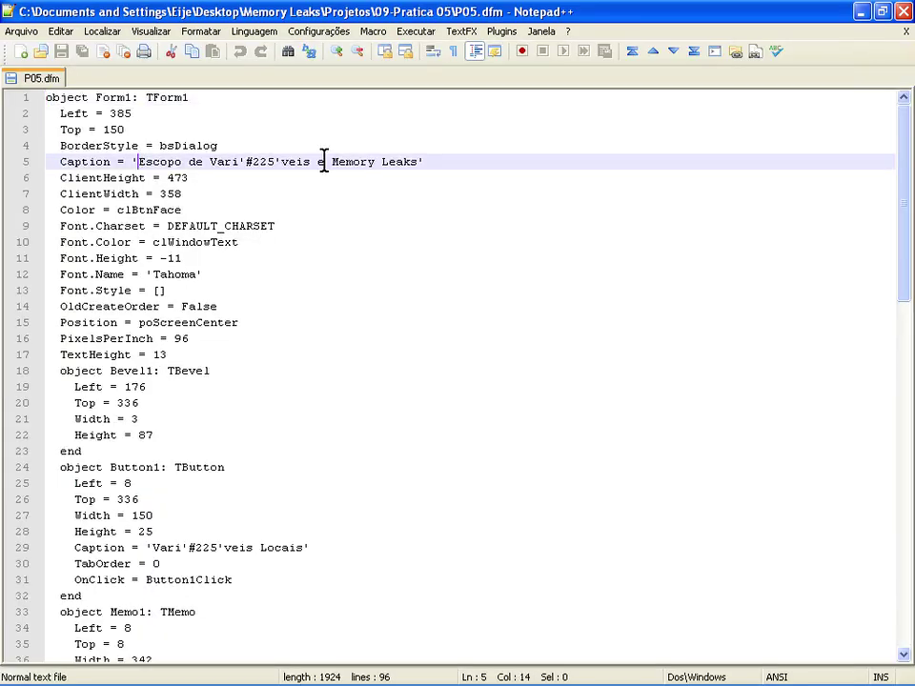
shift+click(419, 162)
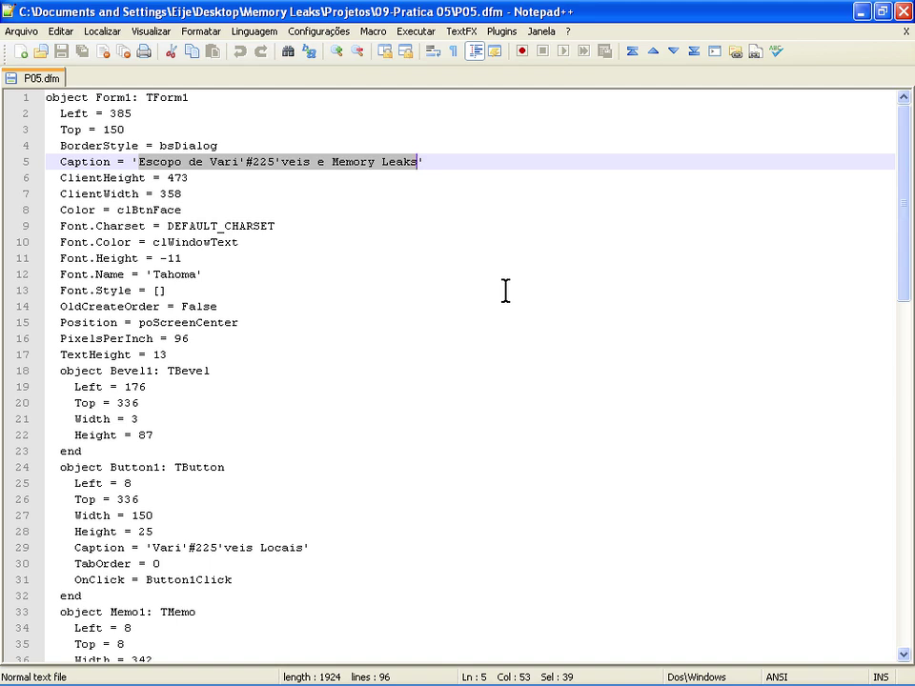
text(Eura)
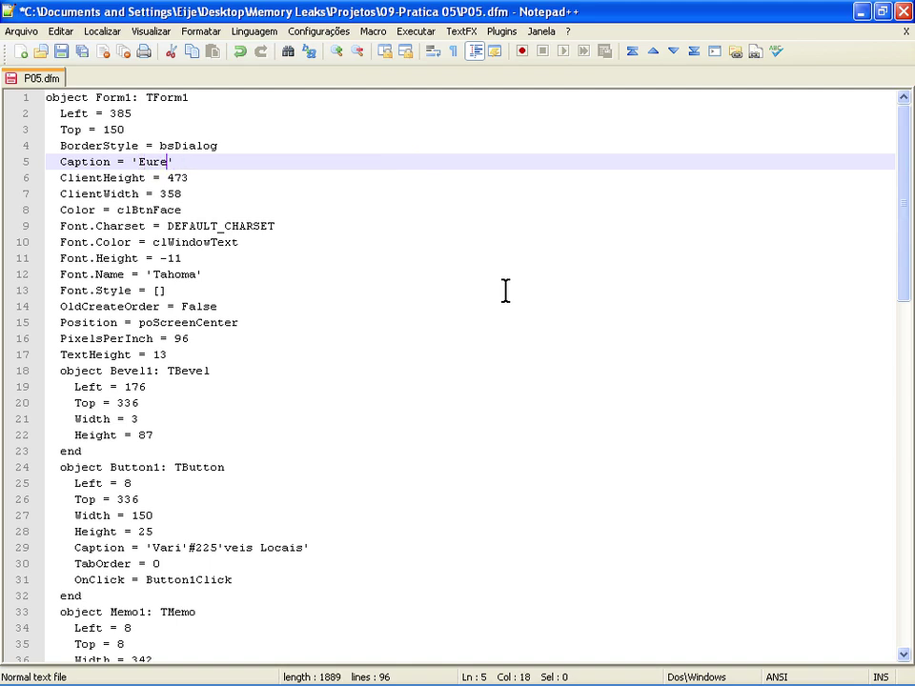
key(ctrl+s)
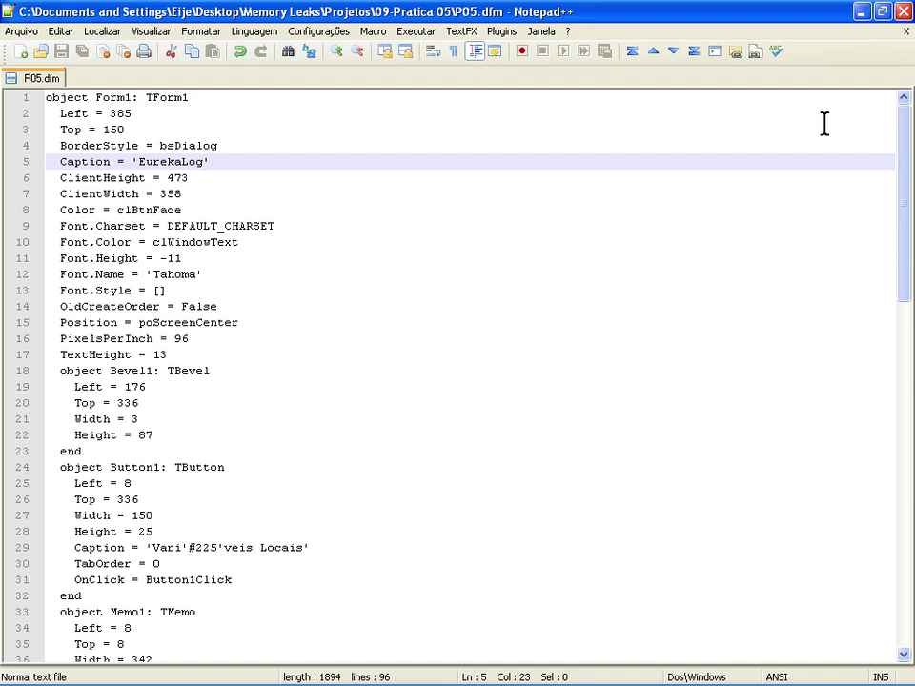
click(903, 11)
Step: Edit P05.pas in Notepad++, change the unit name to P05, and close the file with the change saved
right_click(530, 183)
click(548, 221)
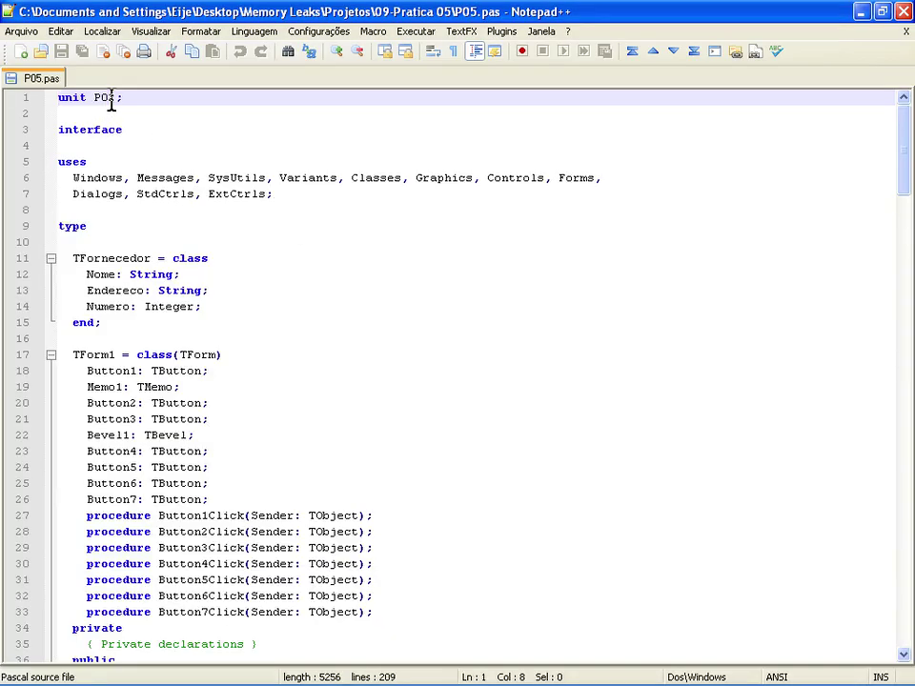
text(5)
click(903, 13)
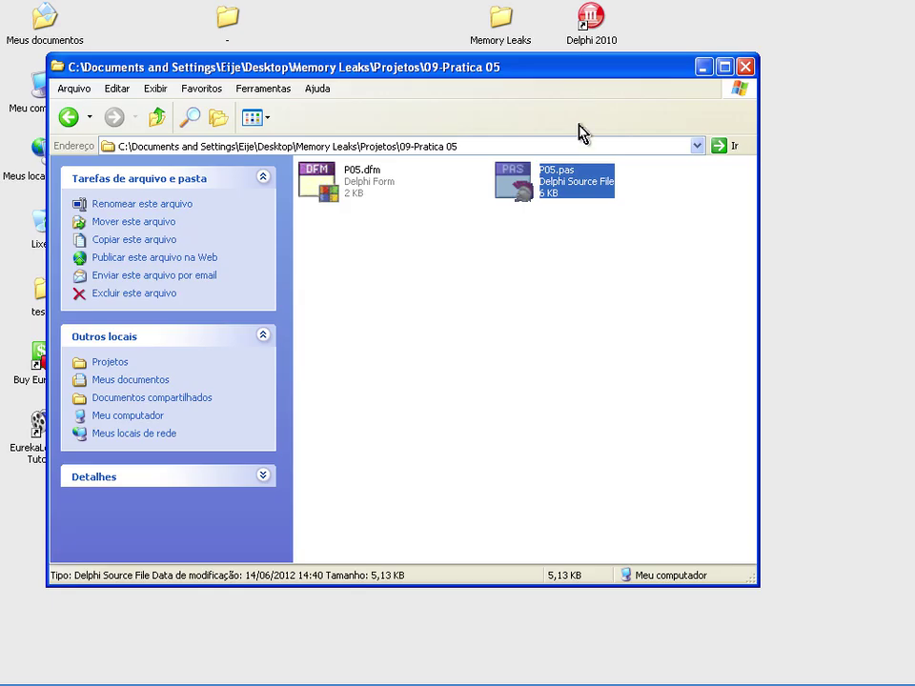
Step: Switch to Delphi 2010, close the Welcome Page window, and create a new Delphi VCL Forms Application
key(alt+Tab)
key(alt+Tab)
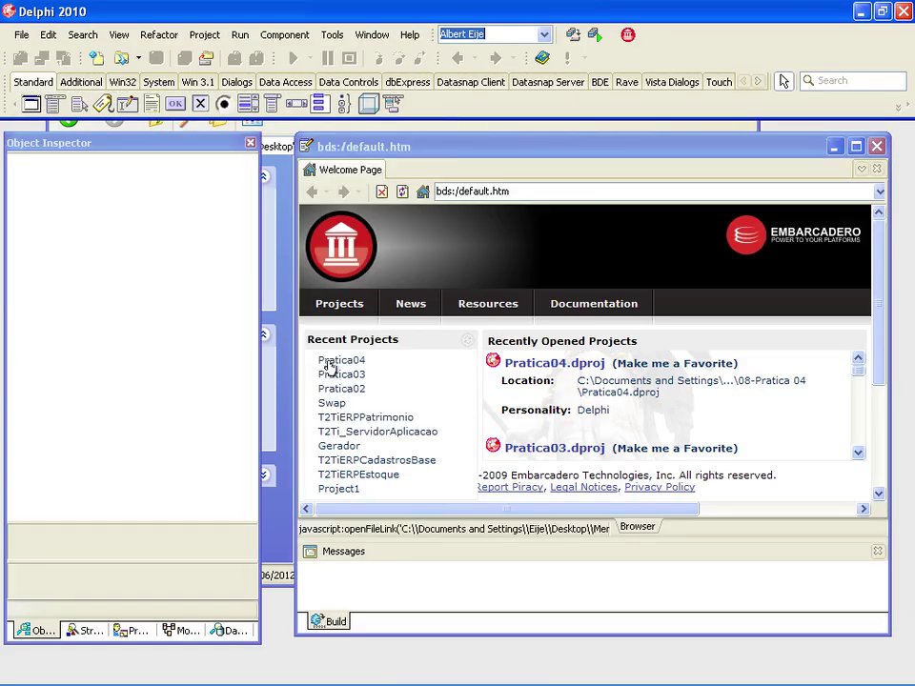
click(877, 146)
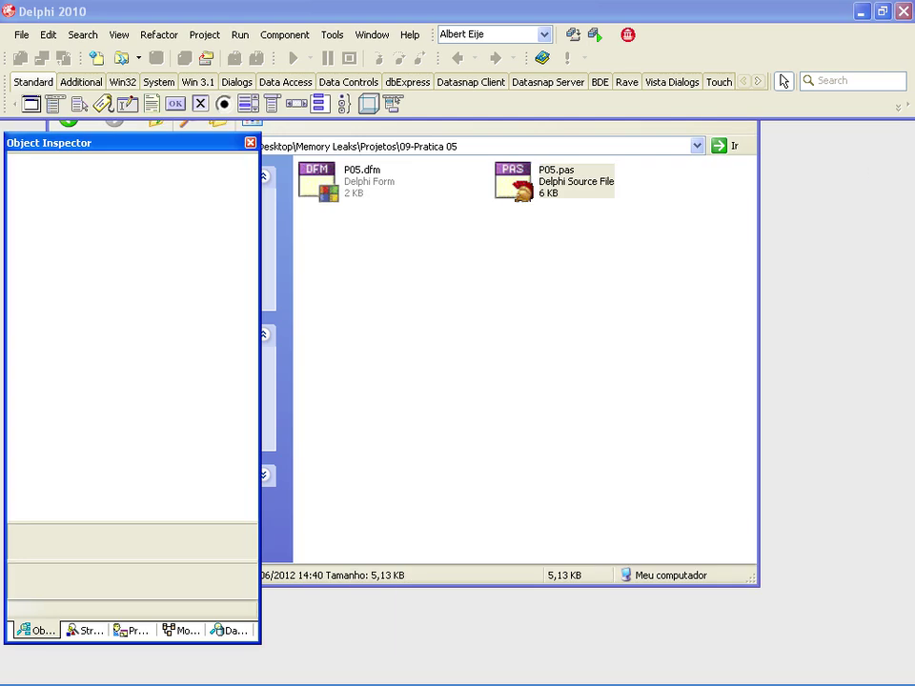
click(20, 35)
mouse_move(21, 56)
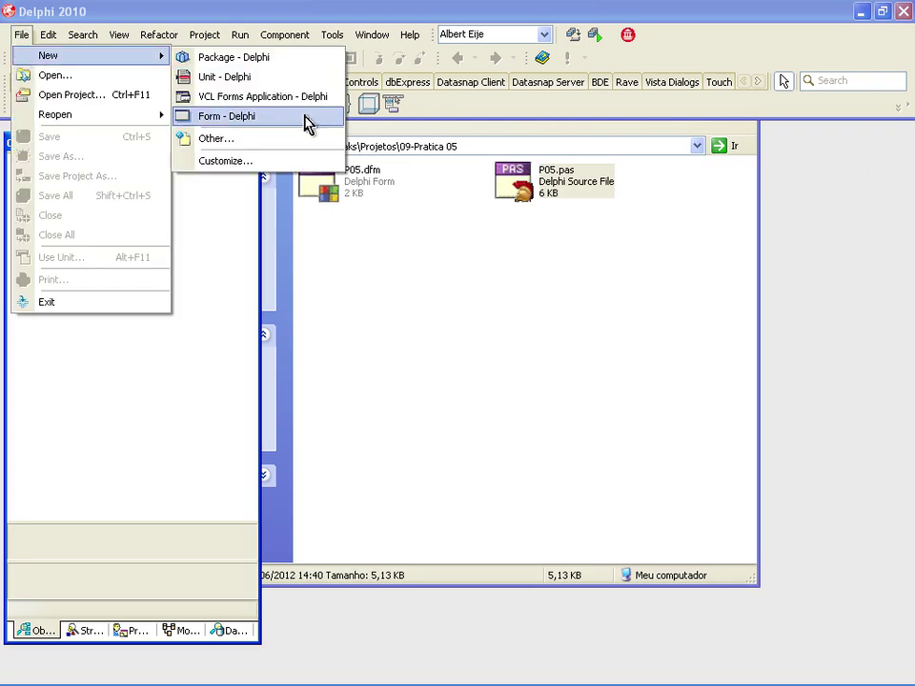
click(276, 100)
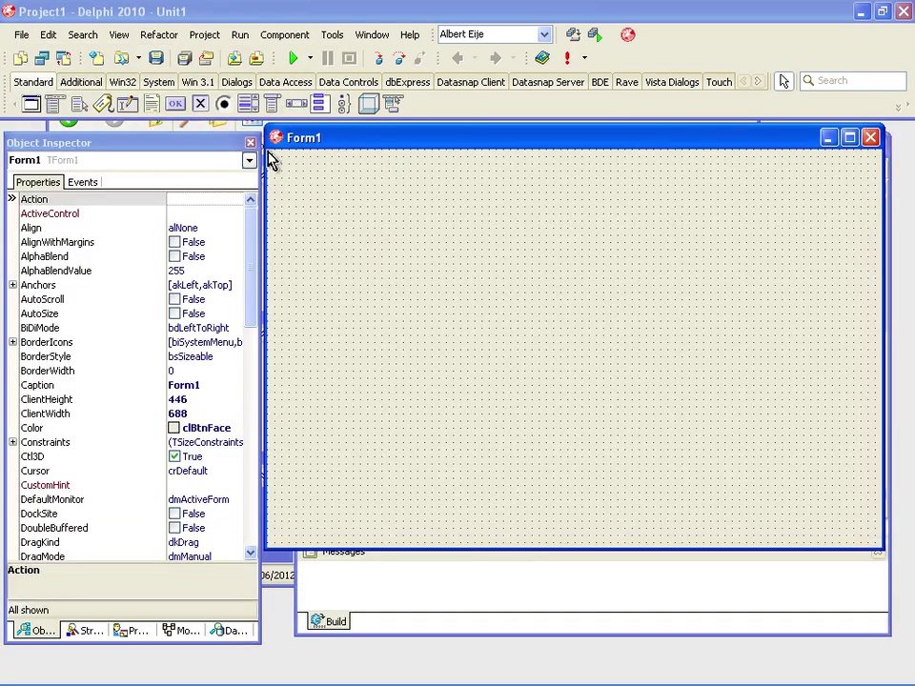
Step: Remove the default Unit1 form unit from Project1
click(204, 35)
click(206, 74)
click(325, 290)
click(434, 431)
Step: Add P05.pas from Desktop\Memory Leaks\Projetos\09-Pratica 05 to Project1
click(204, 35)
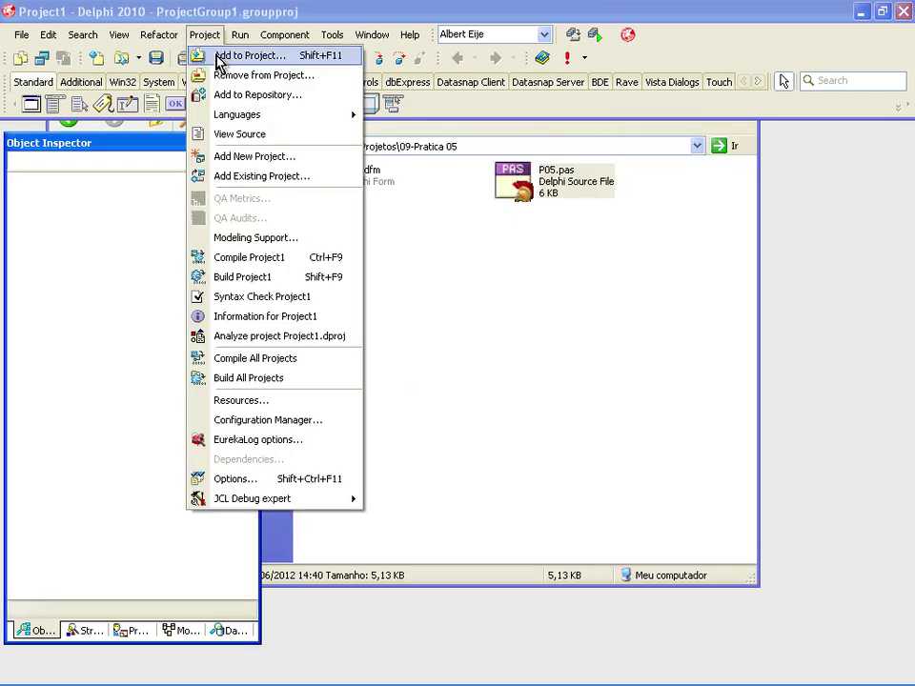
click(218, 58)
click(252, 234)
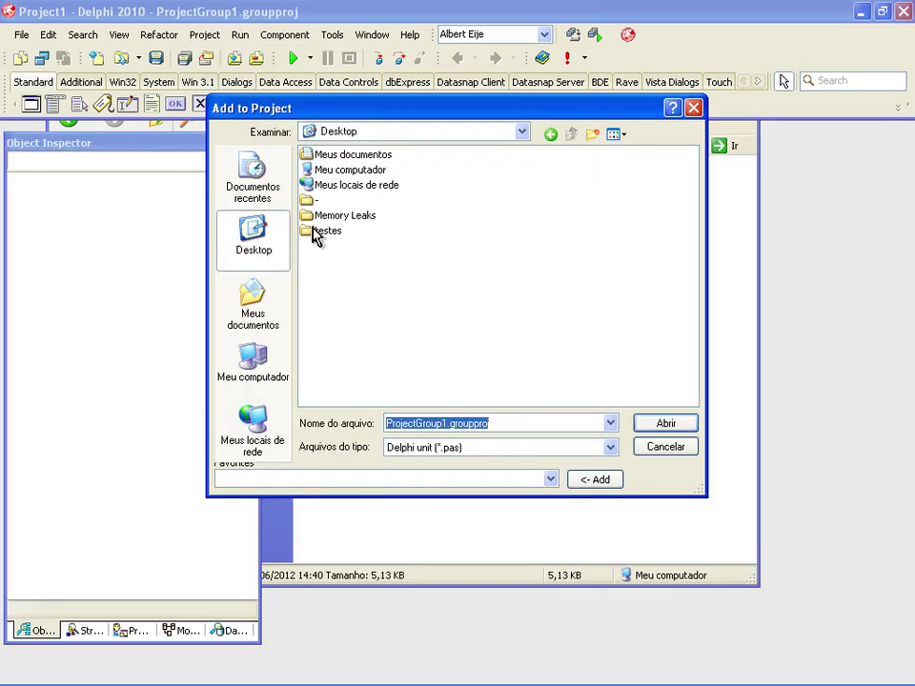
click(320, 216)
double_click(309, 215)
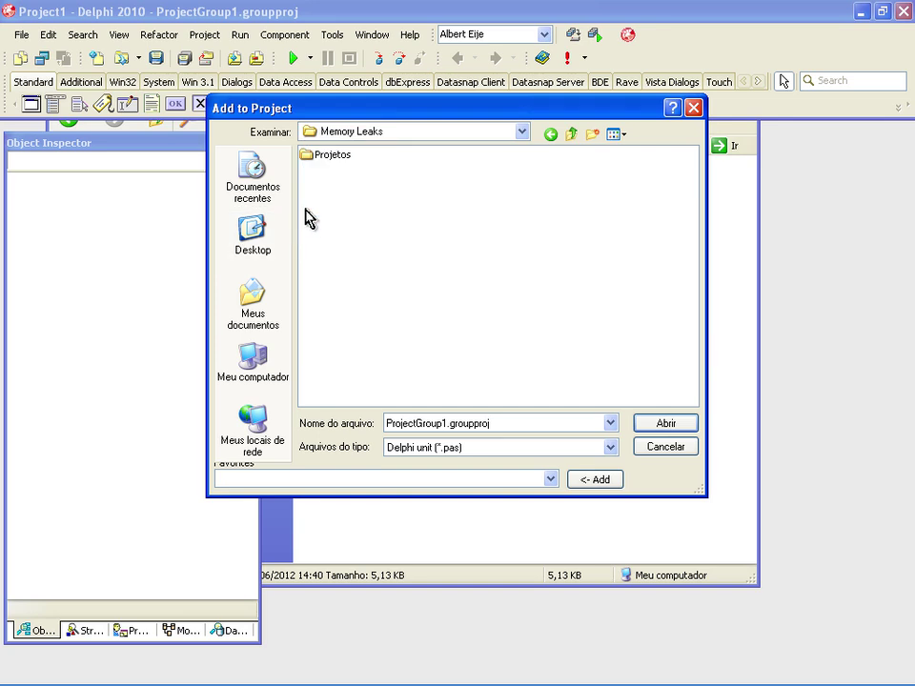
double_click(313, 155)
double_click(303, 204)
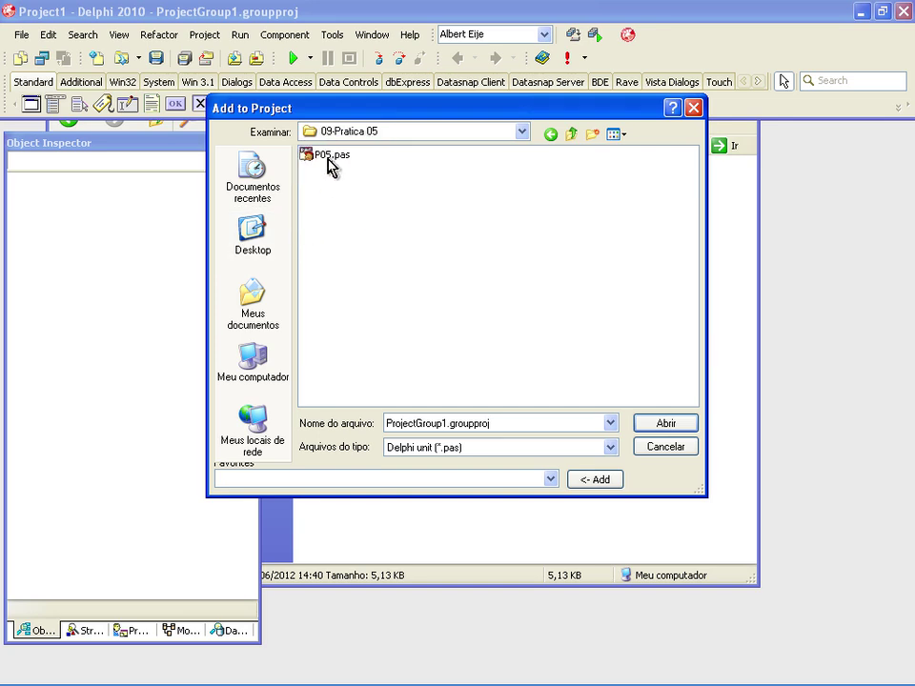
click(329, 157)
click(654, 423)
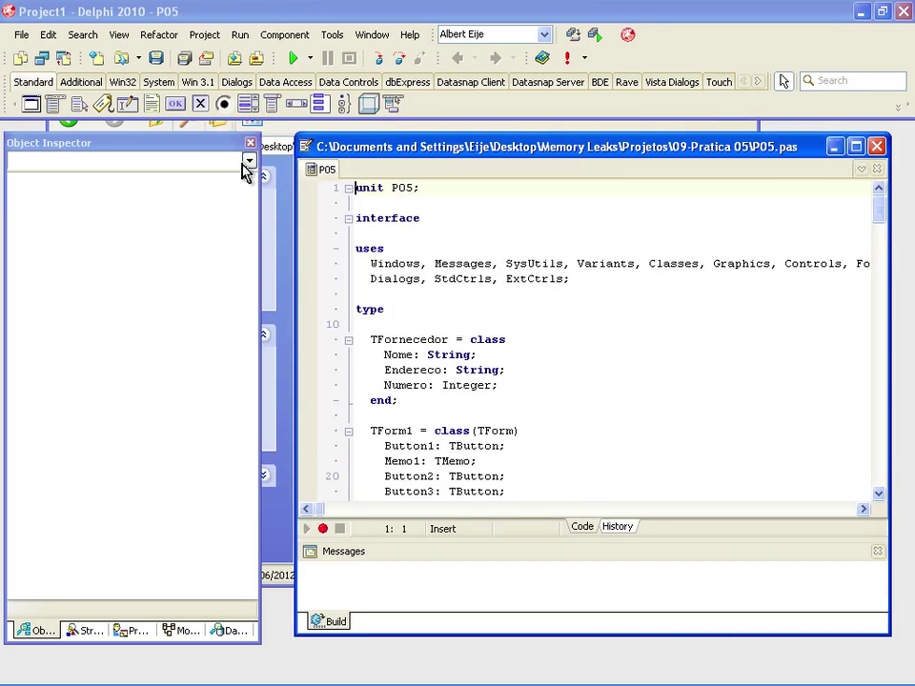
Step: Save the project as Pratica05 in the 09-Pratica 05 folder
click(184, 67)
text(Prata)
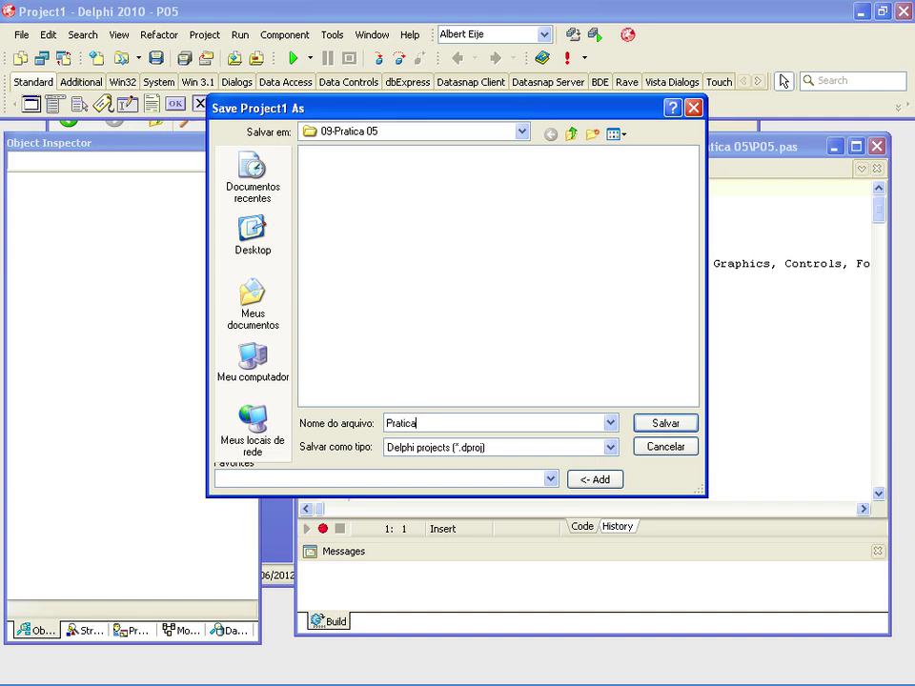
text(5)
key(Return)
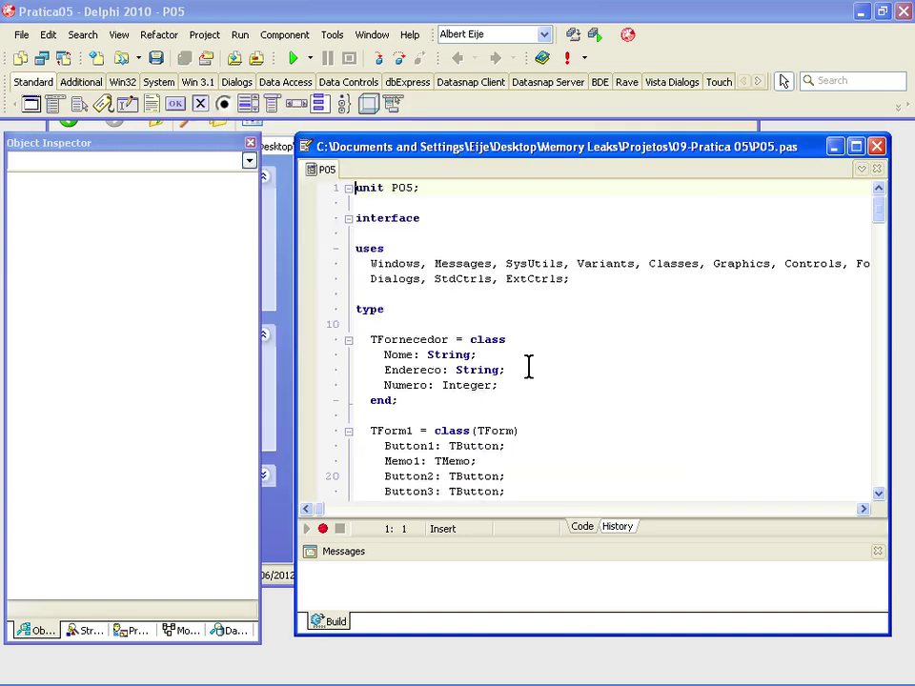
Step: Run Pratica05, execute the StringList example on its form, and close the running application
click(292, 59)
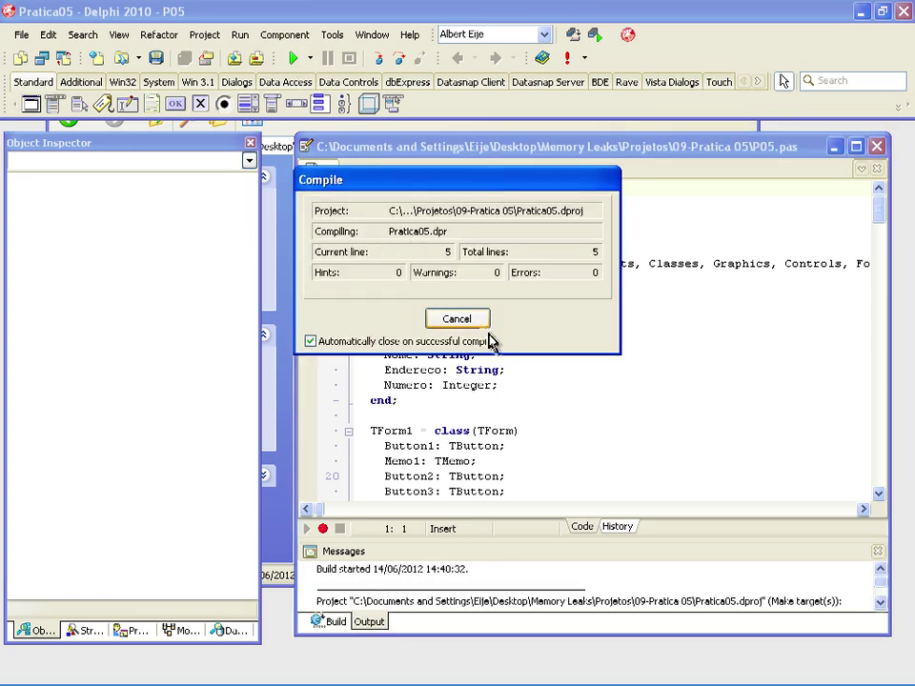
click(527, 488)
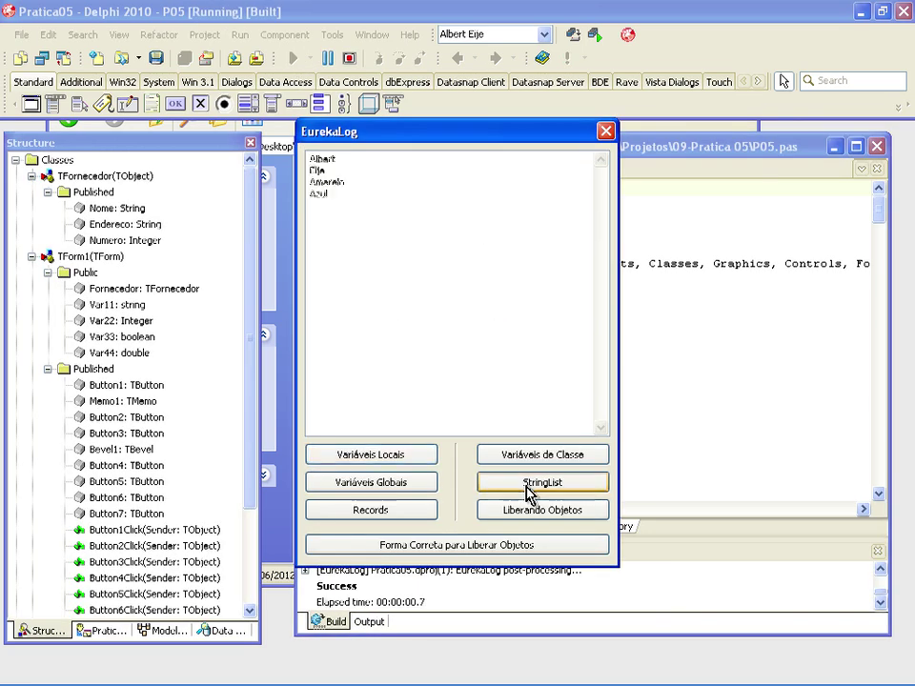
click(607, 132)
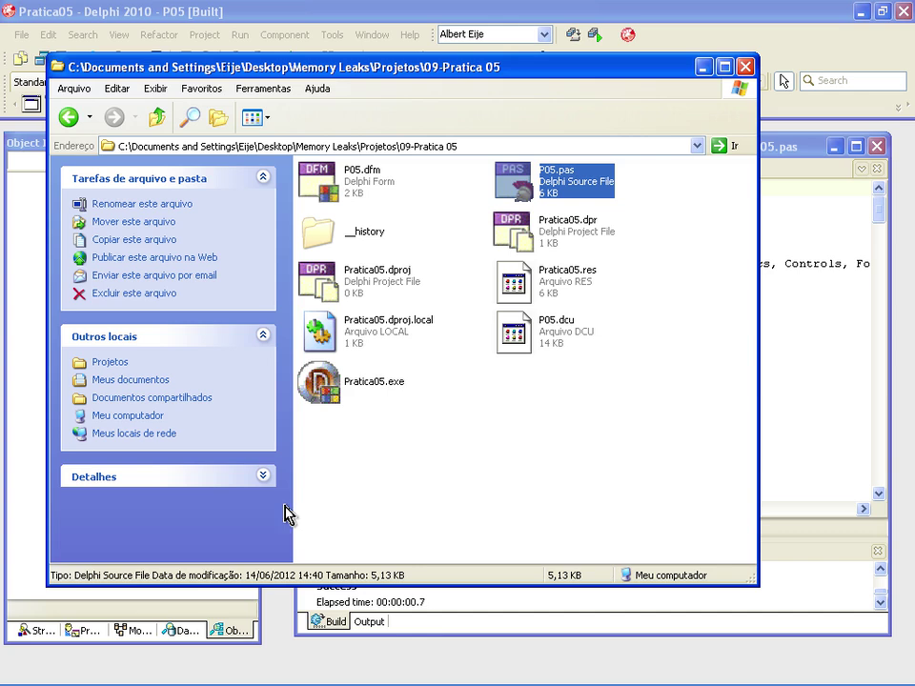
Step: In the EurekaLog project options for Pratica05, activate EurekaLog, set the project type to VCL Forms application and show the advanced setup
click(288, 514)
click(704, 69)
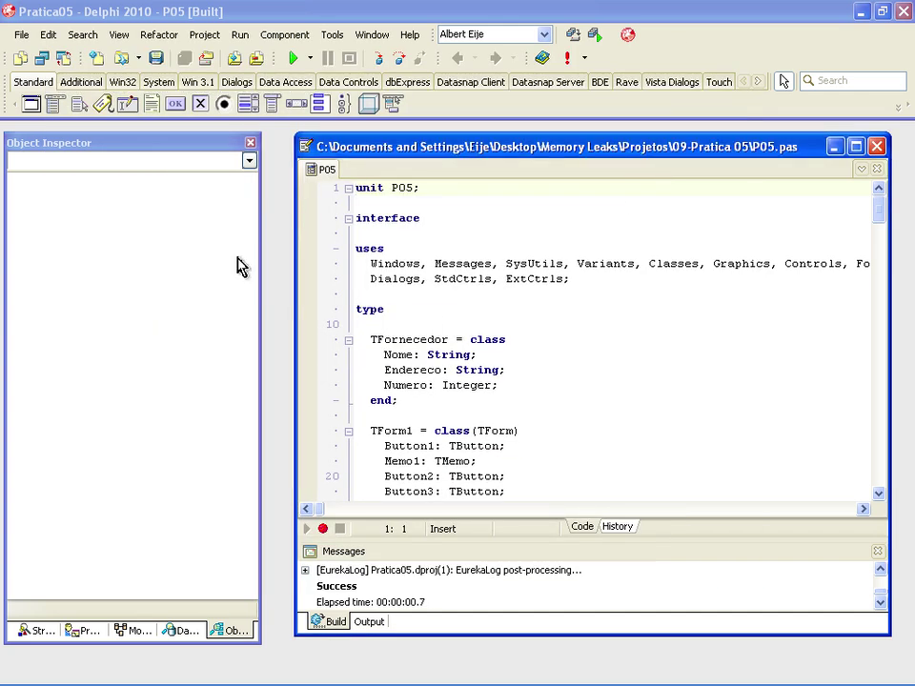
click(225, 11)
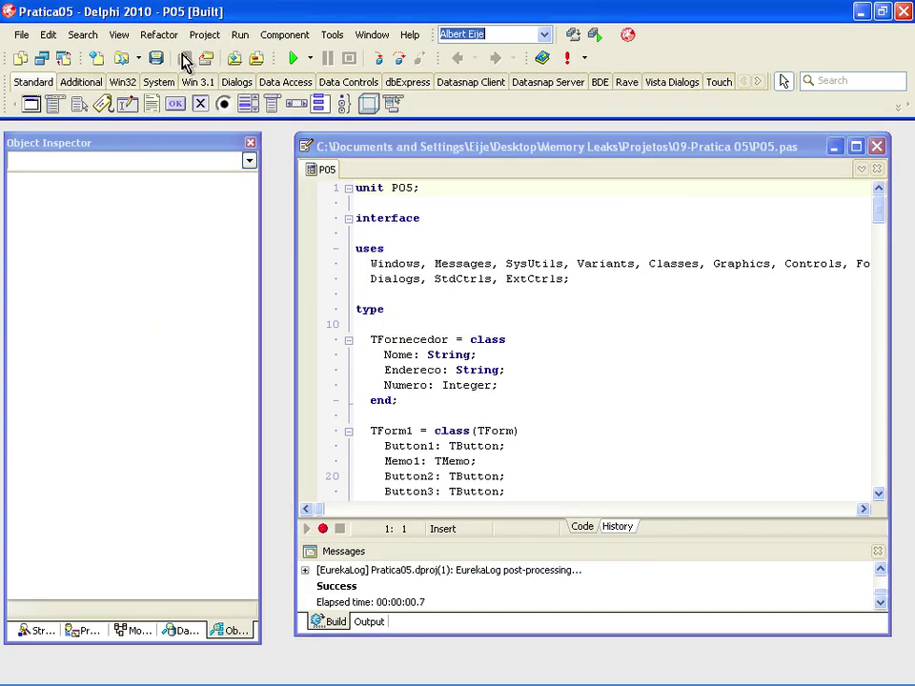
click(198, 37)
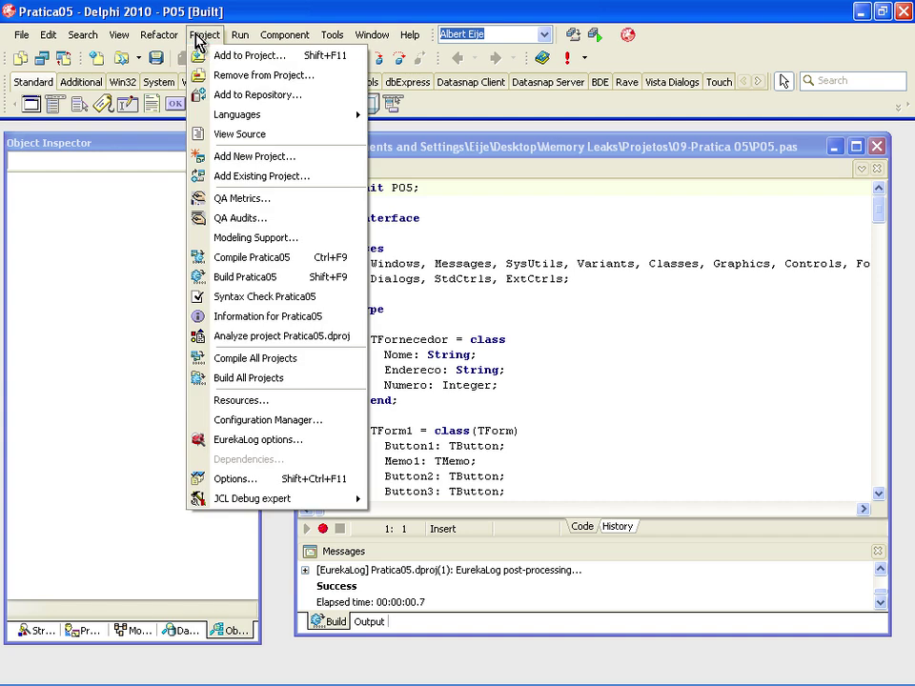
click(260, 441)
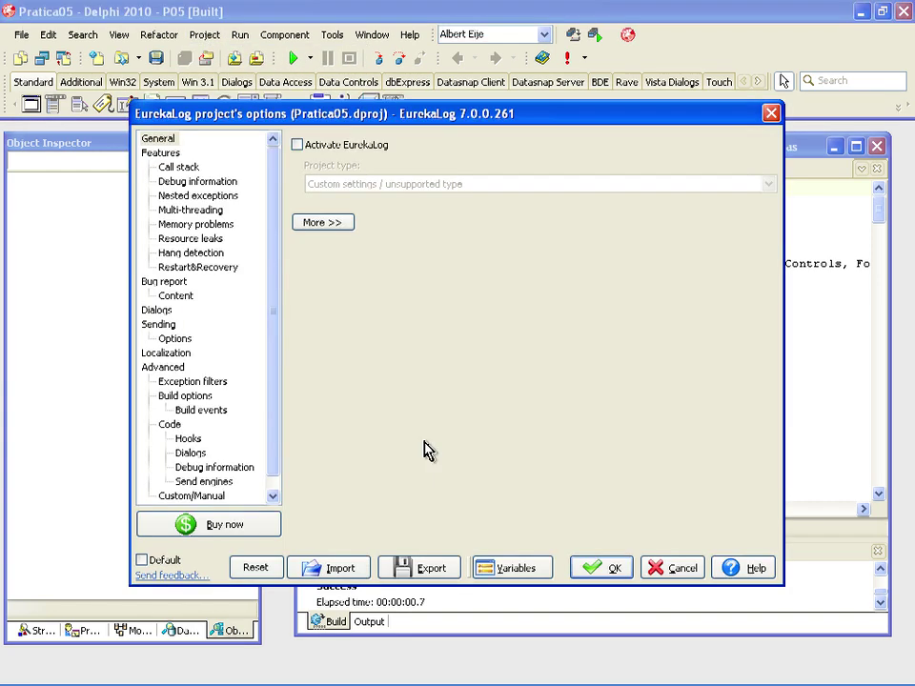
click(158, 140)
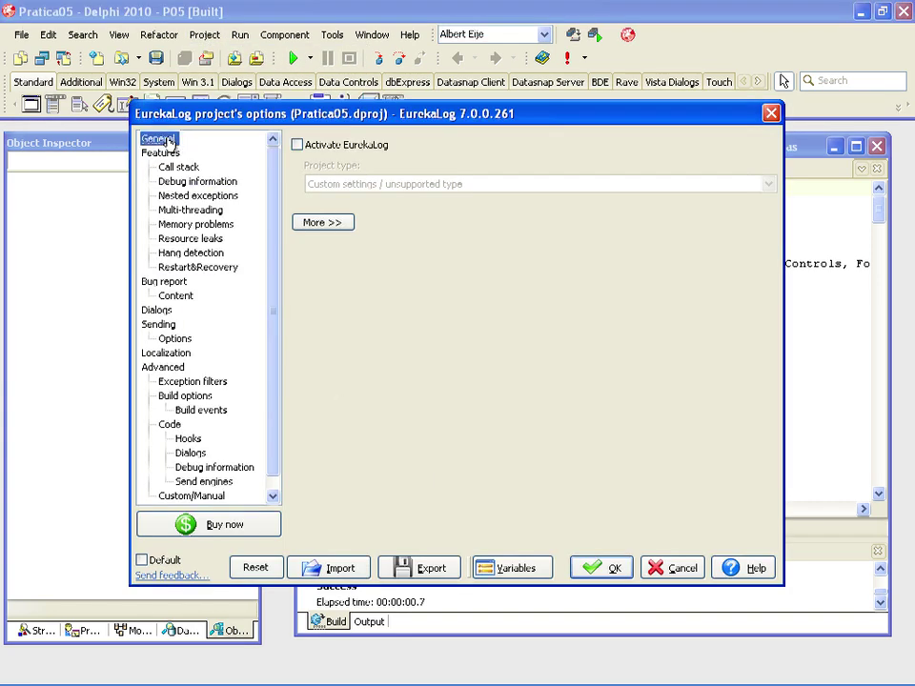
click(299, 145)
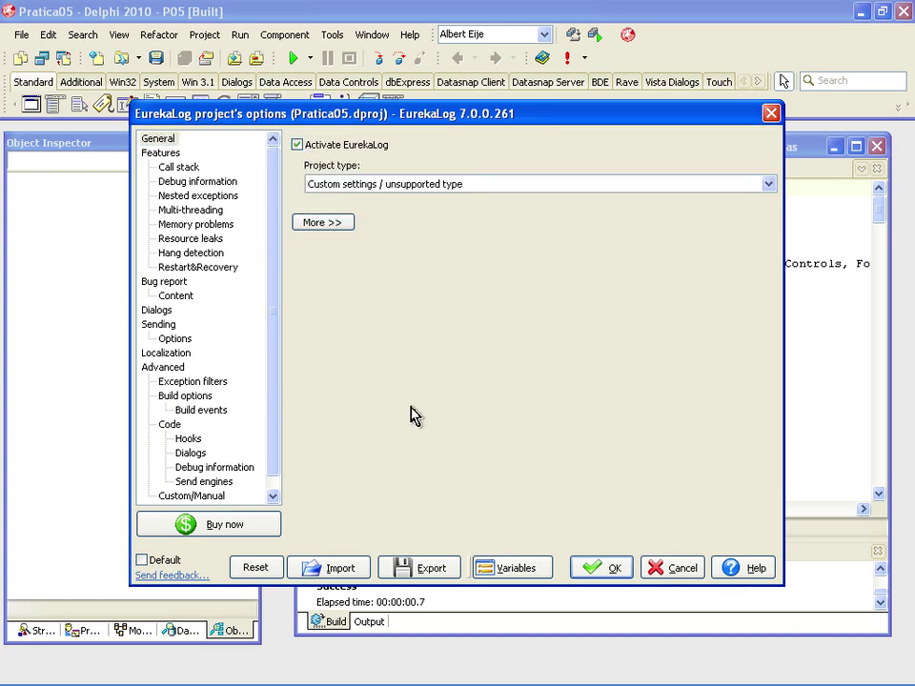
click(555, 185)
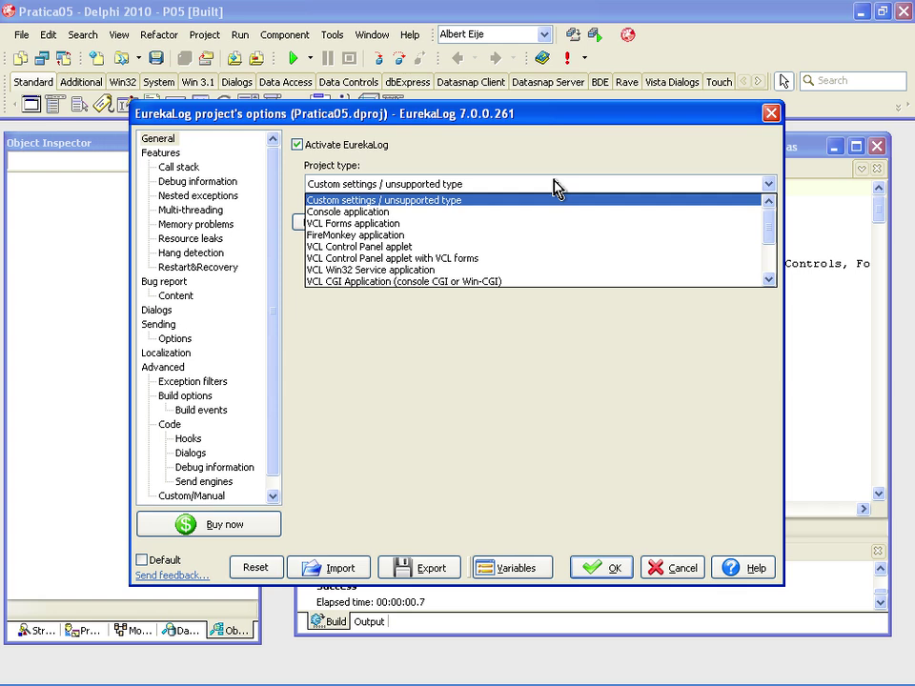
click(538, 225)
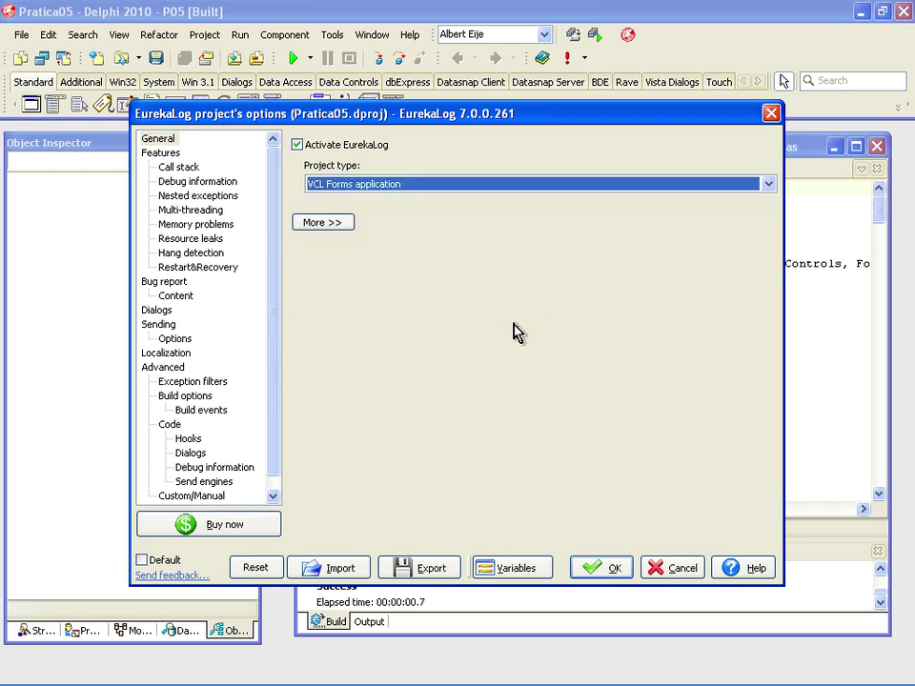
click(329, 225)
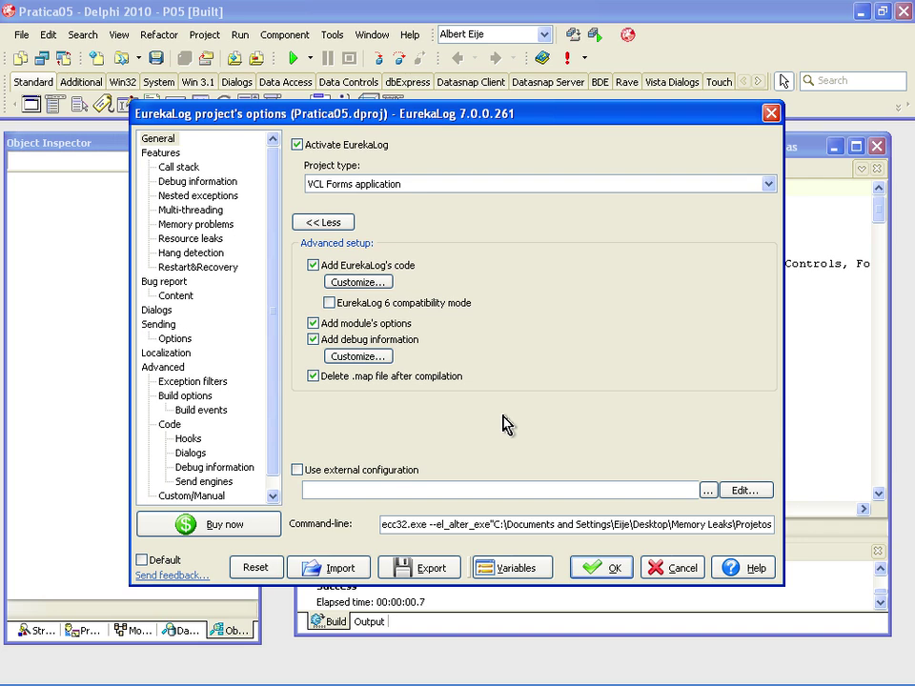
Step: Enable catching of resource leaks, with manual activation control allowed and RAW stack tracing turned on
click(171, 153)
click(175, 169)
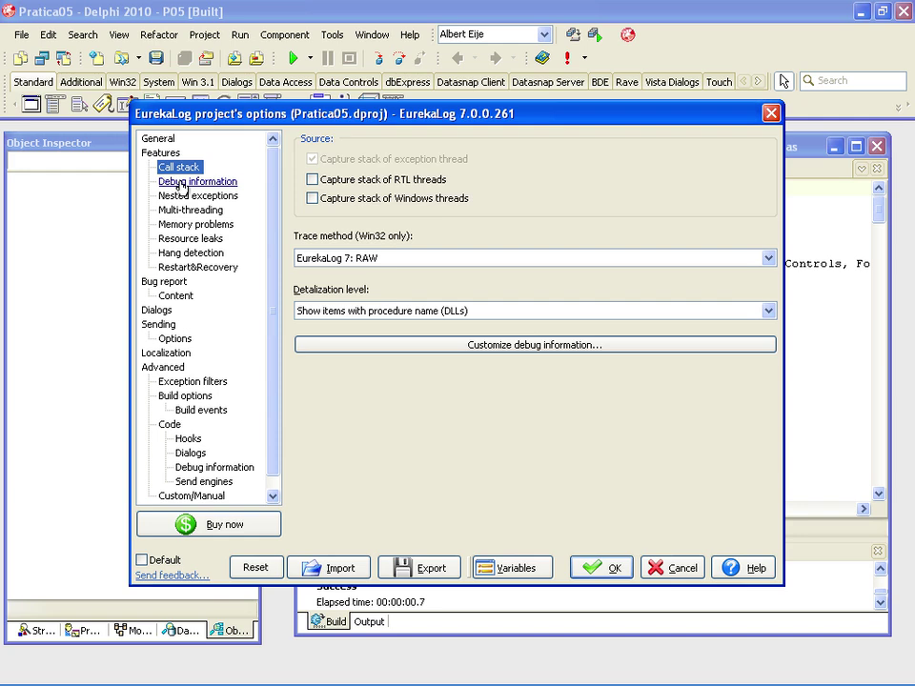
click(184, 186)
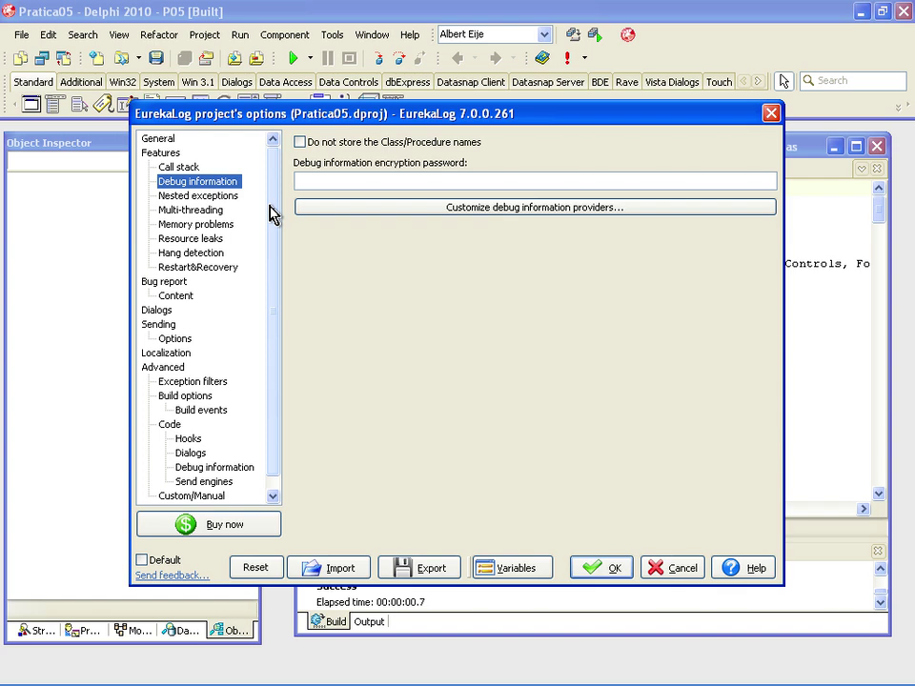
click(210, 239)
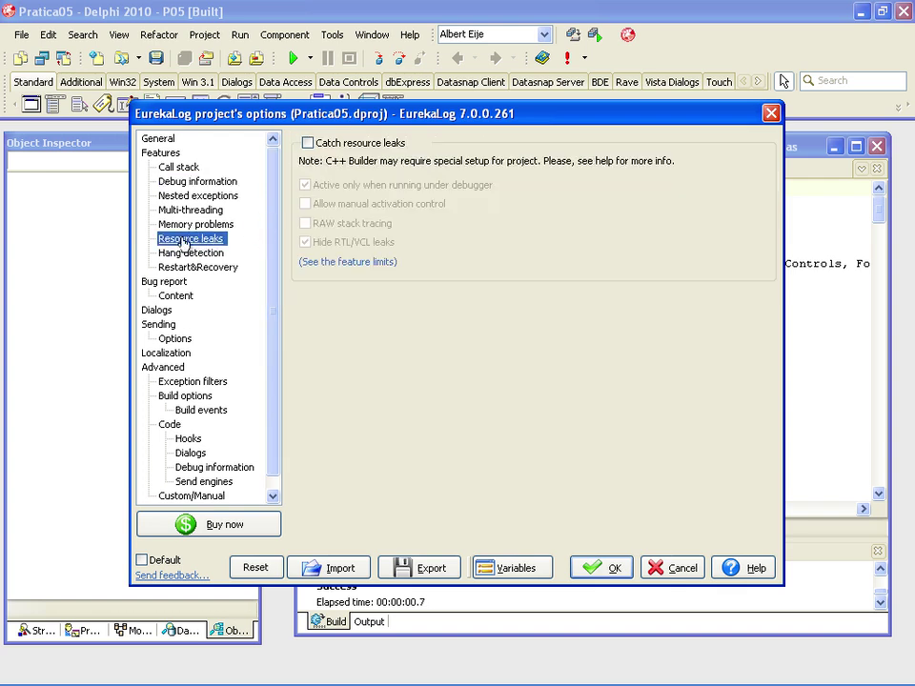
click(308, 143)
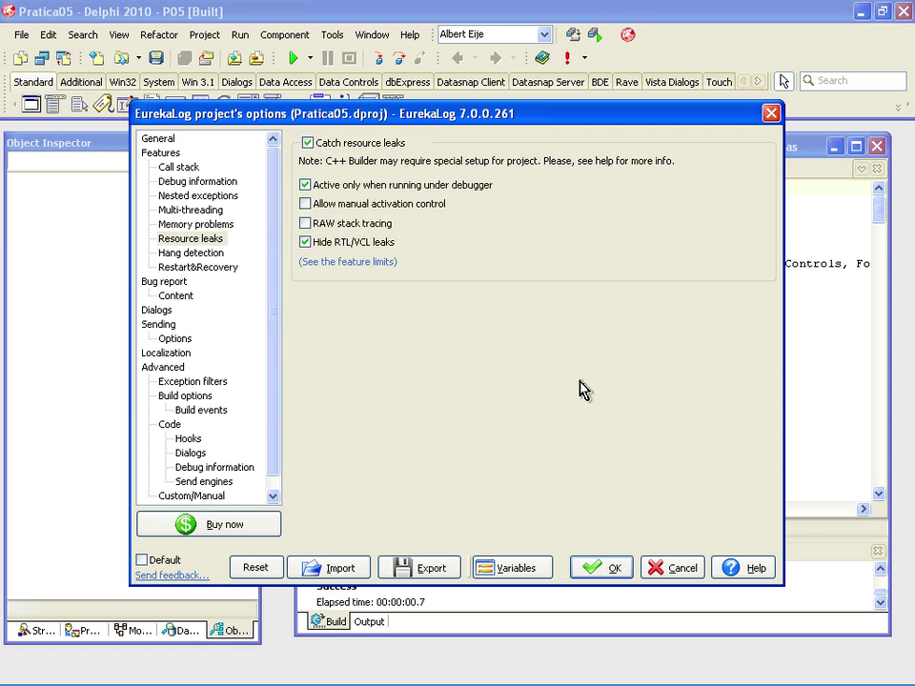
click(305, 224)
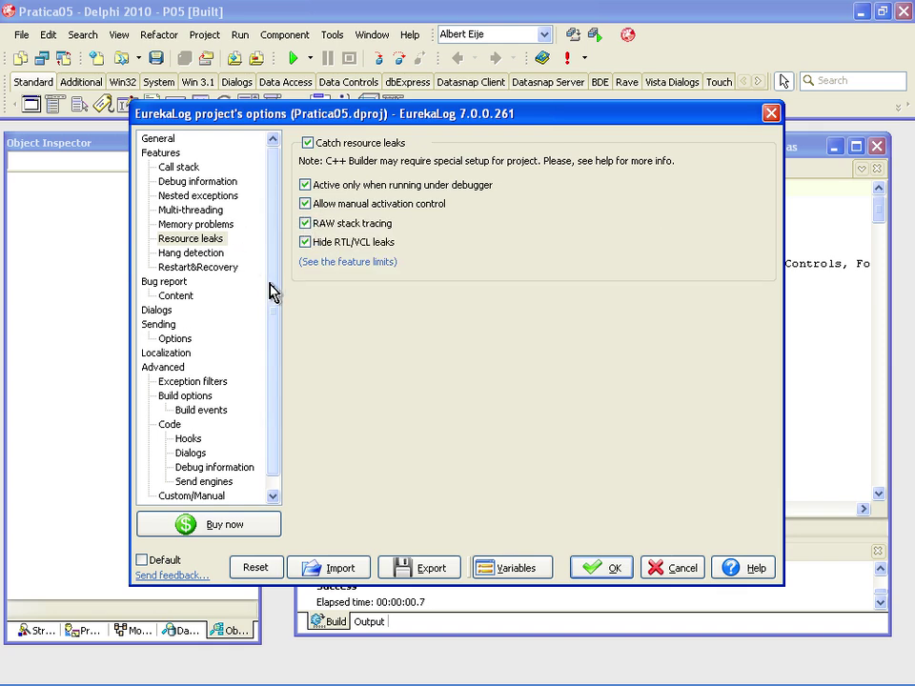
Step: Examine the EurekaLog project options for bug reports, debug information, nested exceptions, sending, localization and advanced behaviour
scroll(277, 324, down, 1)
scroll(275, 314, up, 1)
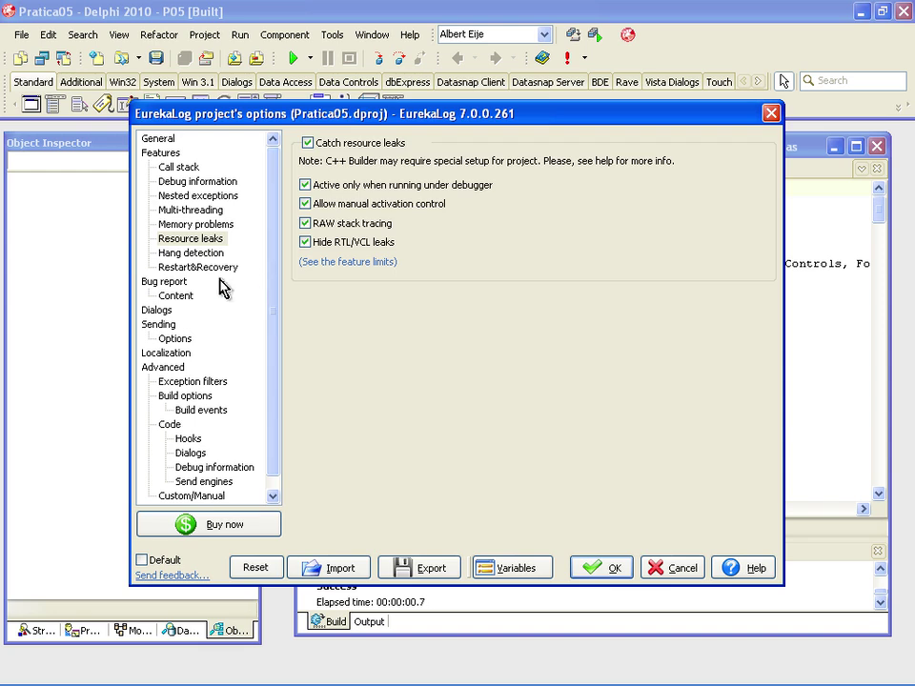
click(174, 296)
click(172, 282)
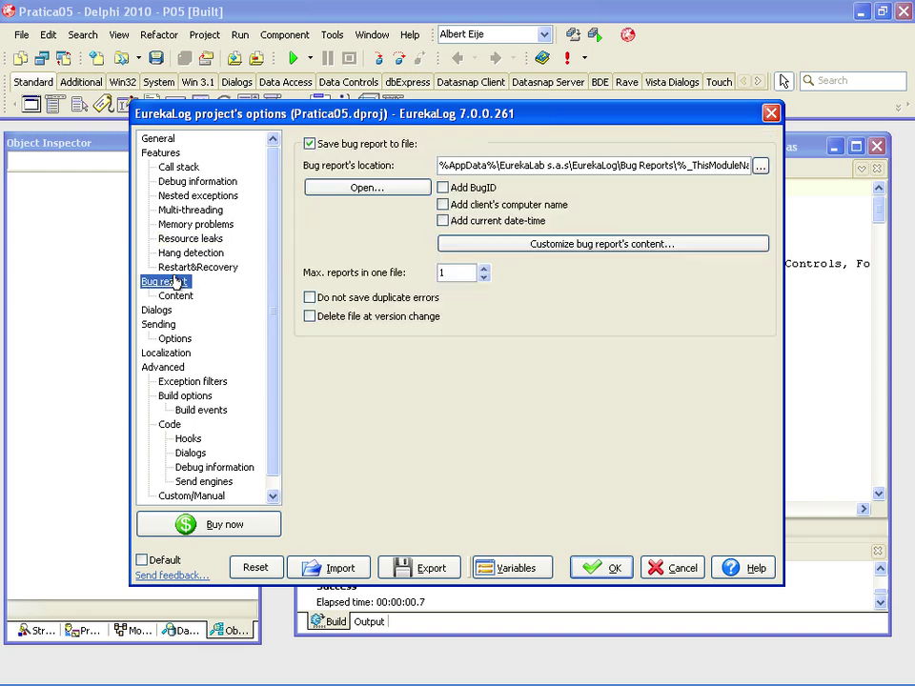
click(172, 155)
click(167, 168)
click(167, 183)
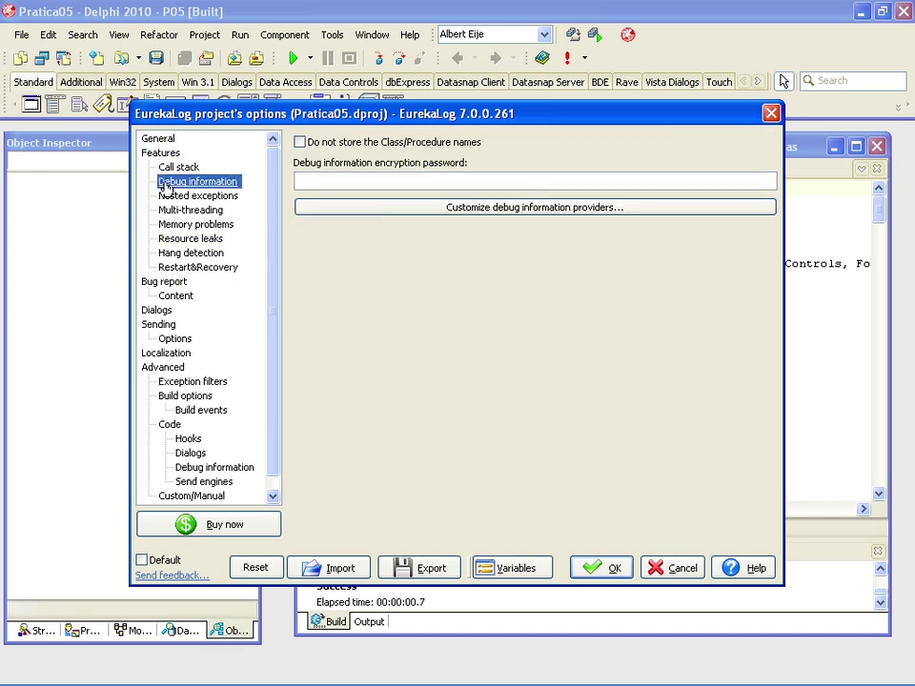
click(170, 197)
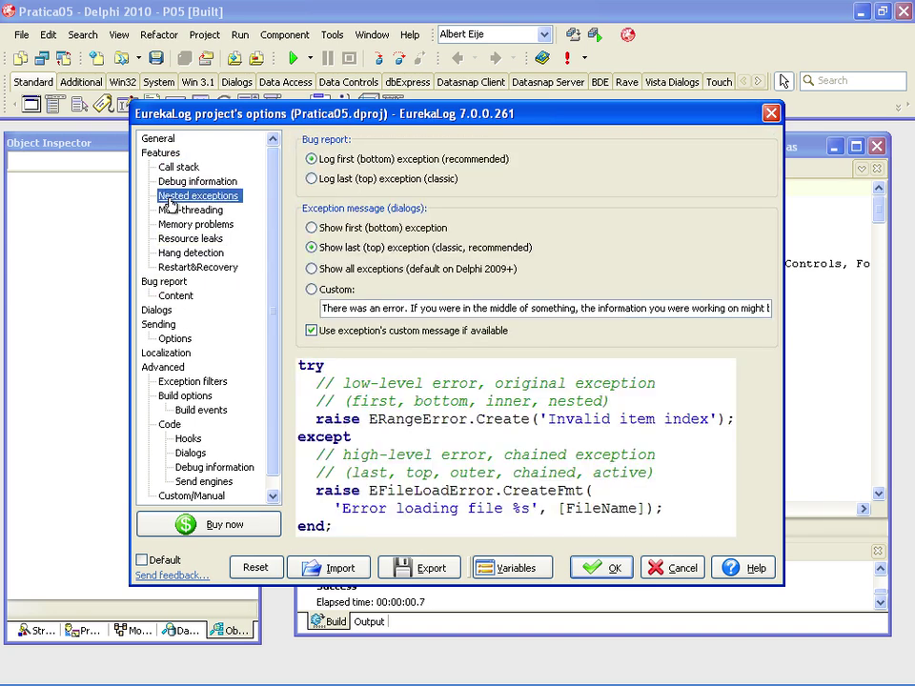
click(155, 326)
click(174, 339)
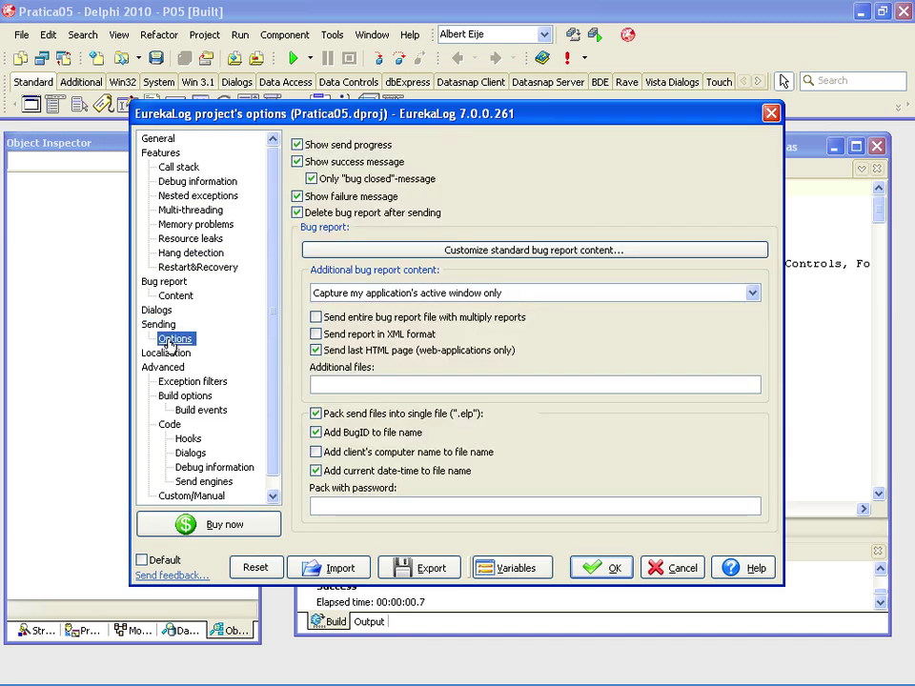
click(159, 325)
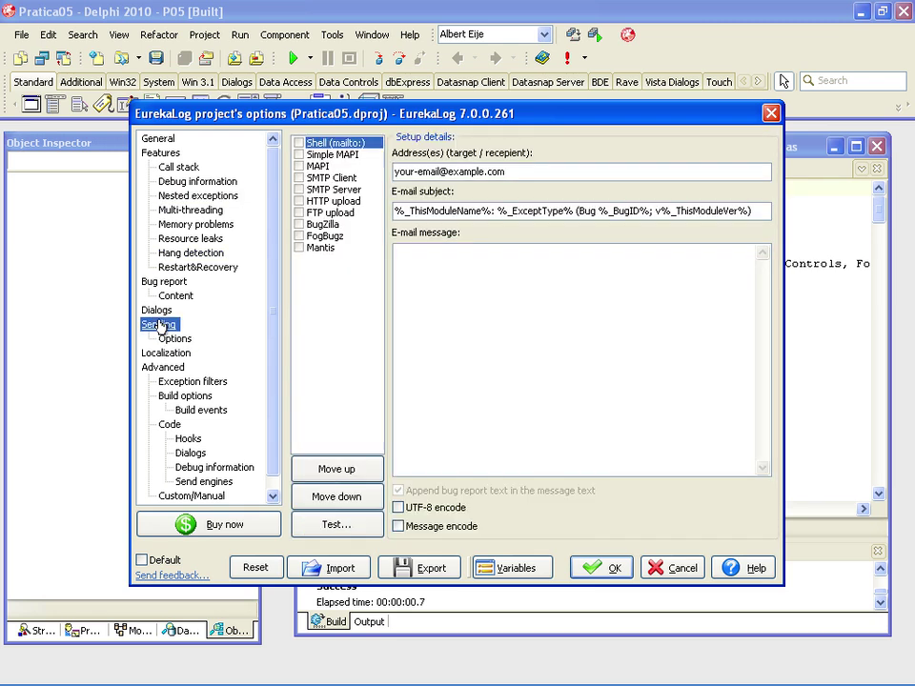
click(299, 145)
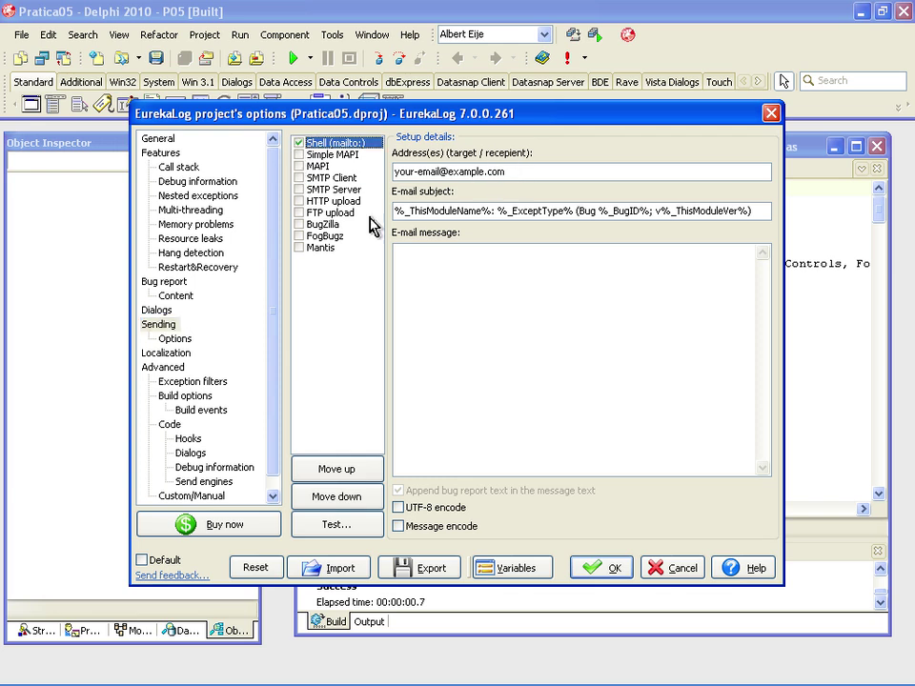
click(301, 144)
click(176, 339)
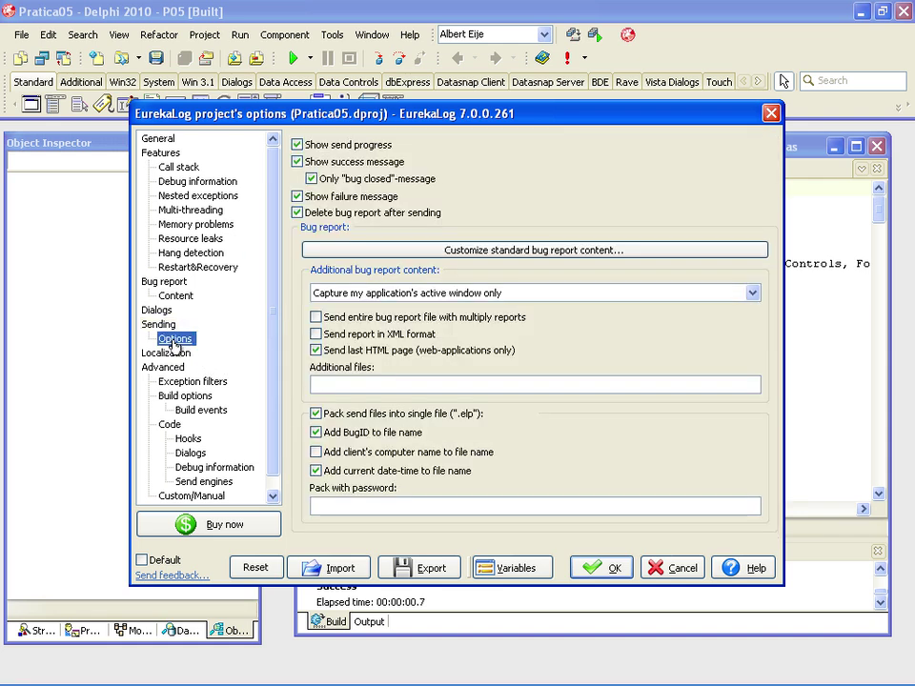
click(162, 353)
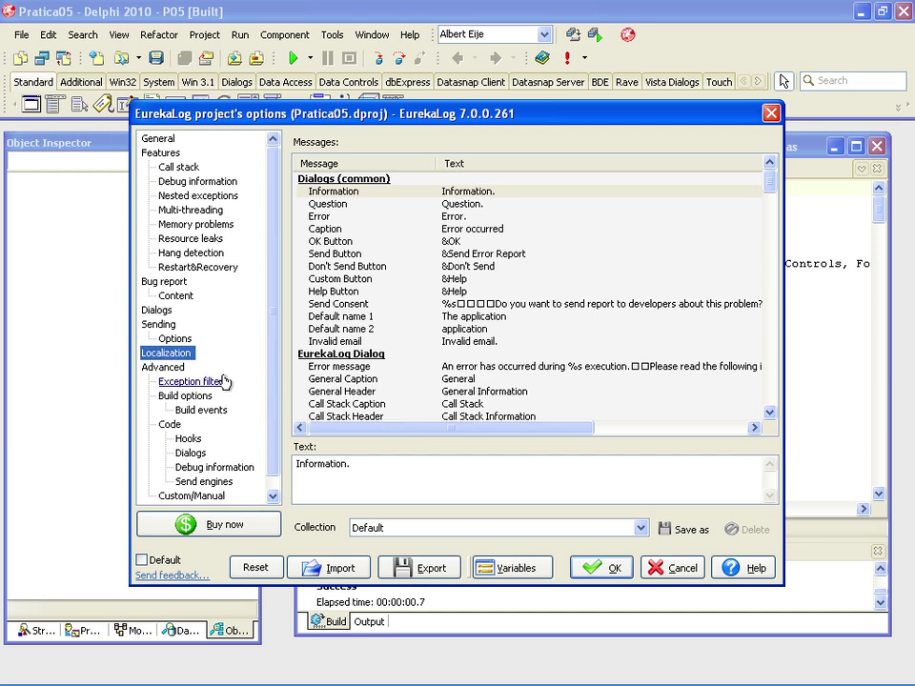
click(183, 372)
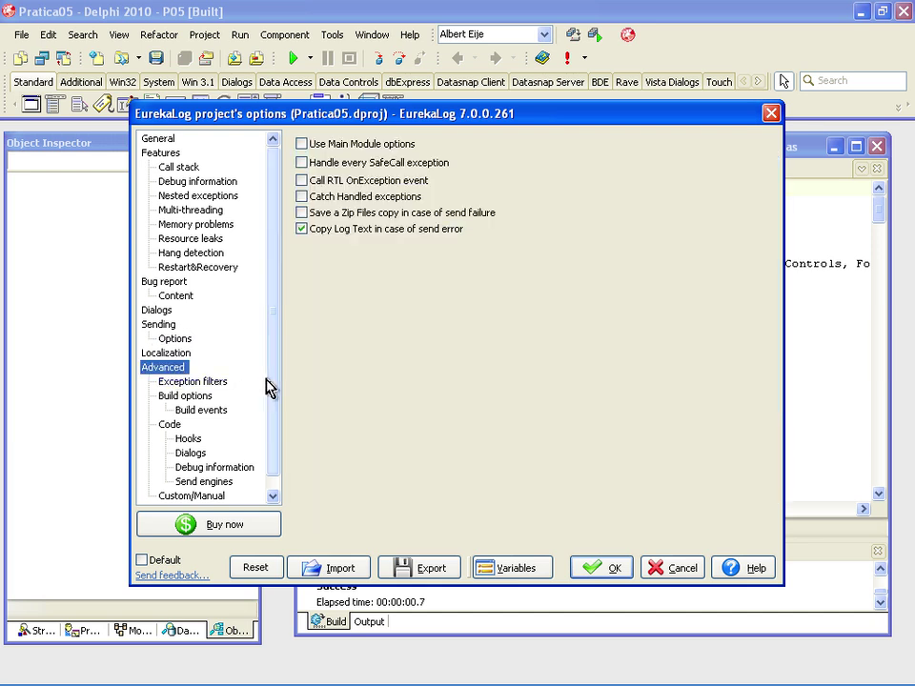
scroll(272, 442, down, 1)
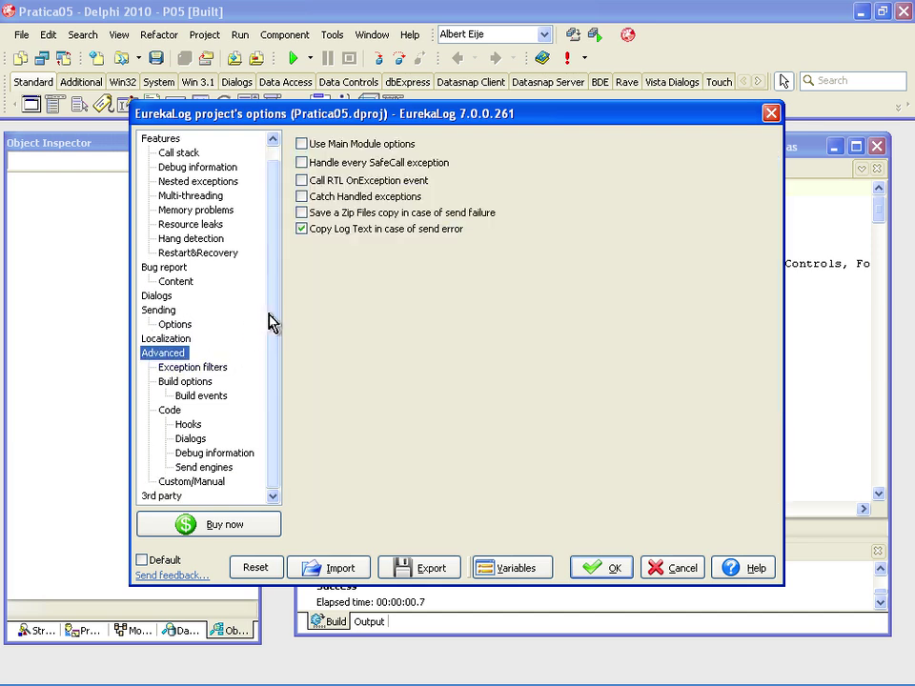
scroll(272, 290, up, 1)
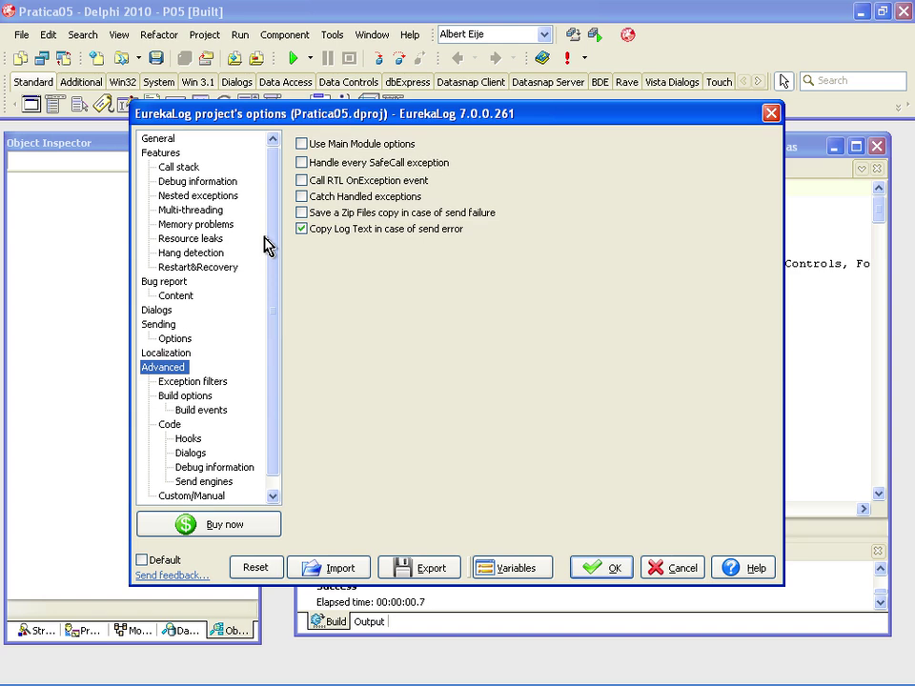
Step: Review the memory problems and resource leaks settings and save the EurekaLog project options
click(216, 227)
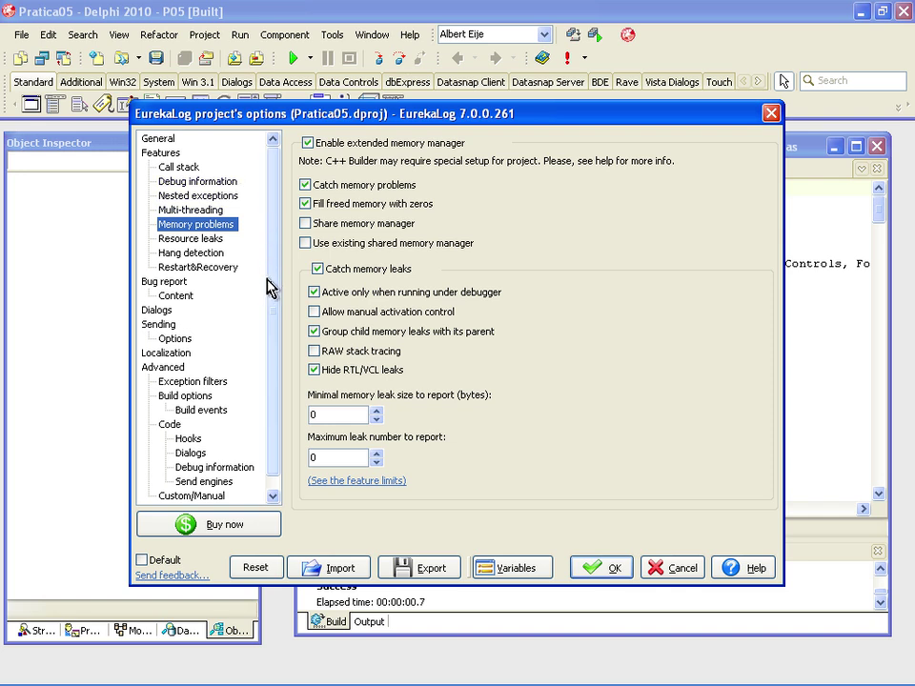
click(202, 240)
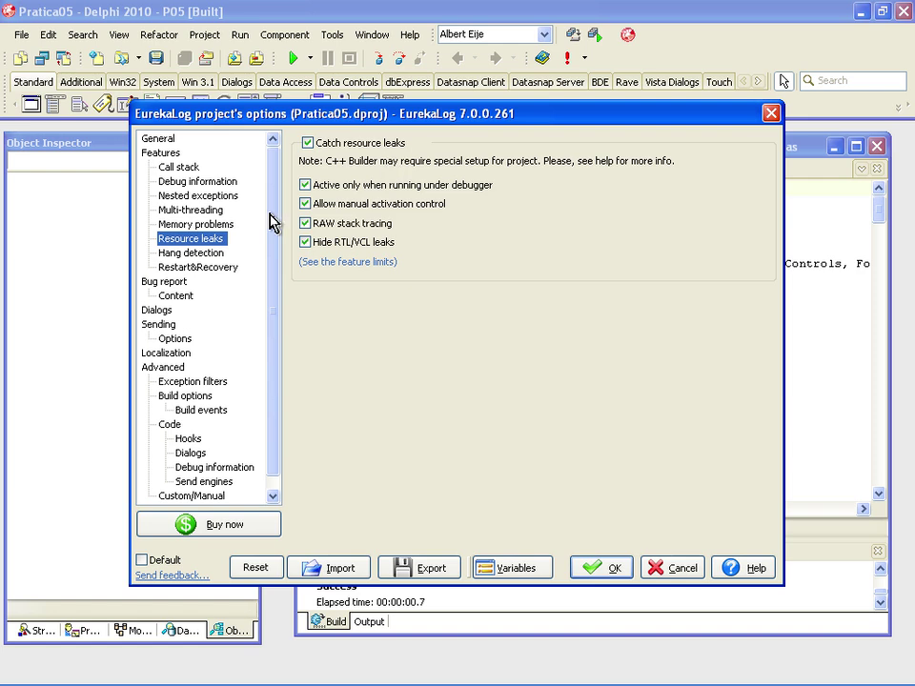
click(363, 145)
click(200, 229)
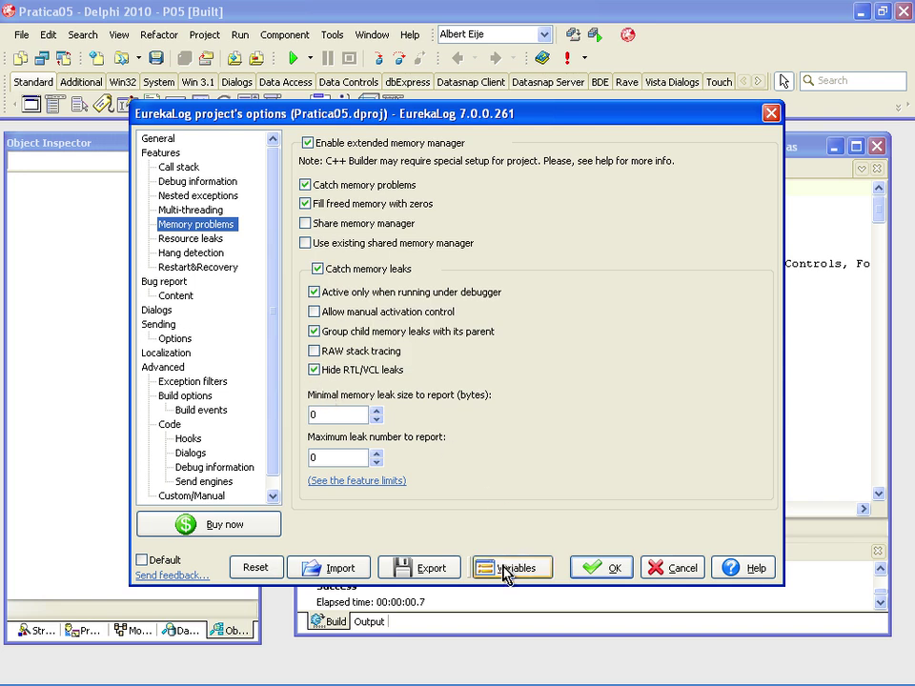
click(601, 573)
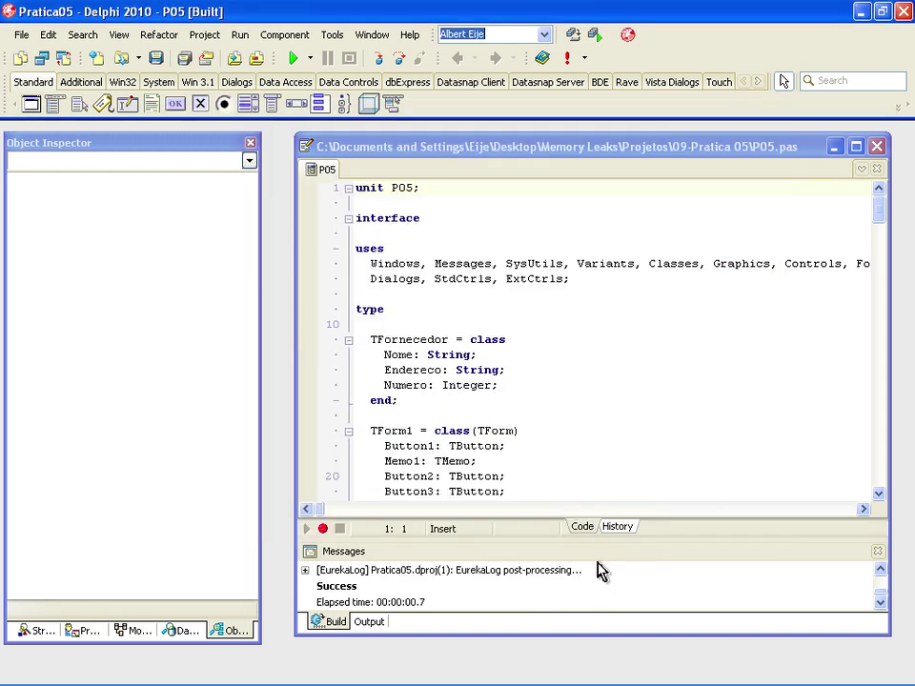
Step: Run Pratica05 with EurekaLog active, execute the StringList example, and close the form to trigger leak checking
click(284, 59)
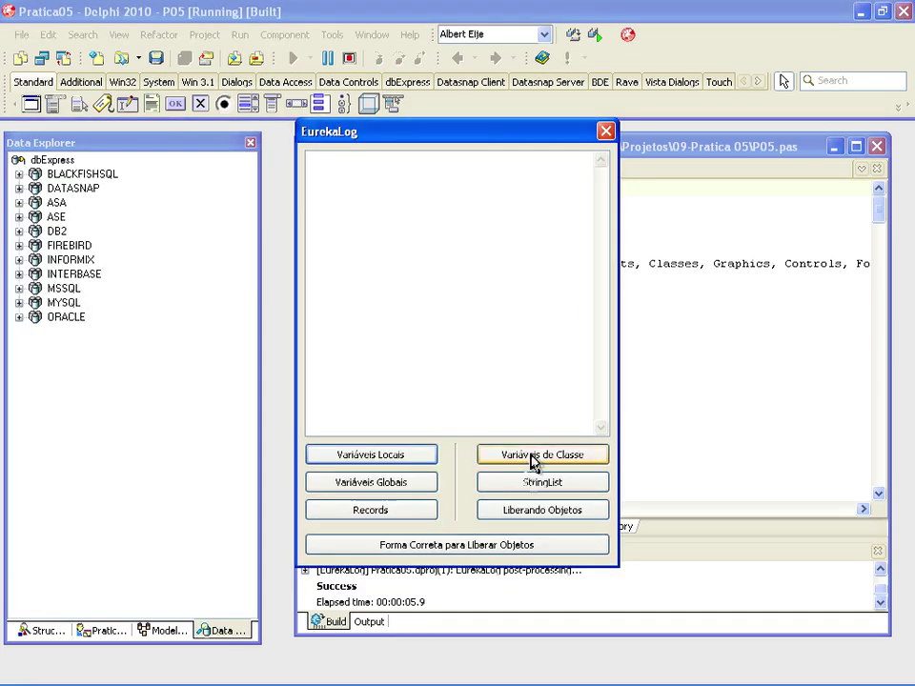
click(529, 483)
click(605, 132)
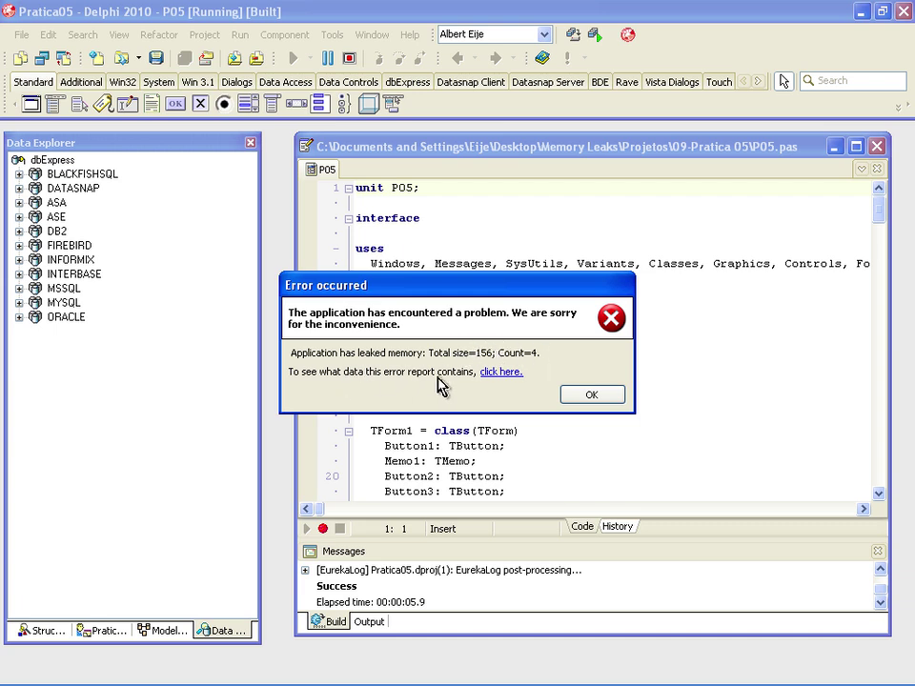
Step: Open the detailed EurekaLog error report and examine the call stack entries of the TStringList leak
click(502, 372)
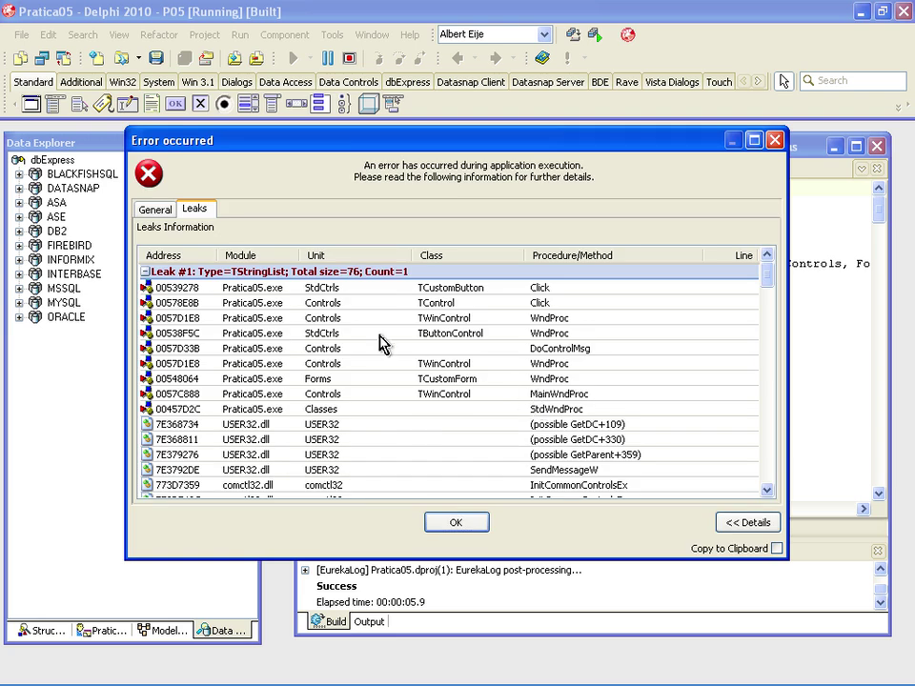
click(297, 297)
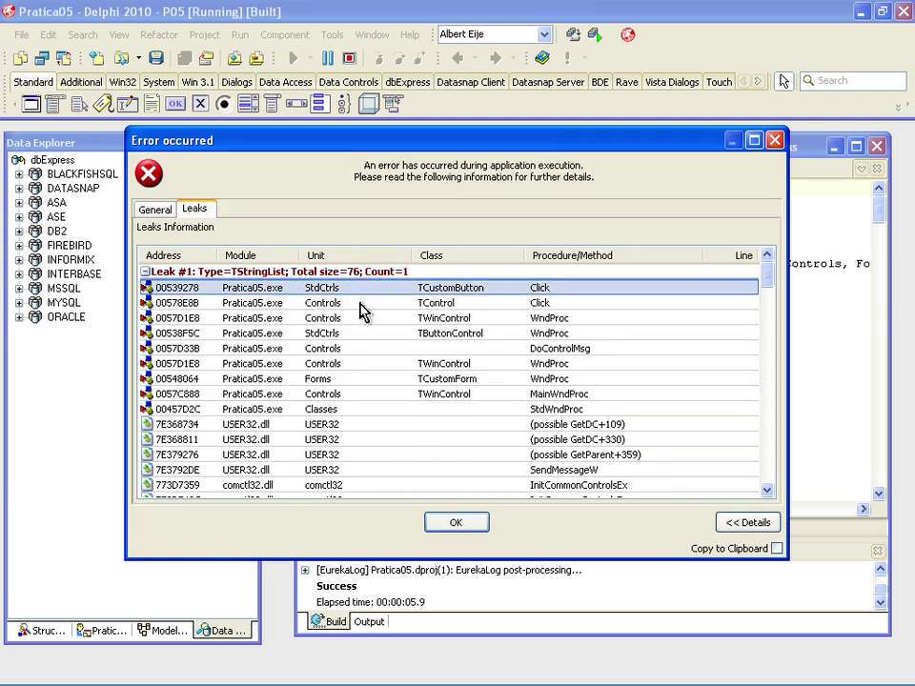
click(455, 303)
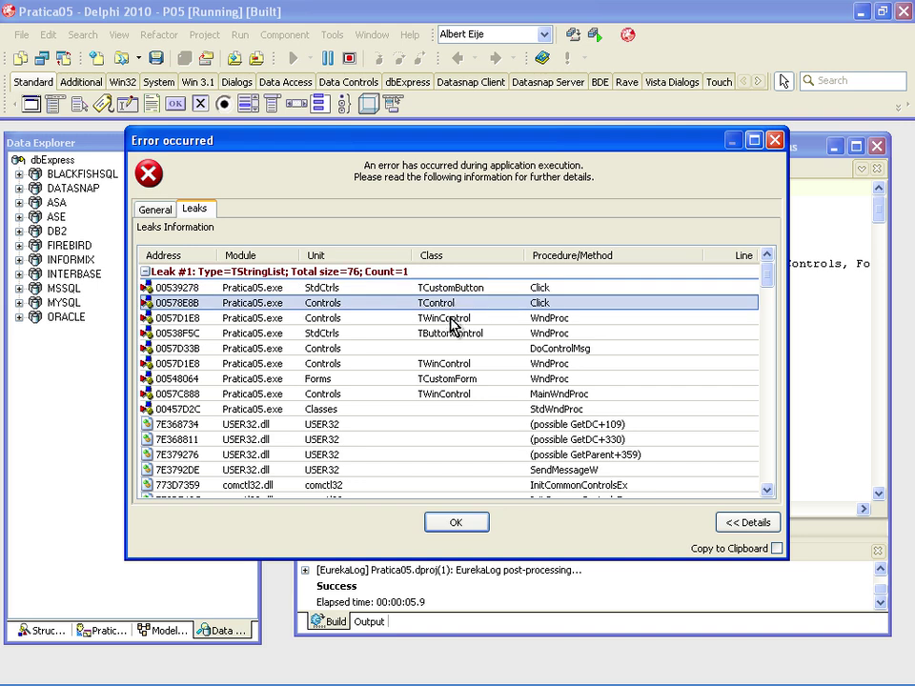
Step: Examine the remaining call stack entries of the TStringList leak and the report's general exception information
click(365, 321)
click(369, 333)
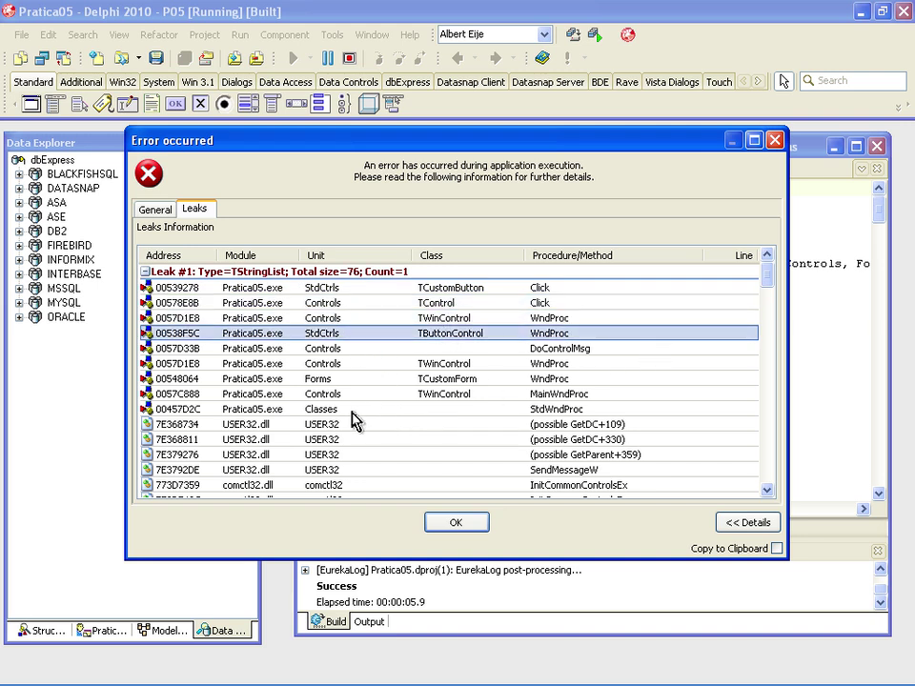
click(316, 412)
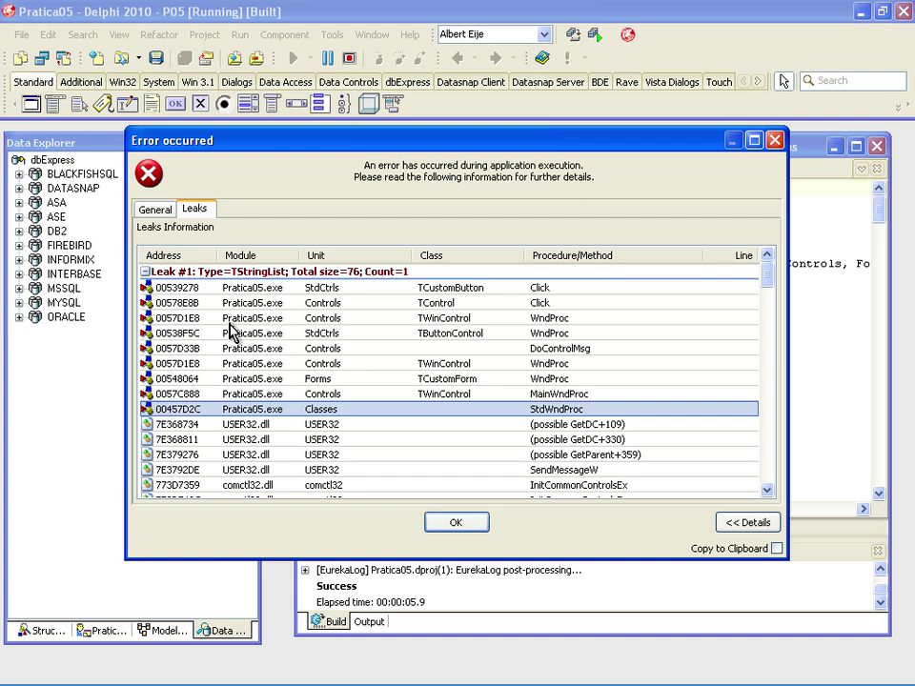
click(155, 209)
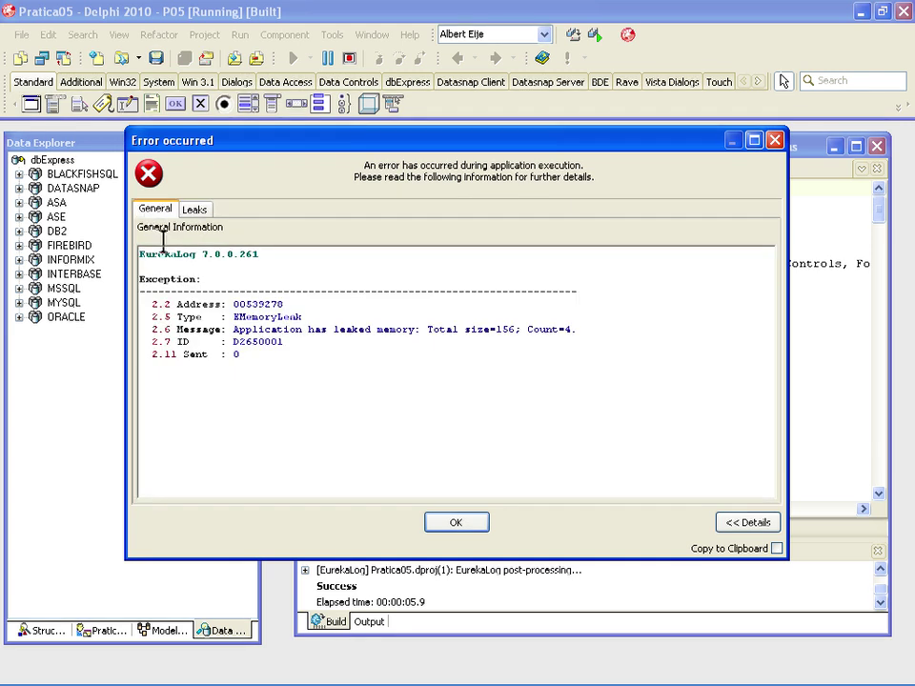
click(193, 209)
mouse_move(768, 284)
mouse_down()
mouse_move(769, 315)
mouse_move(762, 272)
mouse_move(773, 343)
mouse_move(768, 511)
mouse_move(758, 268)
mouse_up()
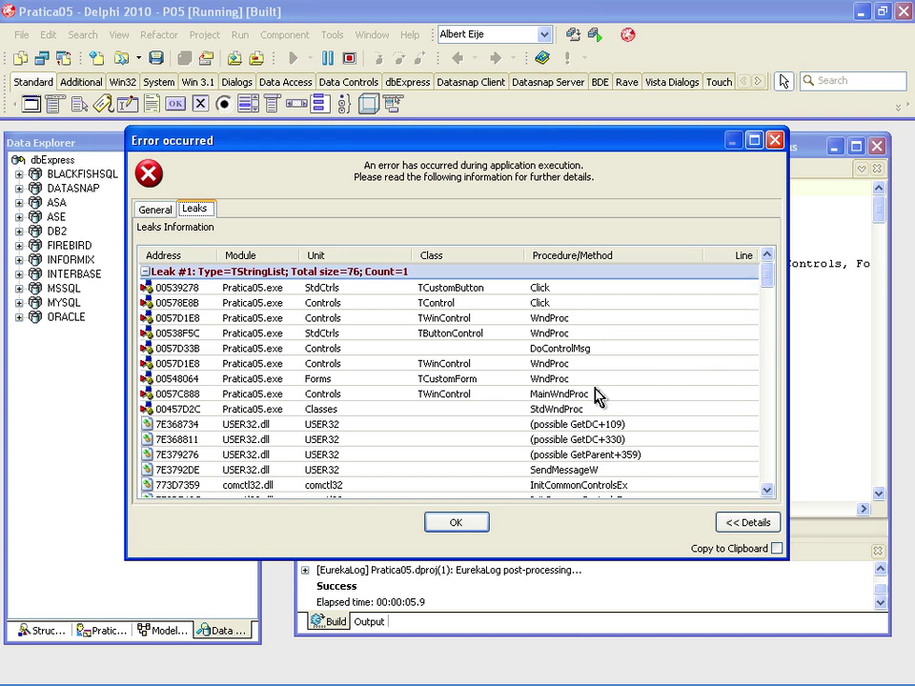
Step: Inspect the StdCtrls source lines behind the TCustomButton Click and TButtonControl WndProc entries, closing the unit after each check
double_click(295, 287)
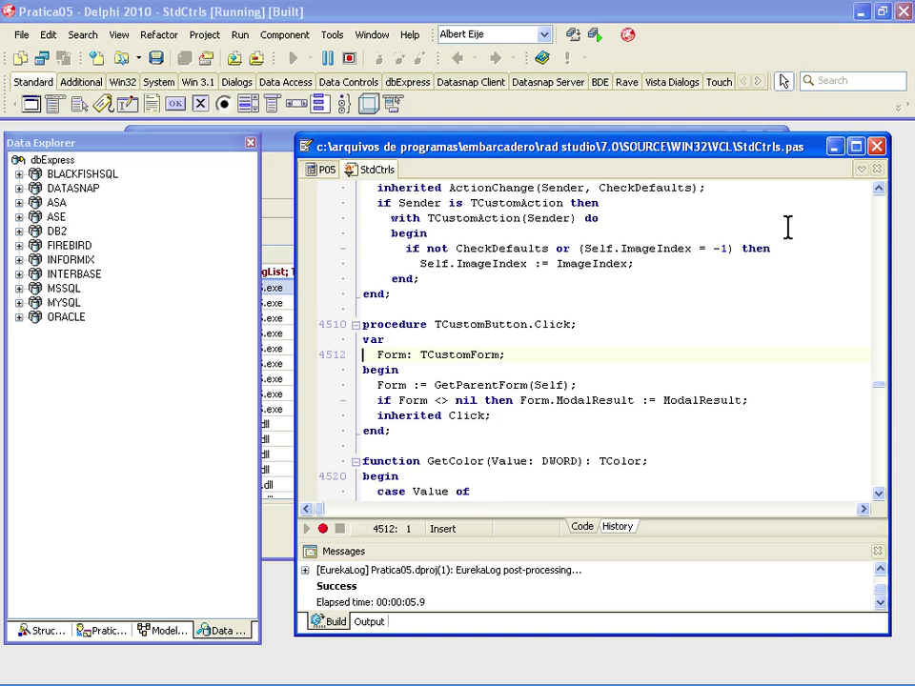
click(877, 170)
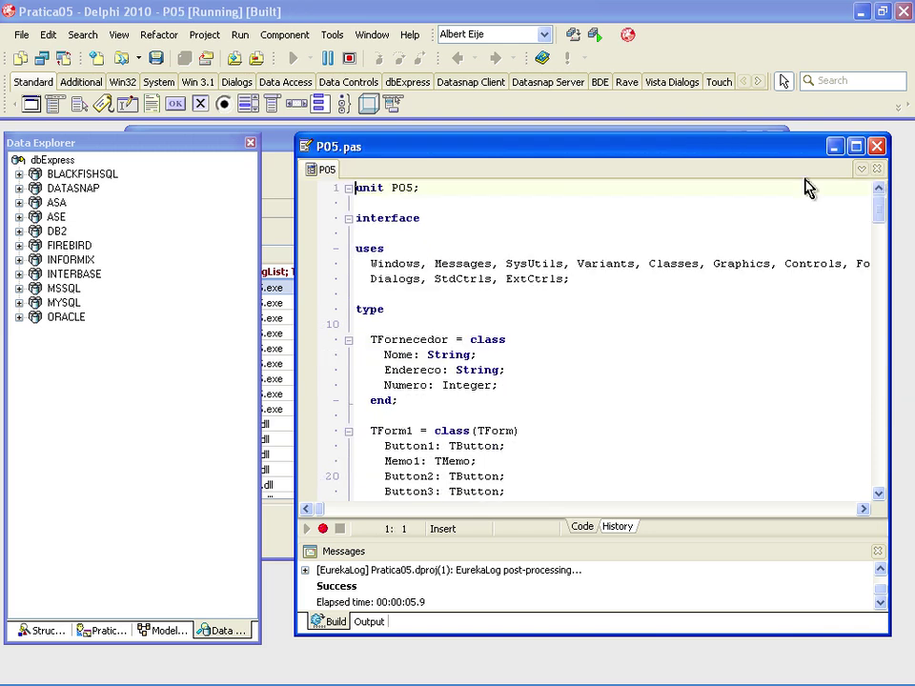
click(285, 154)
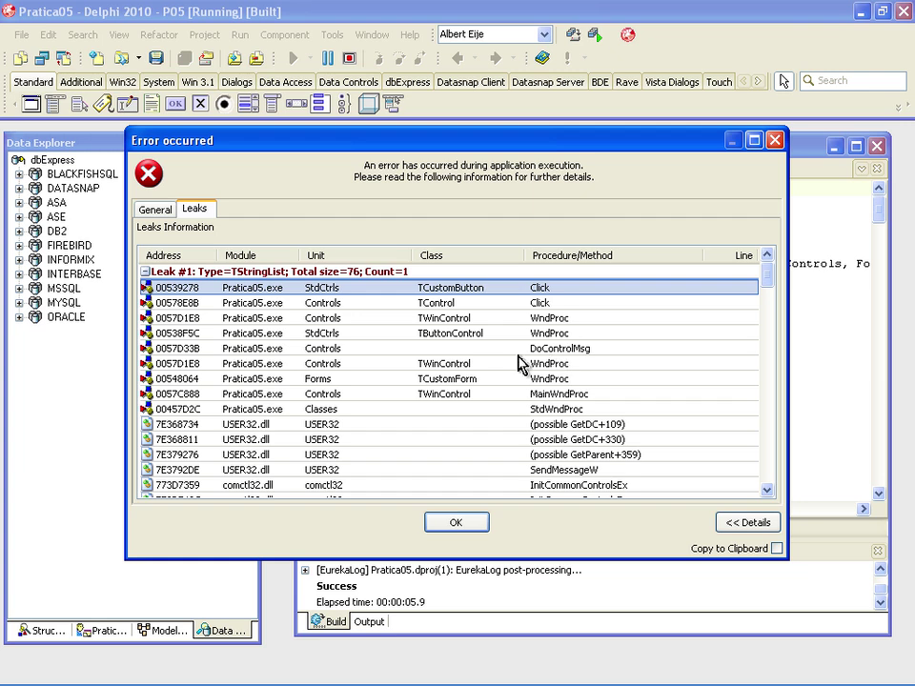
double_click(449, 333)
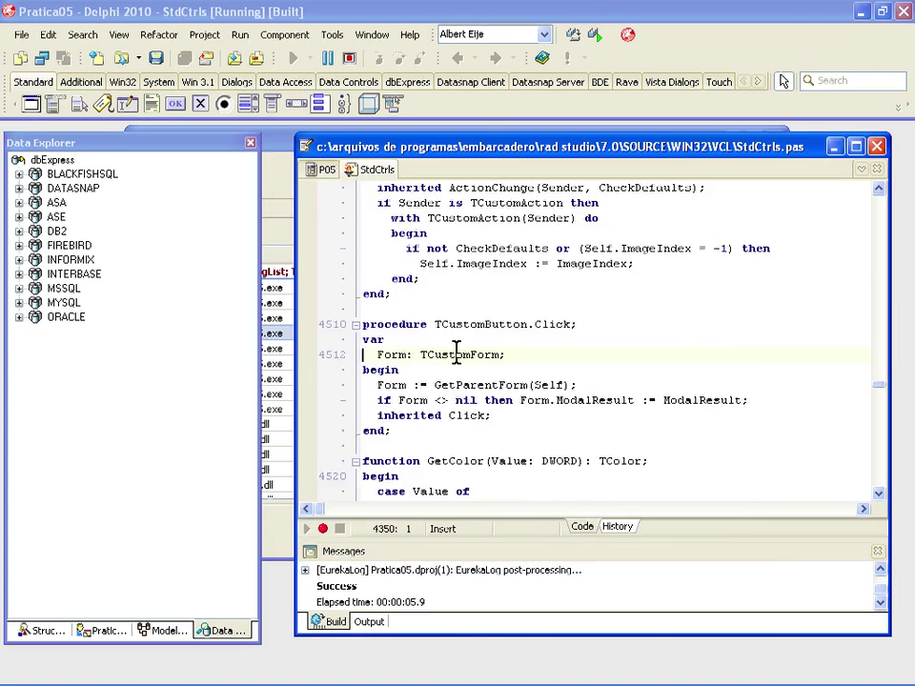
click(877, 169)
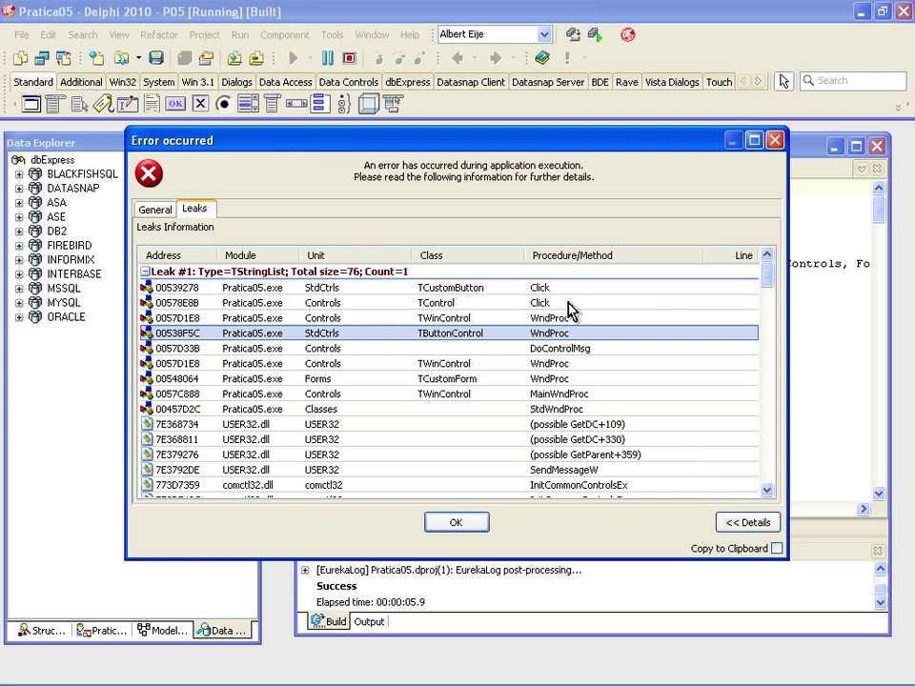
Step: Review the TStringList, Data and UnicodeString leaks one after another, collapsing each leak group in the report
mouse_move(774, 274)
mouse_down()
mouse_move(772, 321)
mouse_move(780, 269)
mouse_up()
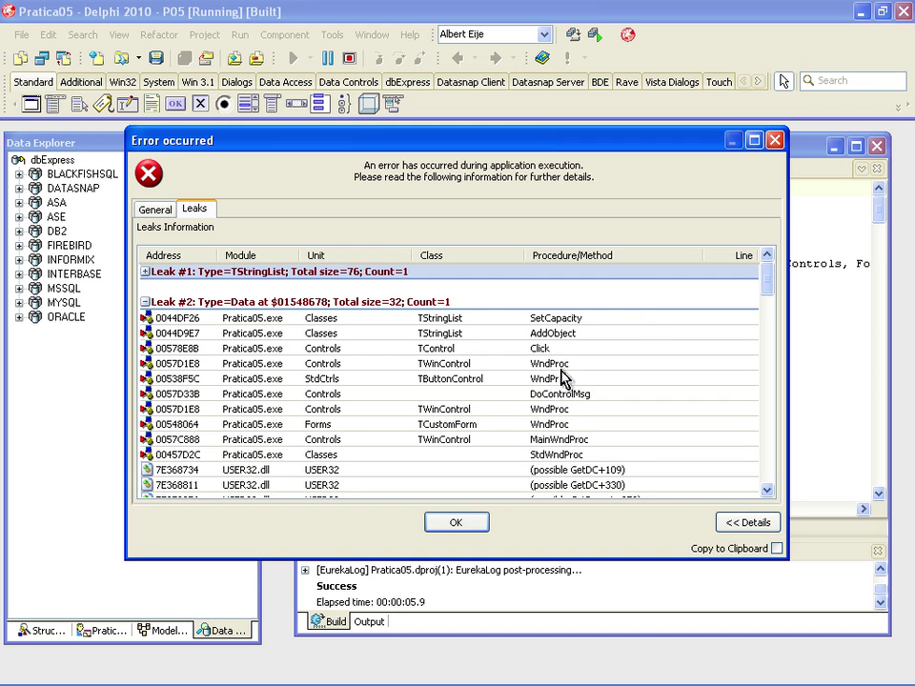
click(146, 303)
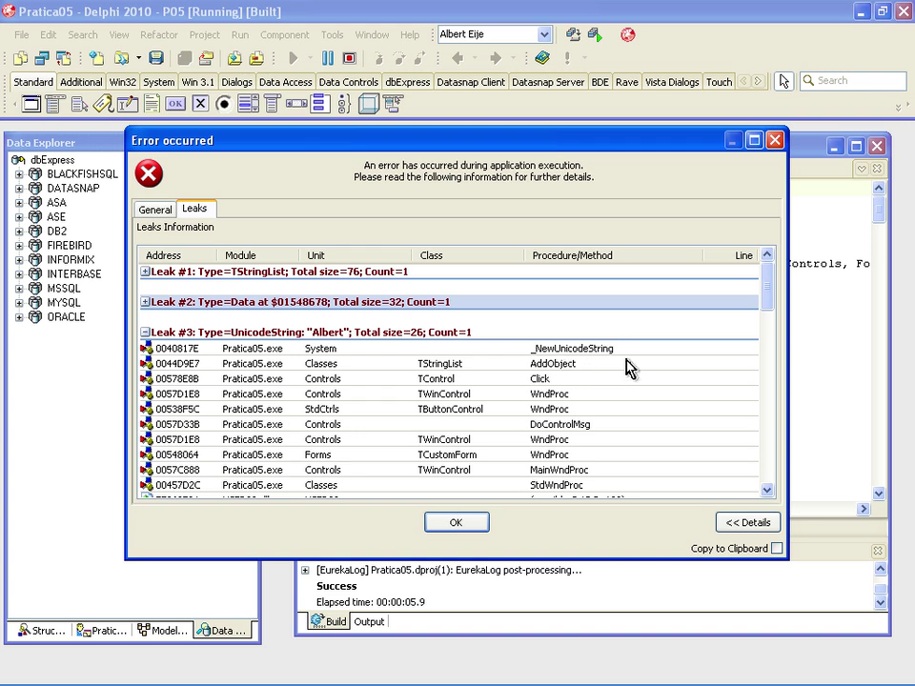
mouse_move(768, 291)
mouse_down()
mouse_move(772, 390)
mouse_move(764, 282)
mouse_up()
click(150, 338)
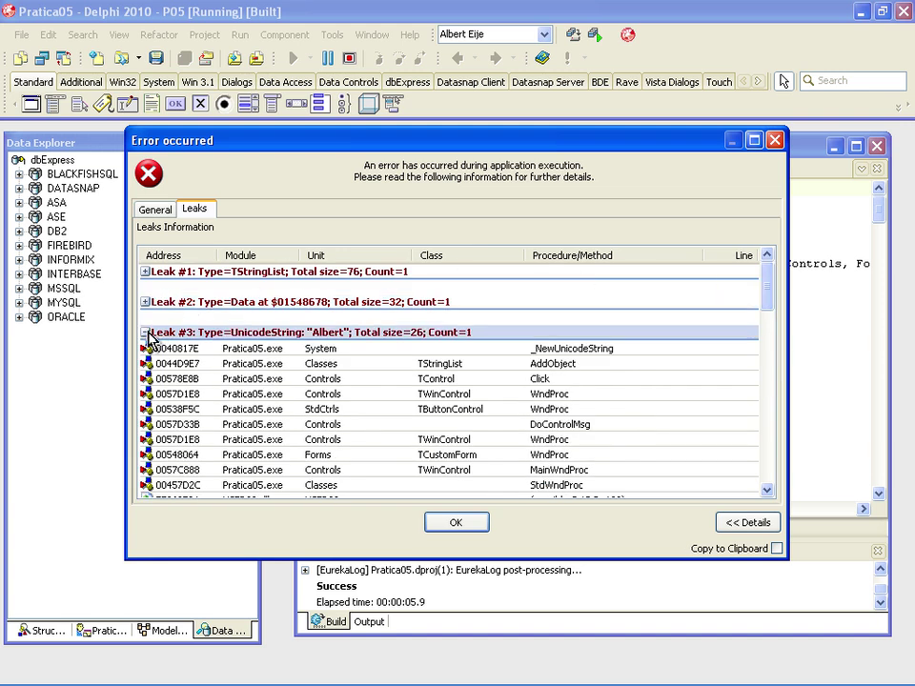
click(146, 333)
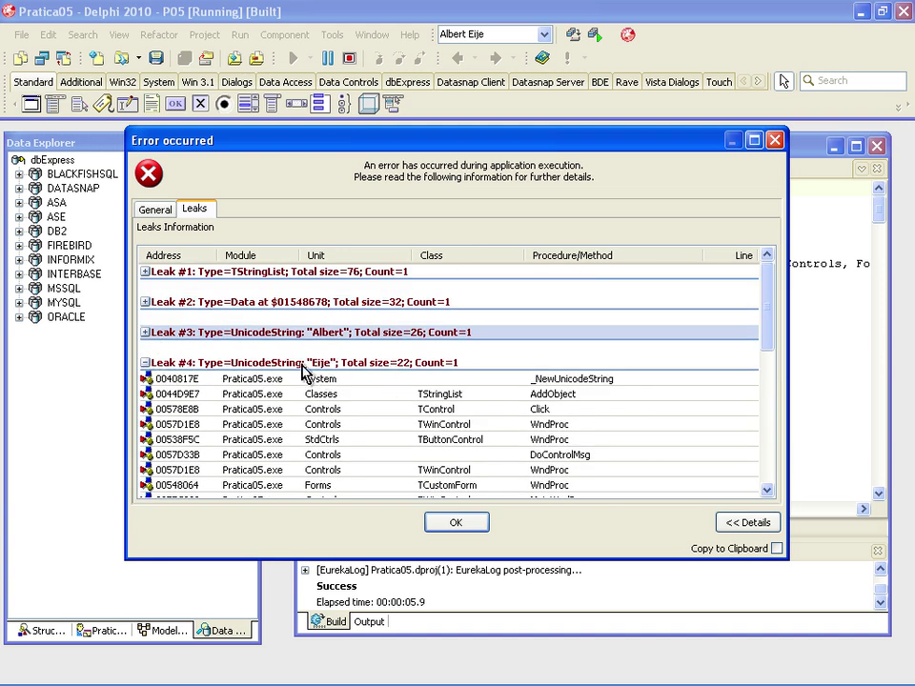
drag(768, 328, 711, 286)
click(146, 363)
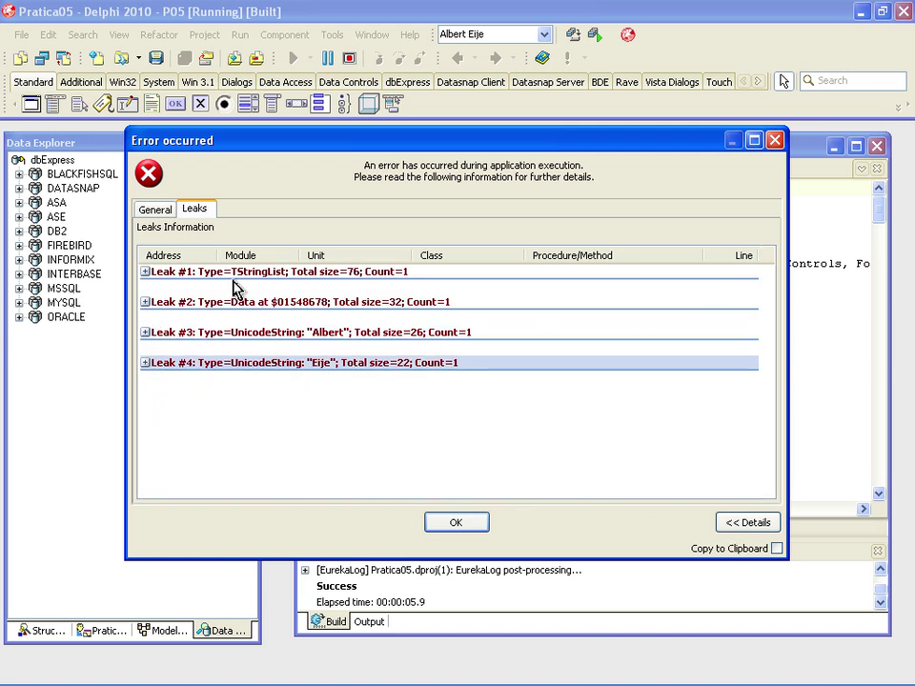
Step: Check the report's general information once more and close the error report
click(158, 211)
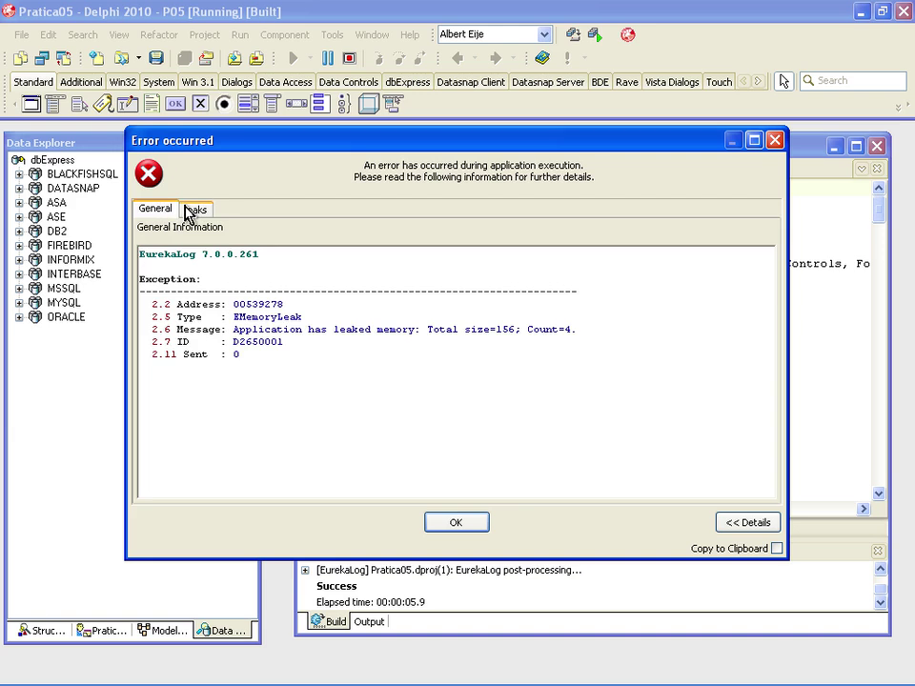
click(191, 211)
click(462, 524)
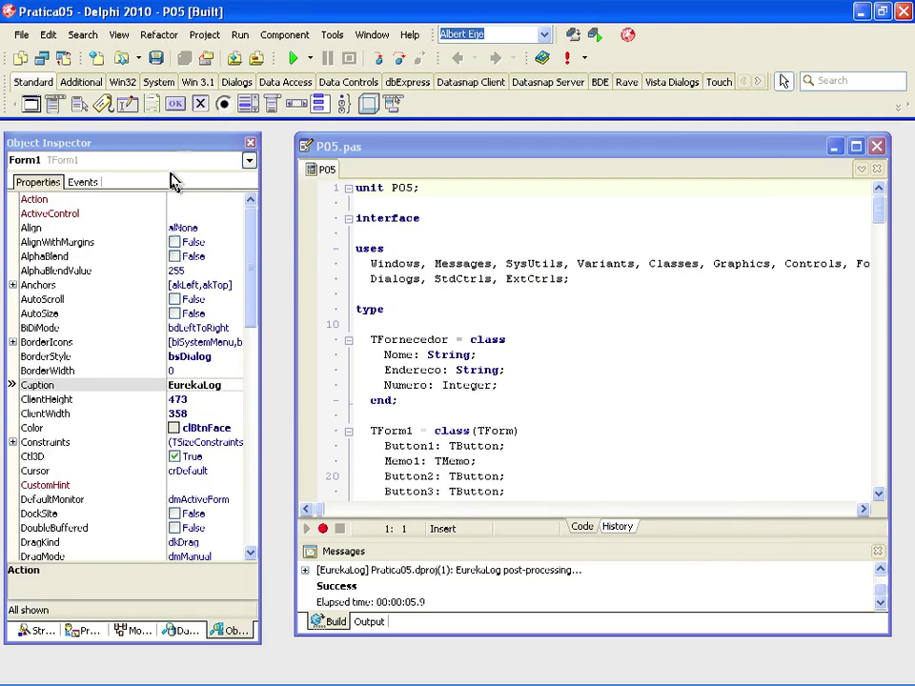
Step: Enable manual activation control and RAW stack tracing in EurekaLog's memory problems settings and save the project options
click(202, 34)
click(224, 440)
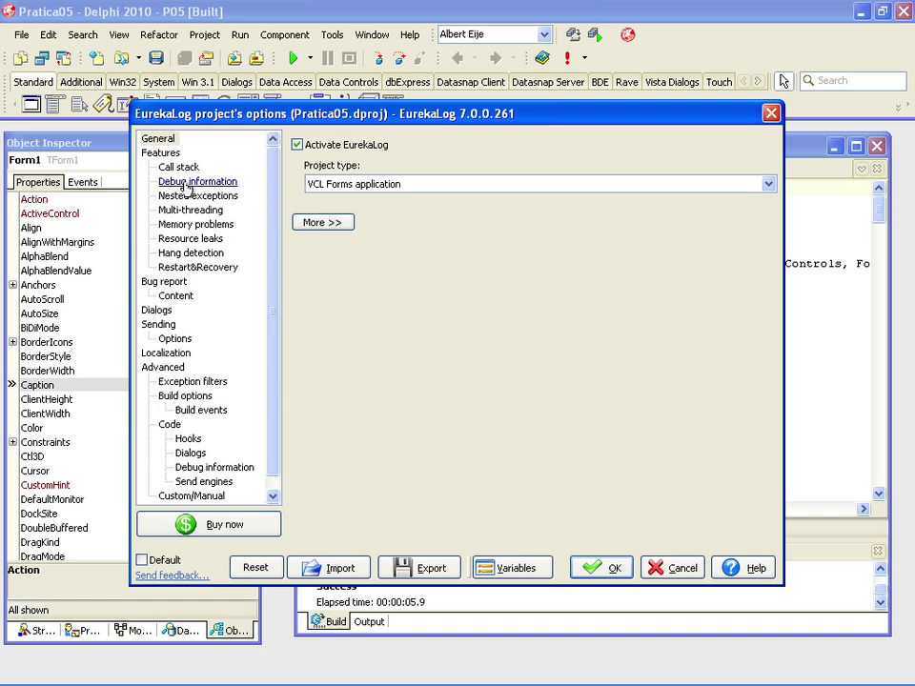
click(172, 227)
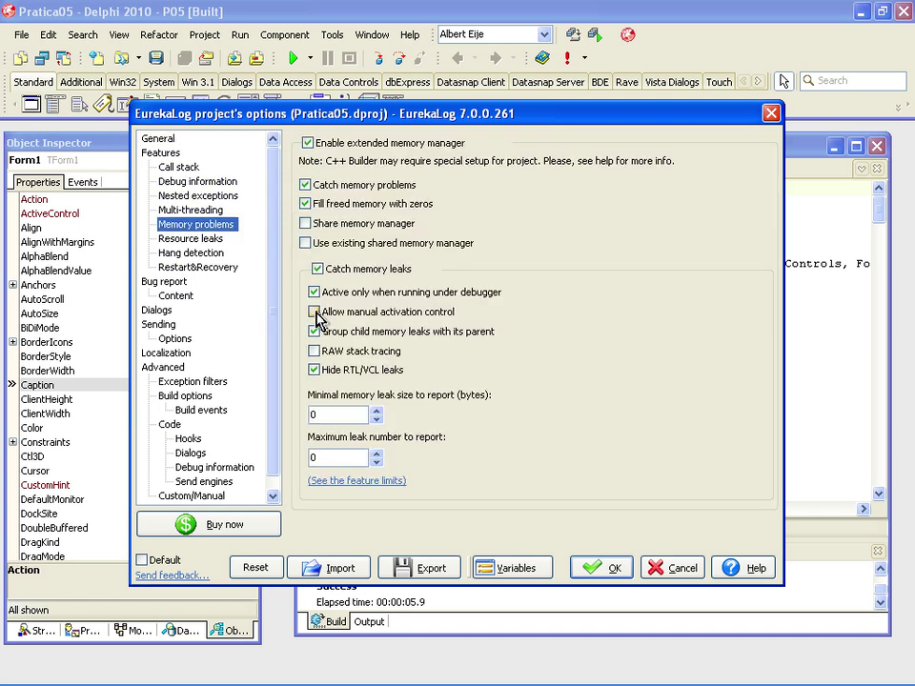
mouse_move(317, 318)
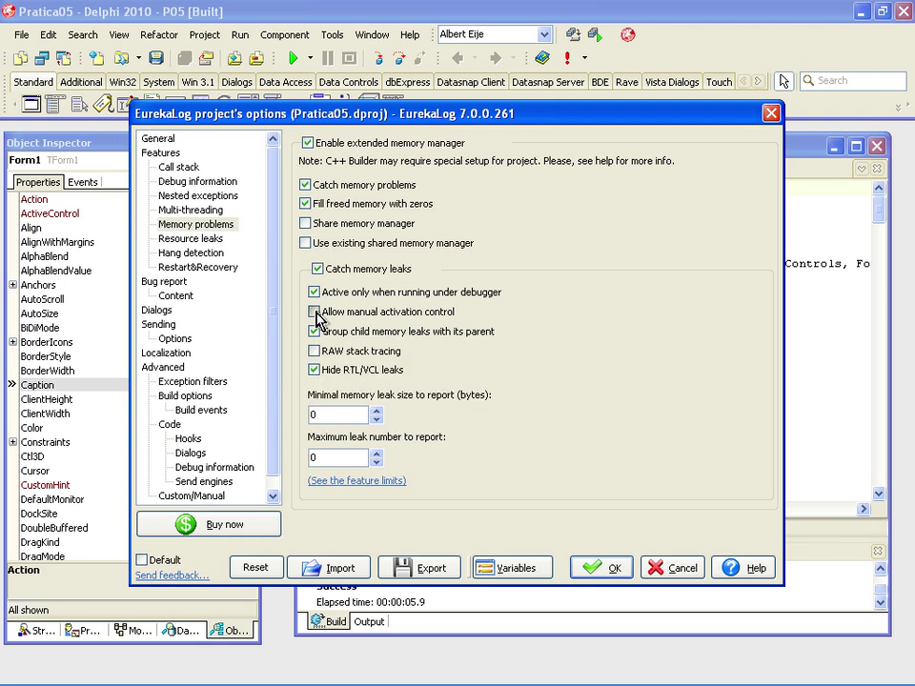
mouse_move(454, 322)
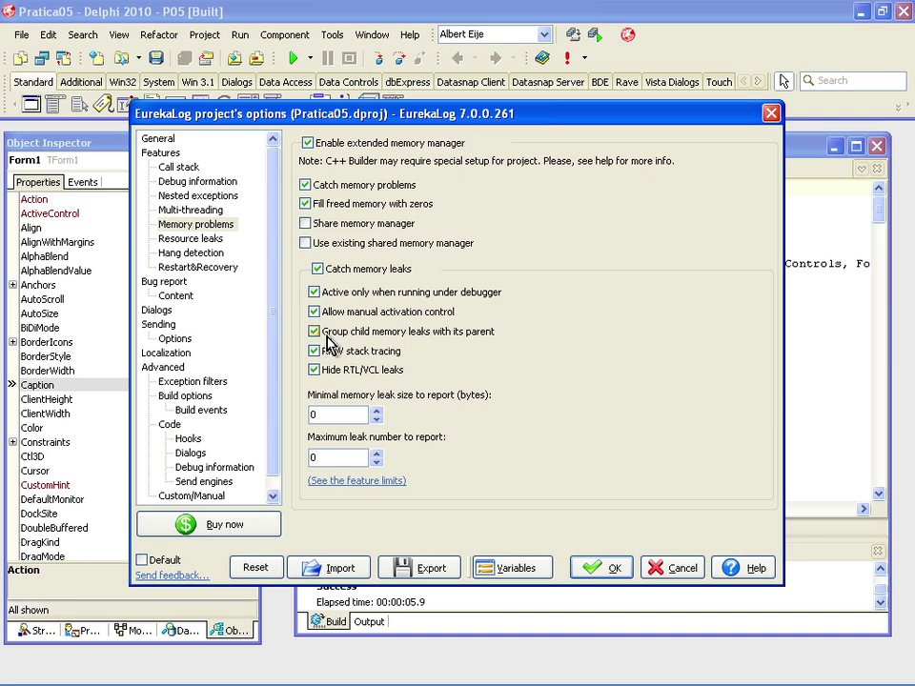
click(595, 569)
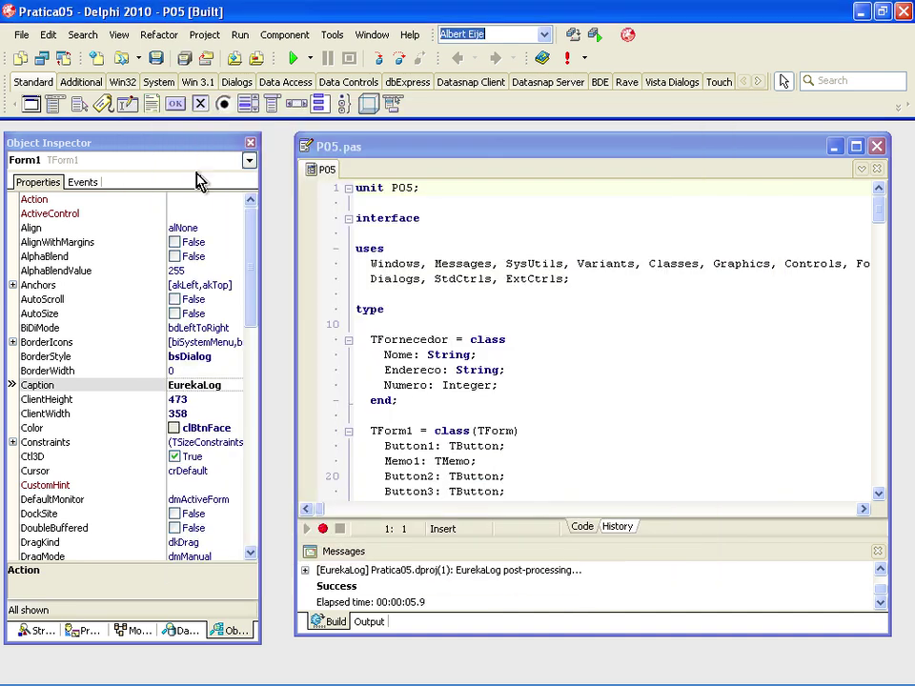
Step: Build Pratica05 with the changed EurekaLog options and run it
click(204, 34)
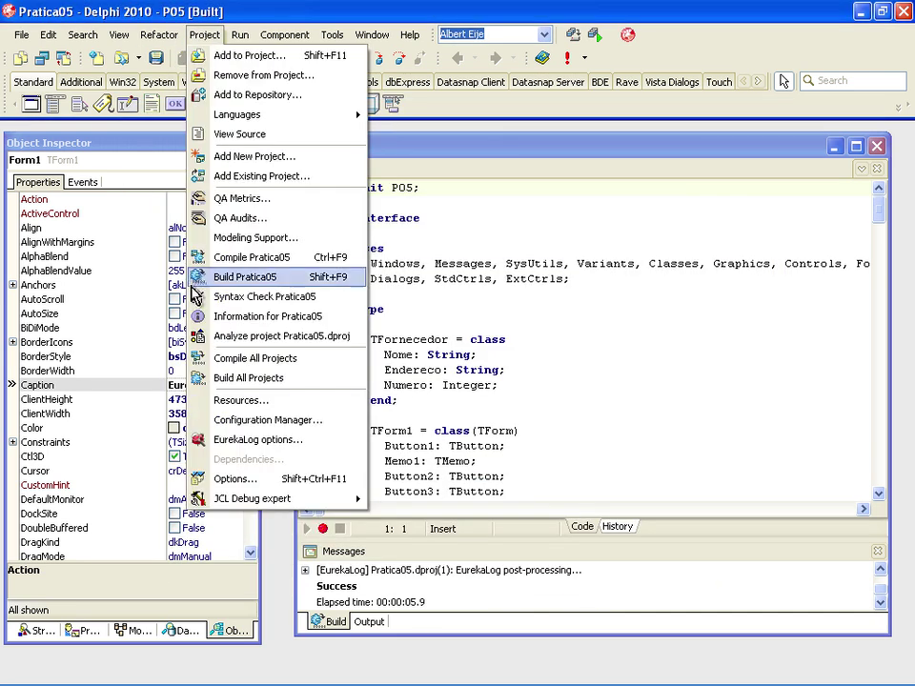
click(206, 273)
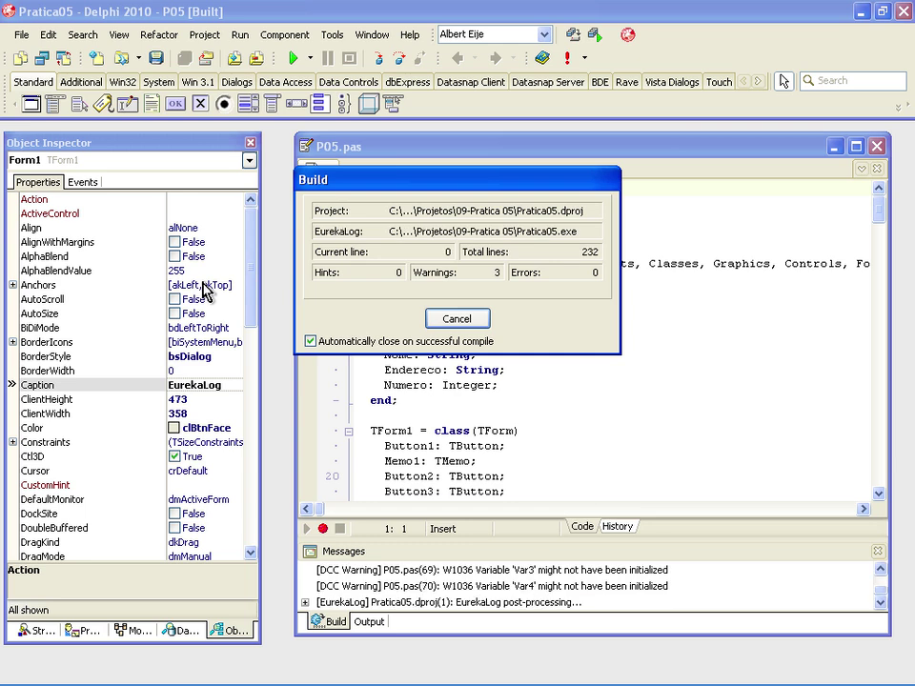
click(294, 59)
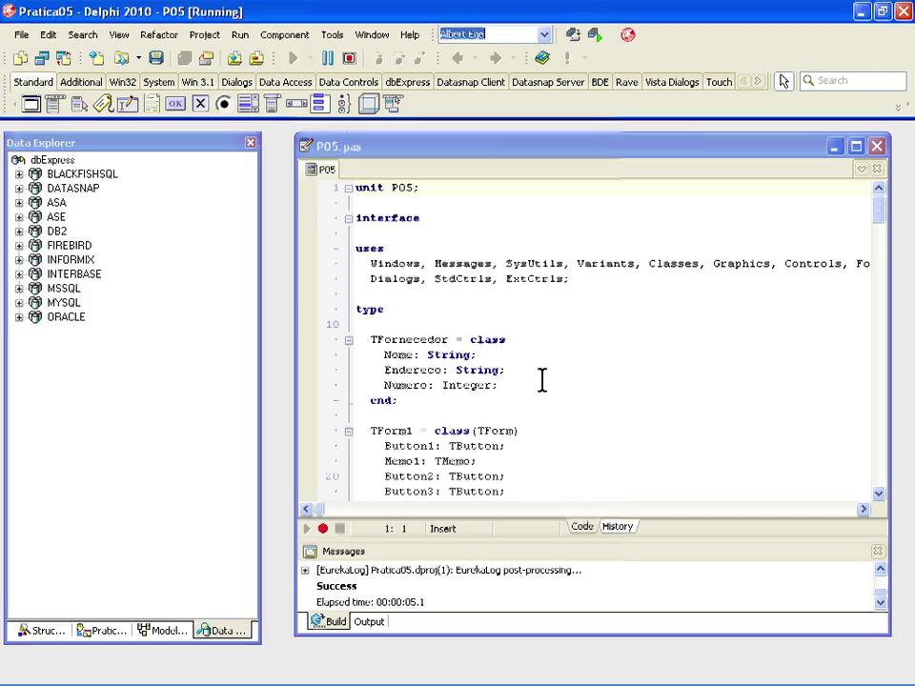
Step: Execute the Variáveis de Classe and StringList examples and close the form to trigger leak checking
click(530, 455)
click(523, 482)
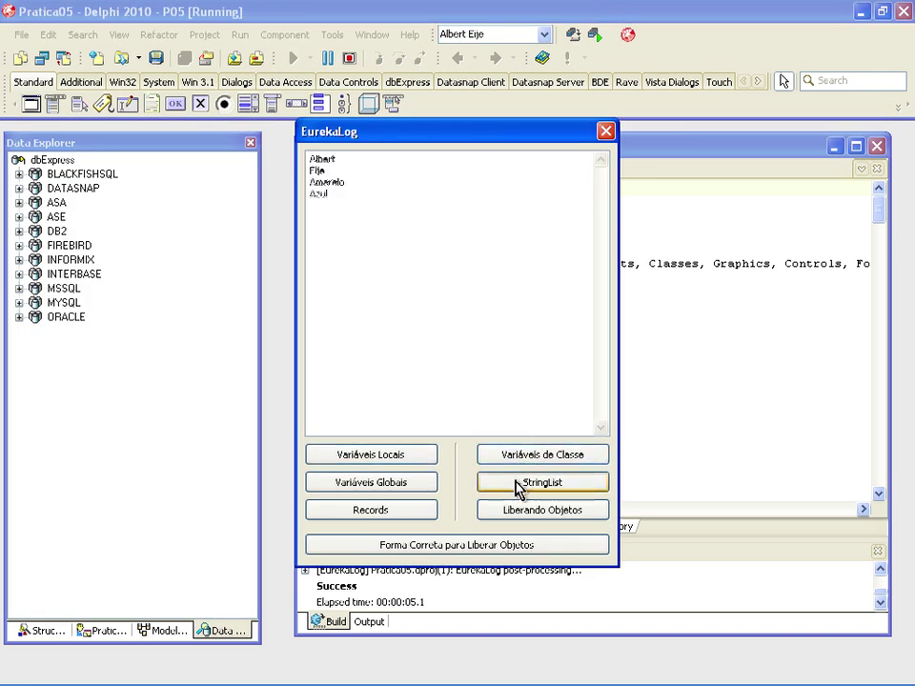
click(606, 132)
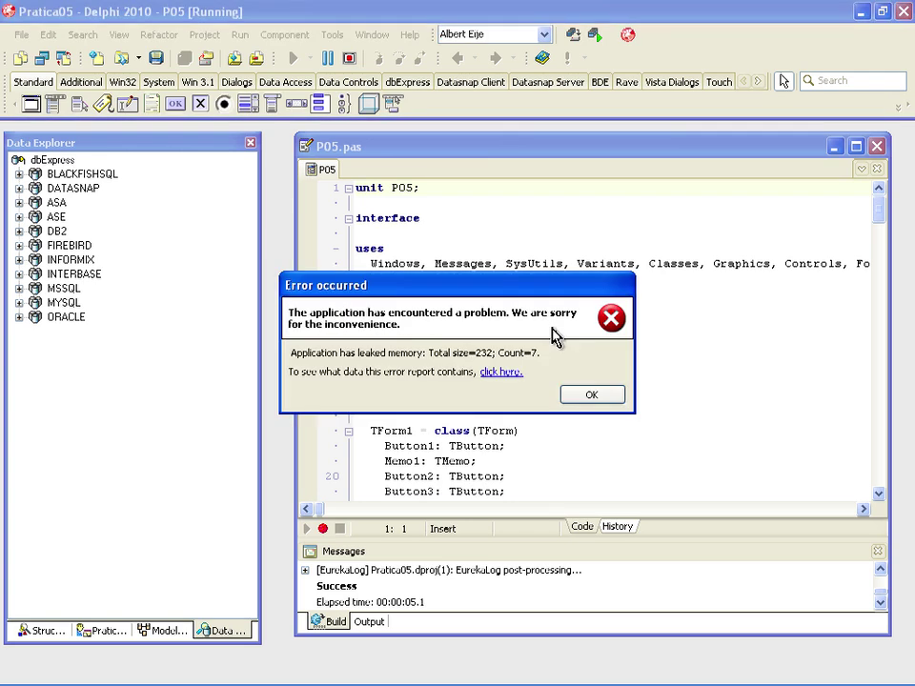
Step: Open the detailed error report and trace the TFornecedor leak to line 123 of Button4Click in the P05 source
click(506, 372)
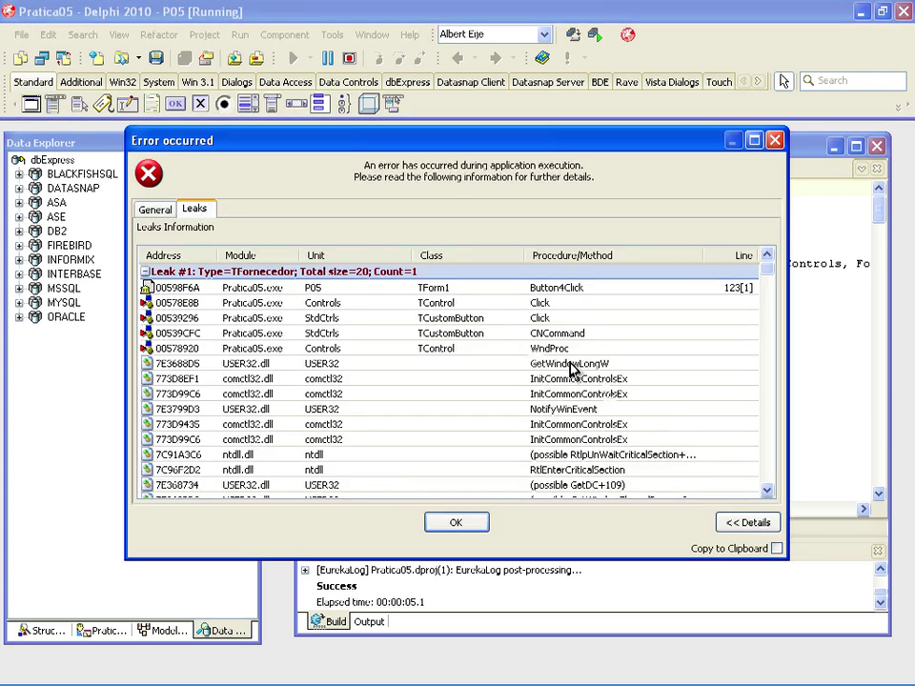
click(376, 292)
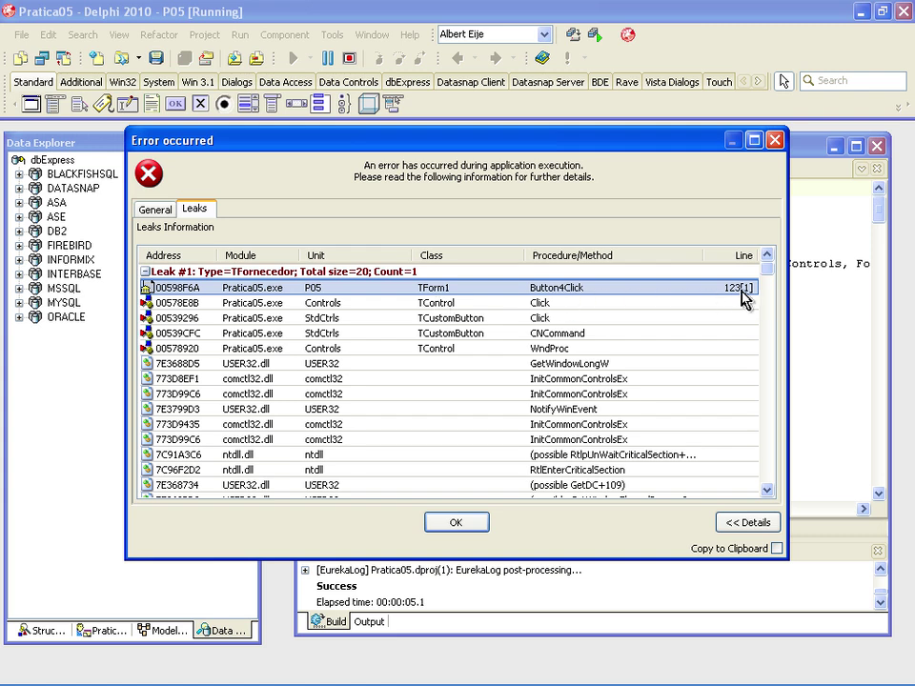
double_click(568, 290)
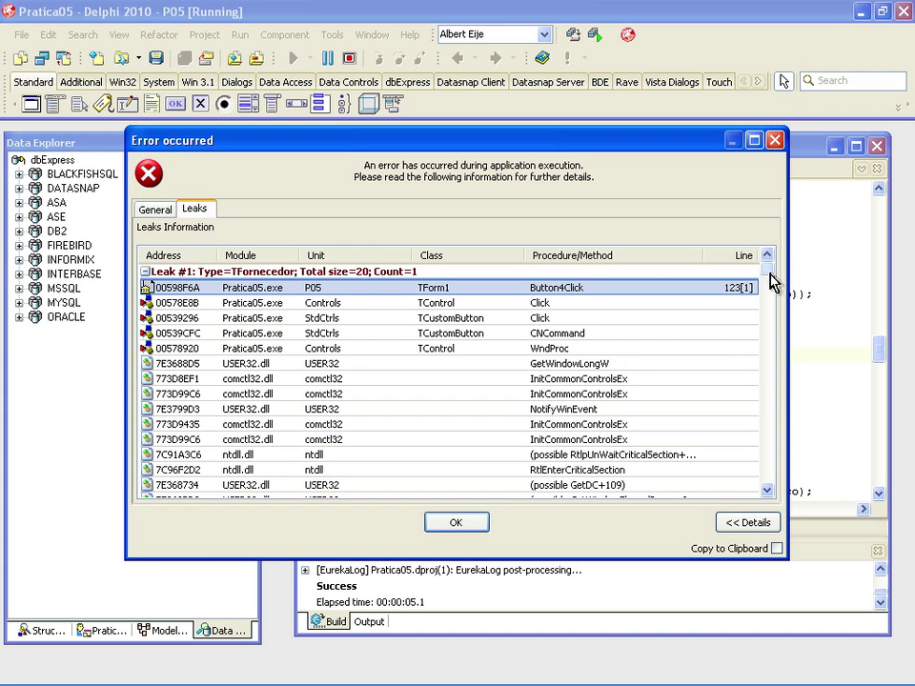
Step: Trace the second and third leaks to lines 125 and 126 of Button4Click in P05, collapsing the leak groups already checked
click(144, 273)
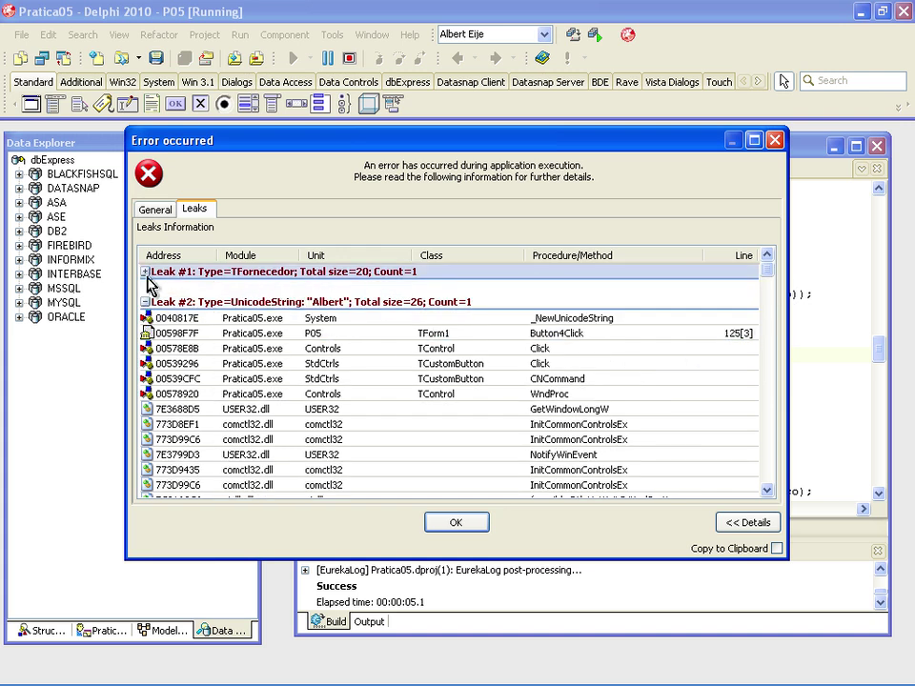
double_click(595, 334)
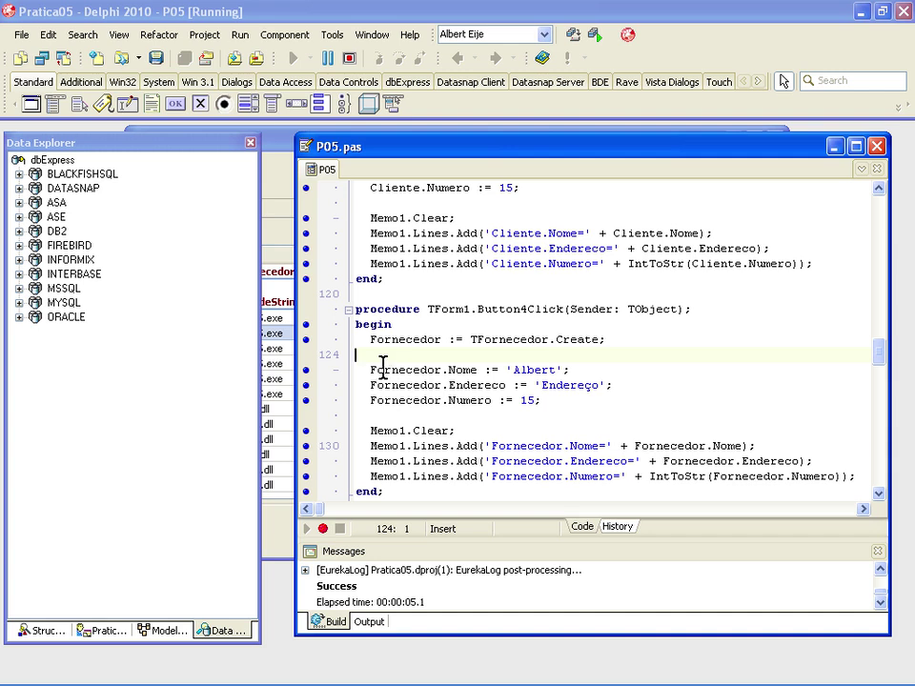
click(282, 259)
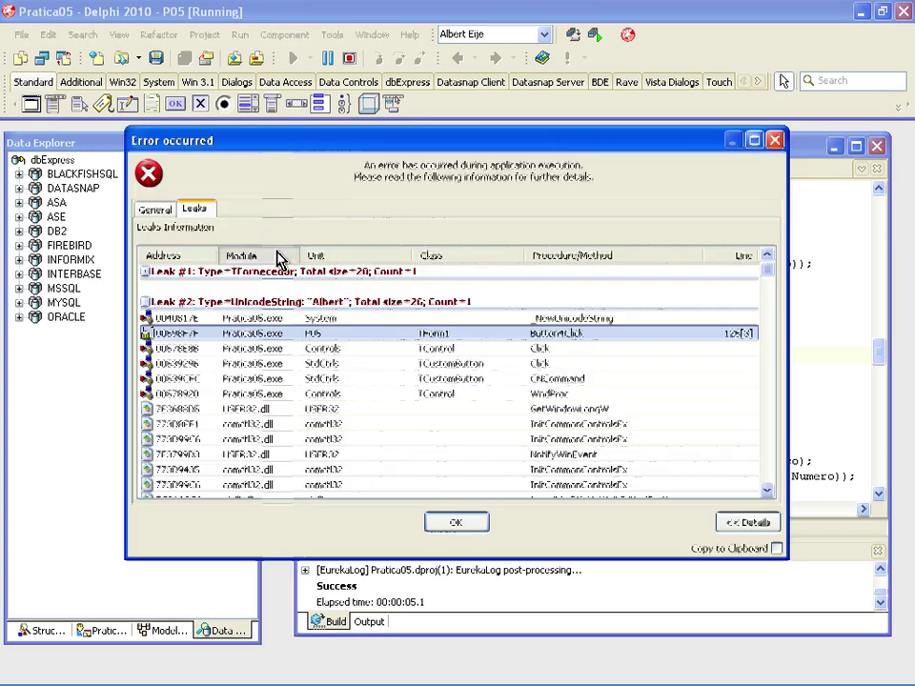
click(146, 302)
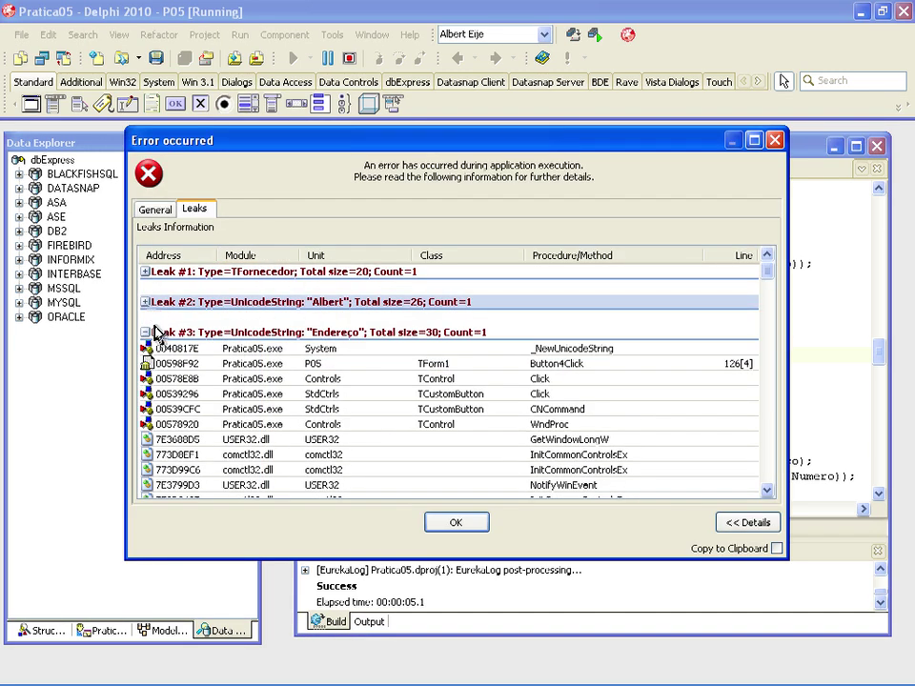
double_click(700, 368)
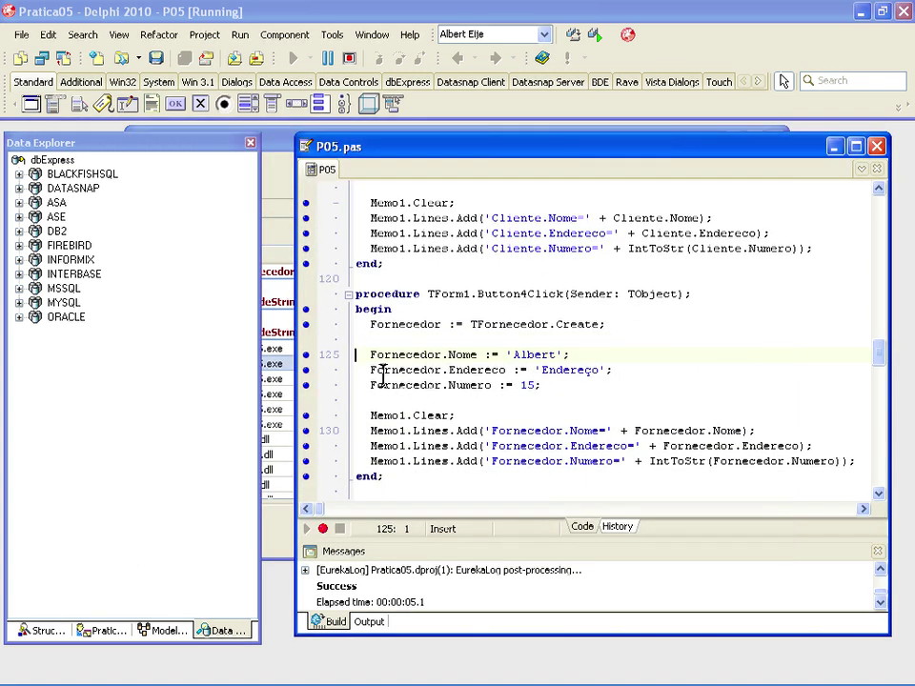
click(281, 269)
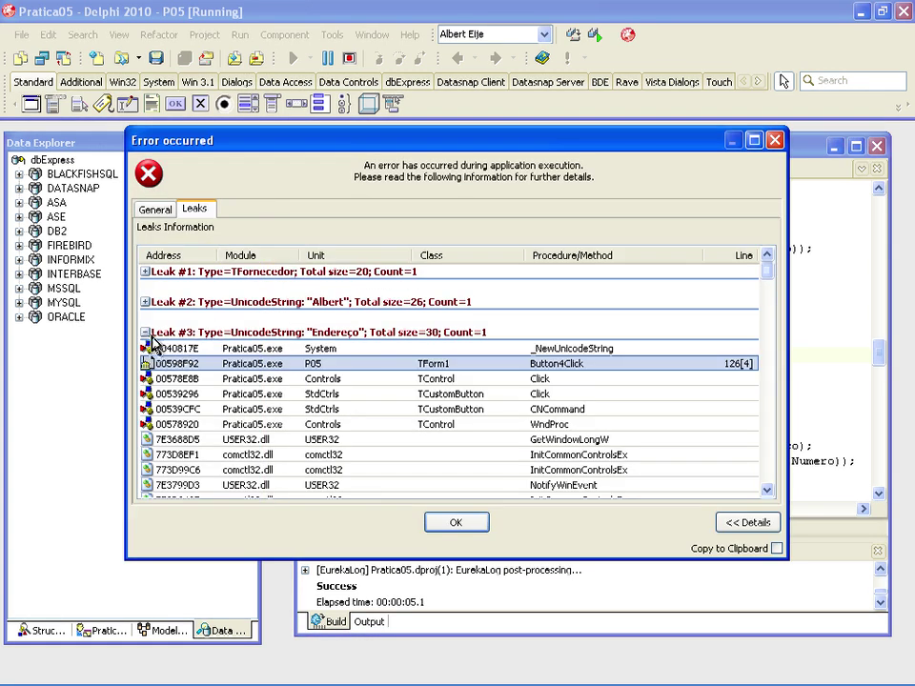
Step: Collapse Leak #3 and trace the TStringList leak to line 140 of Button5Click in the P05 source, returning to the report
click(202, 334)
scroll(452, 392, down, 1)
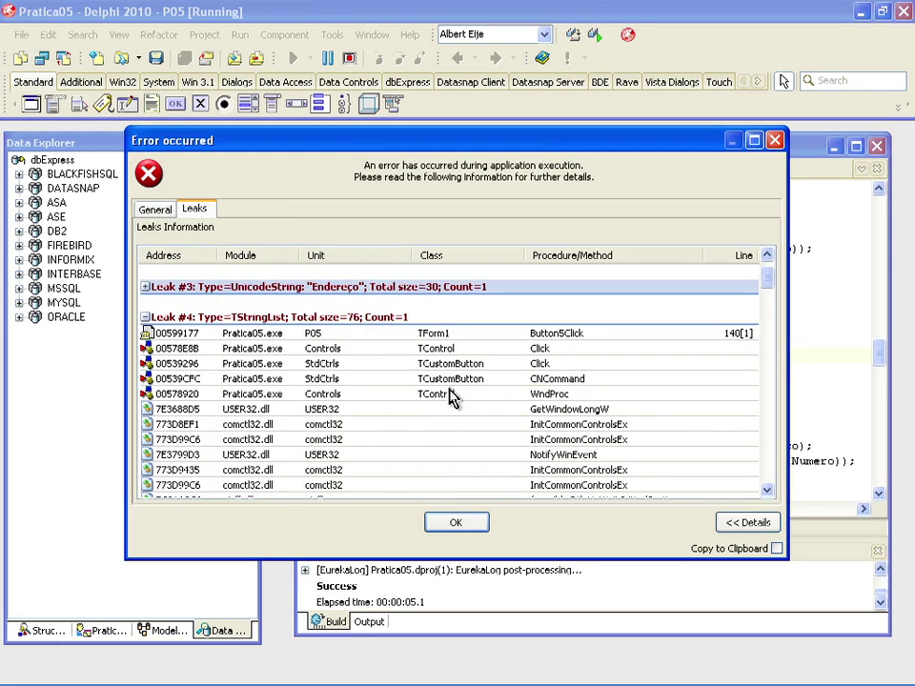
click(280, 337)
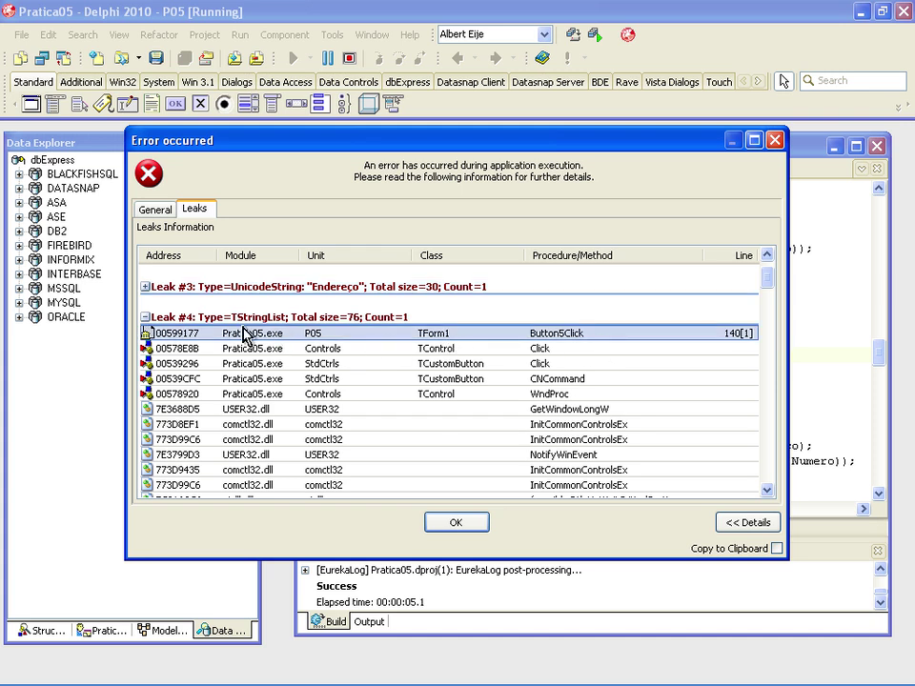
double_click(702, 341)
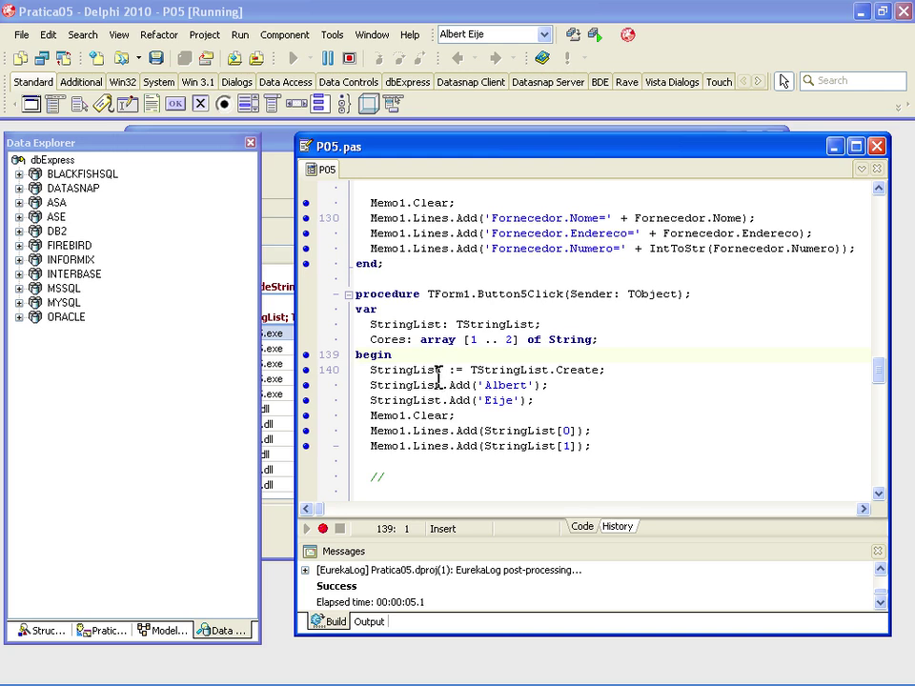
click(282, 275)
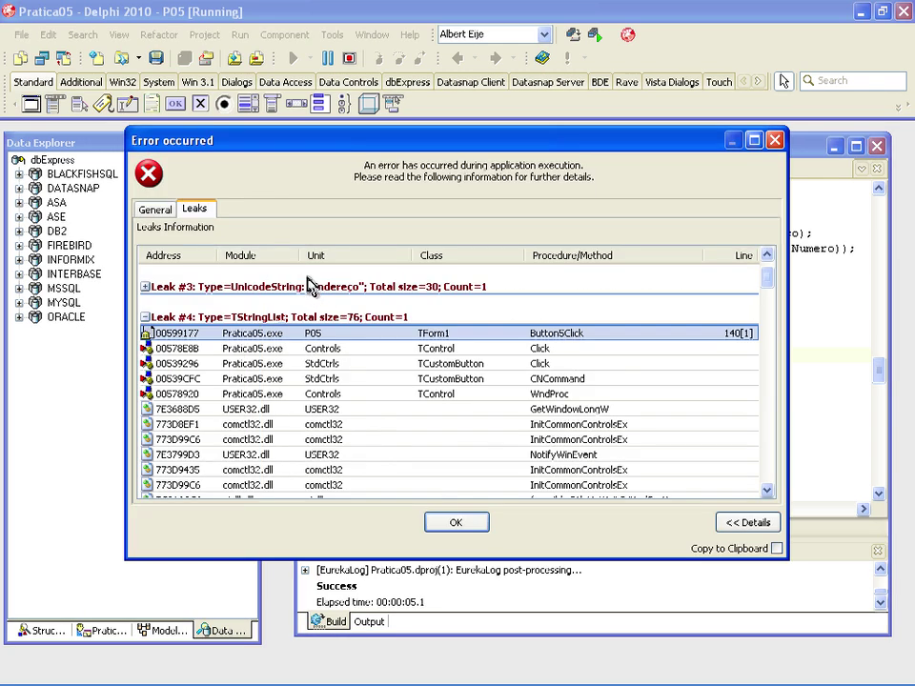
Step: Collapse Leak #4, trace the fifth leak to line 141 of Button5Click in P05, and dismiss the error report
click(142, 319)
click(144, 319)
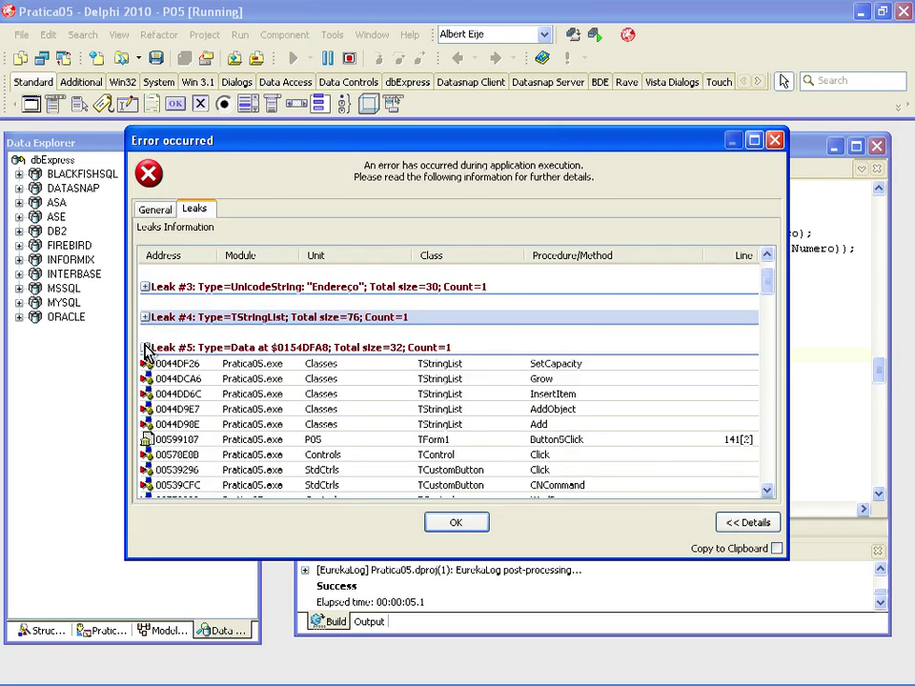
double_click(200, 442)
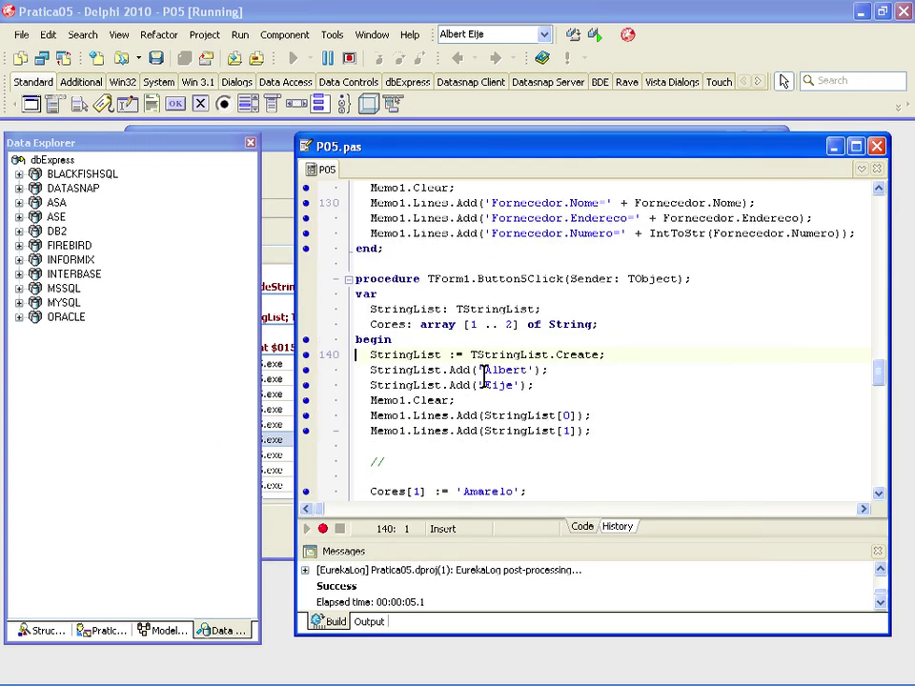
click(286, 255)
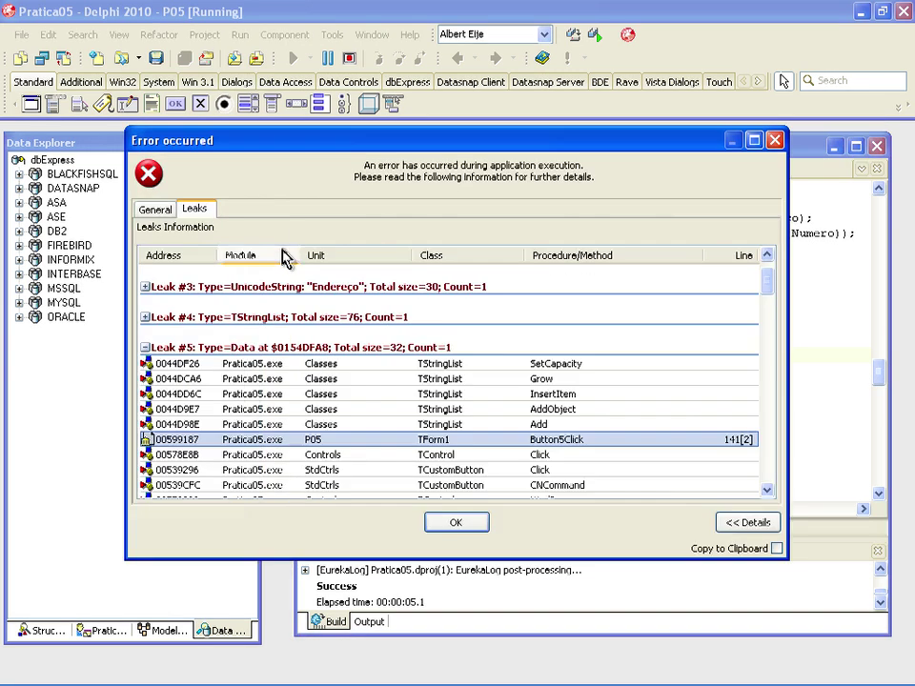
click(461, 522)
Step: Disable "Allow manual activation control" in the project's EurekaLog memory problems options and apply the change
click(203, 34)
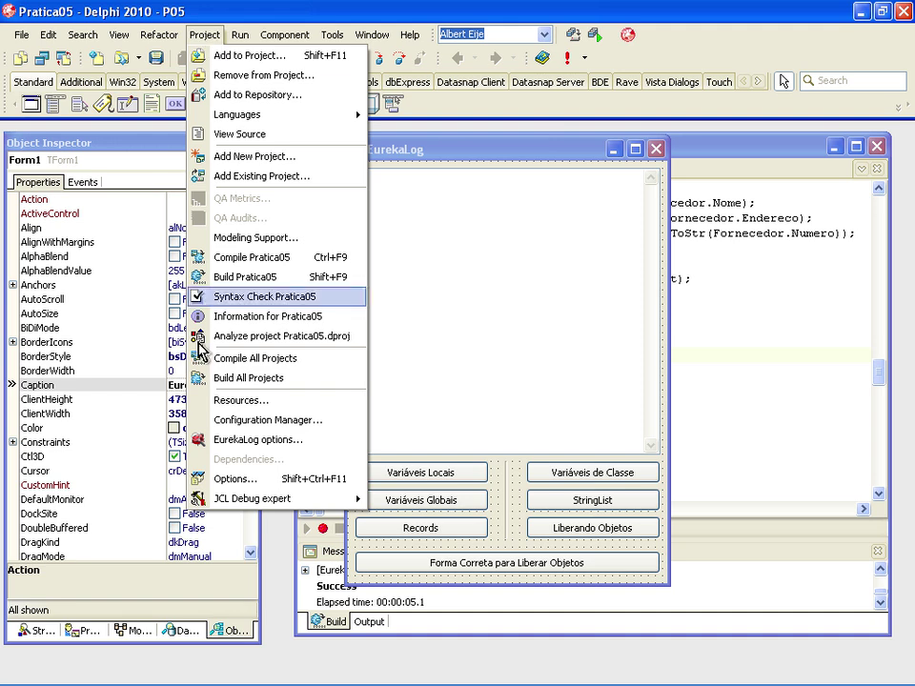
click(202, 440)
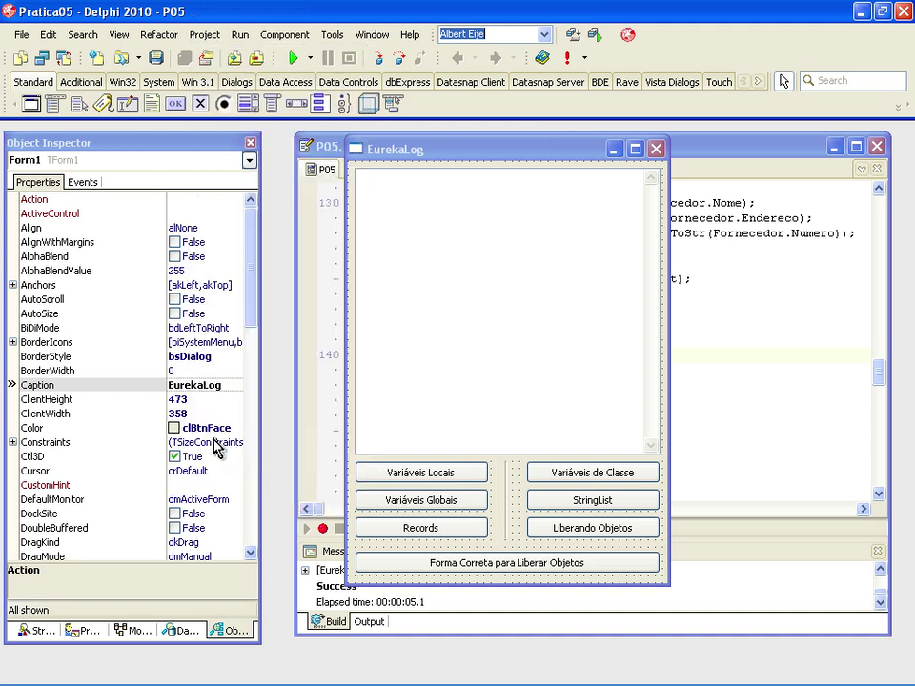
click(211, 225)
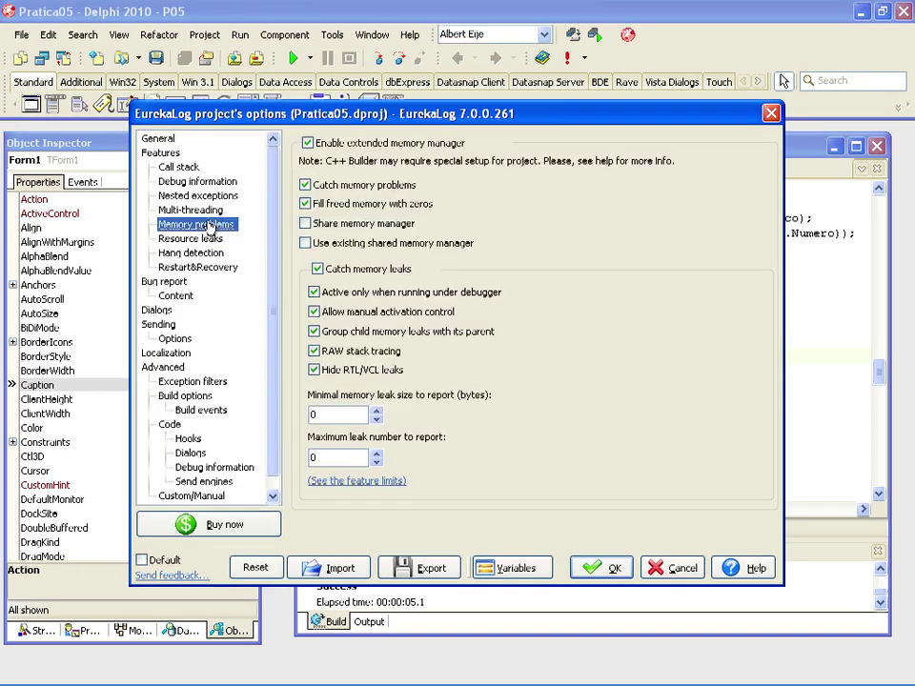
click(314, 312)
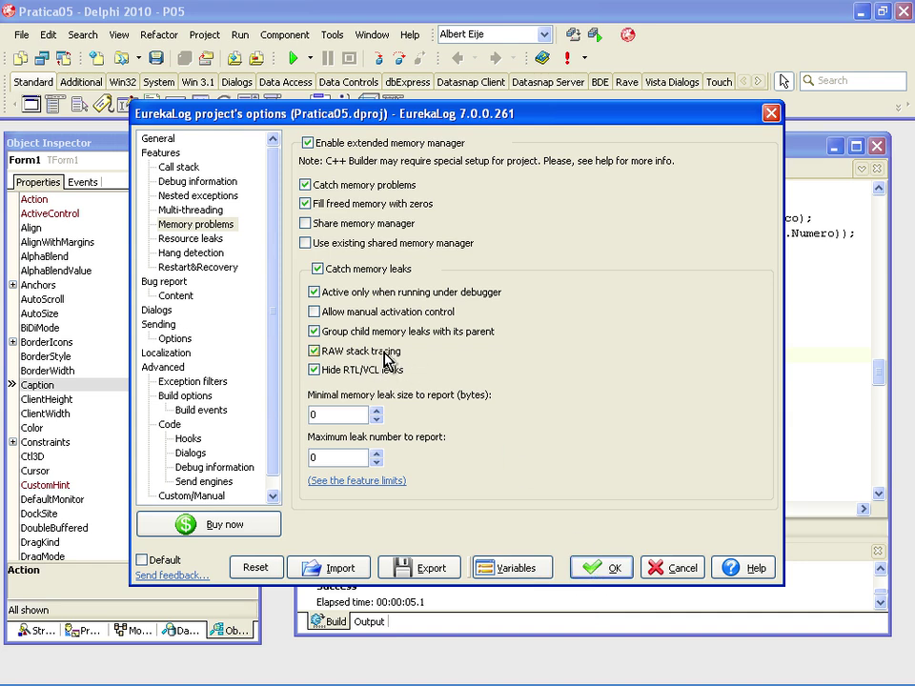
click(601, 568)
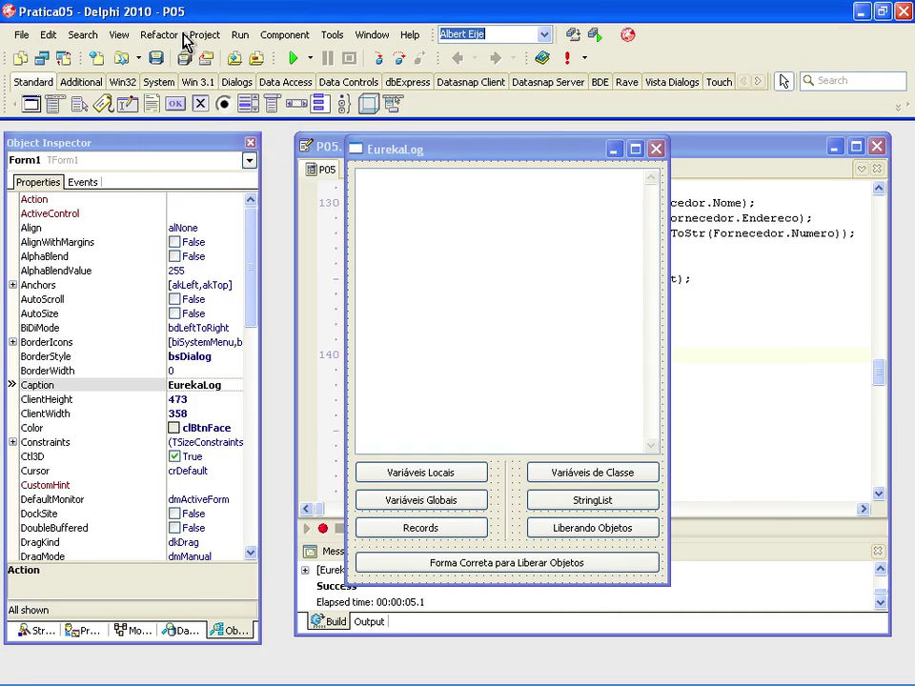
Step: Build and run Pratica05, execute the StringList example, and close the form to open the detailed leak report
click(199, 34)
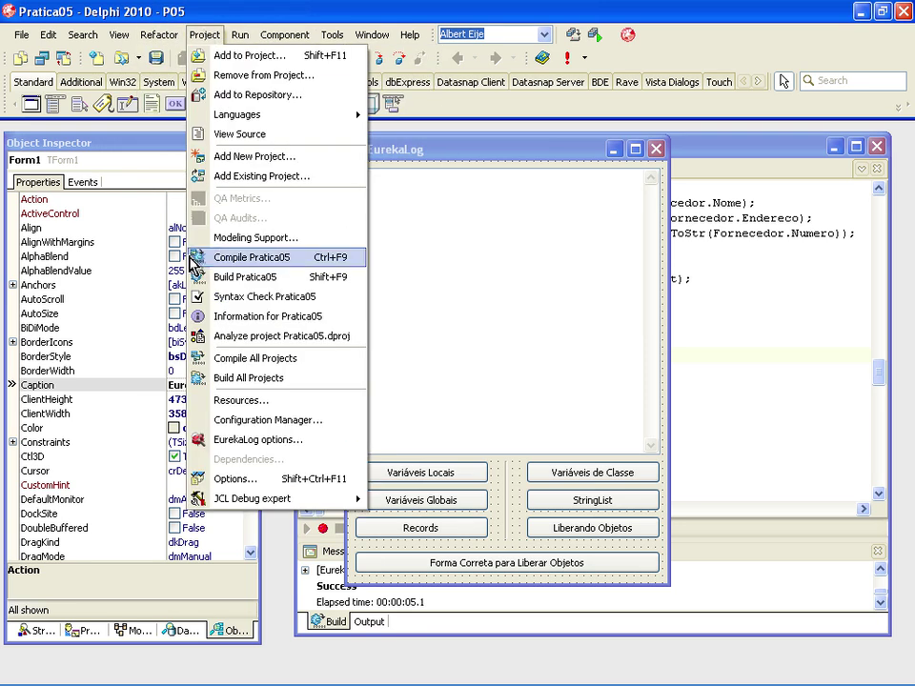
click(244, 276)
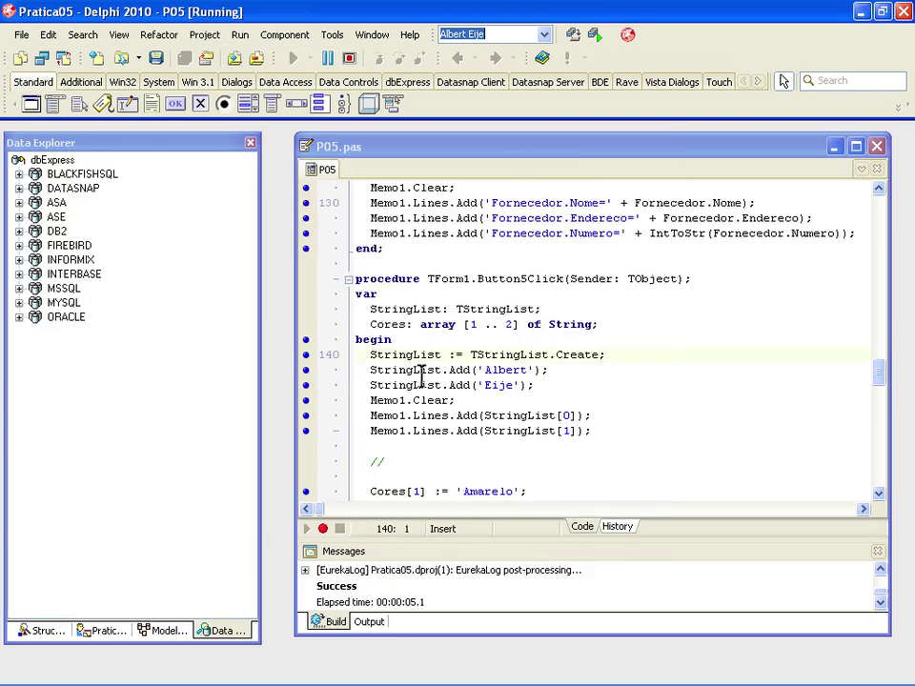
click(505, 483)
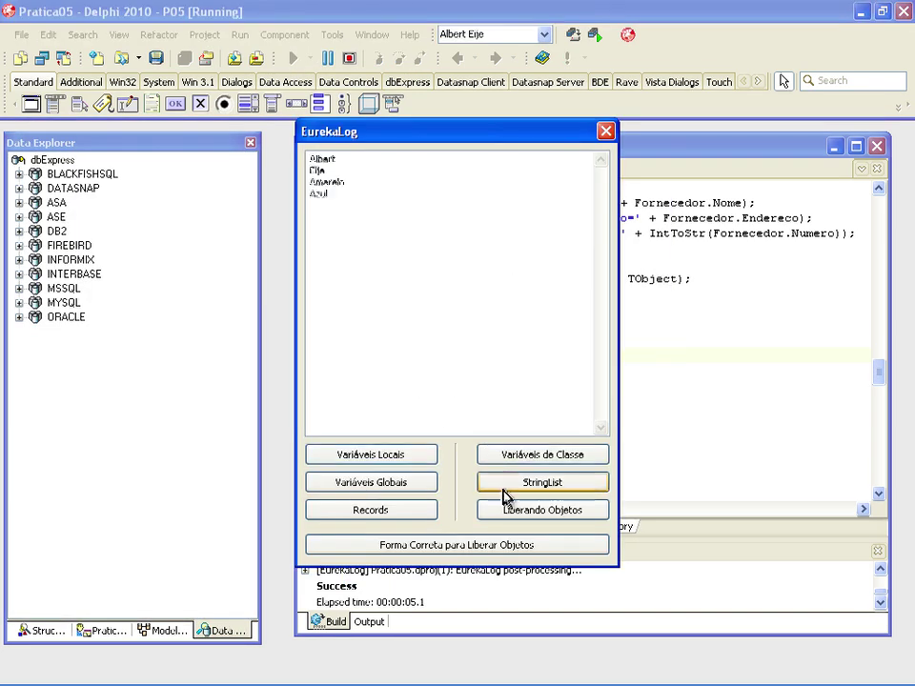
click(605, 130)
click(500, 372)
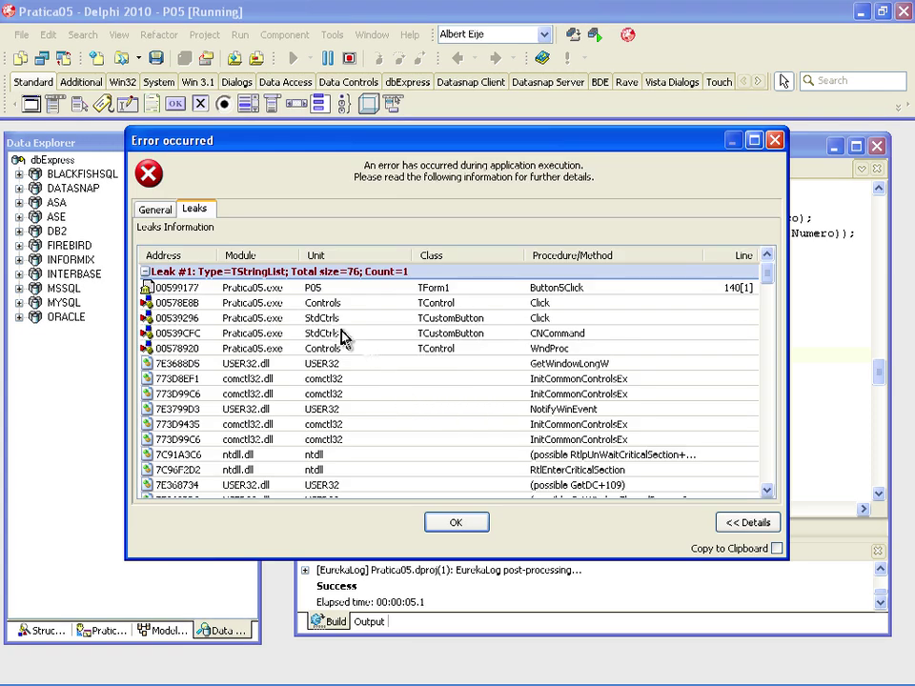
Step: Trace the report's TStringList leak to line 140 of Button5Click in P05, and dismiss the error report
click(349, 289)
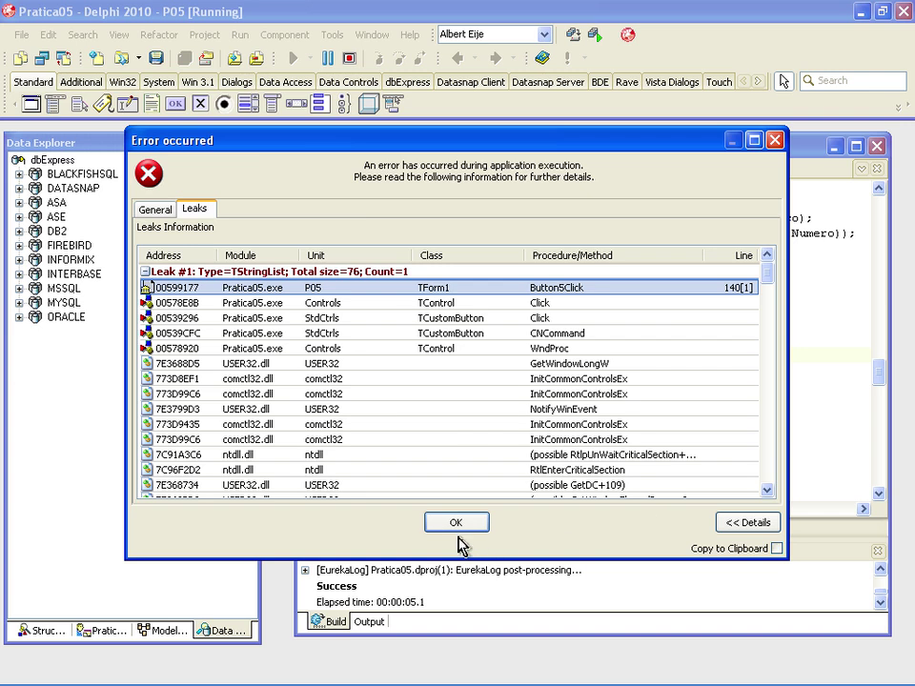
double_click(427, 289)
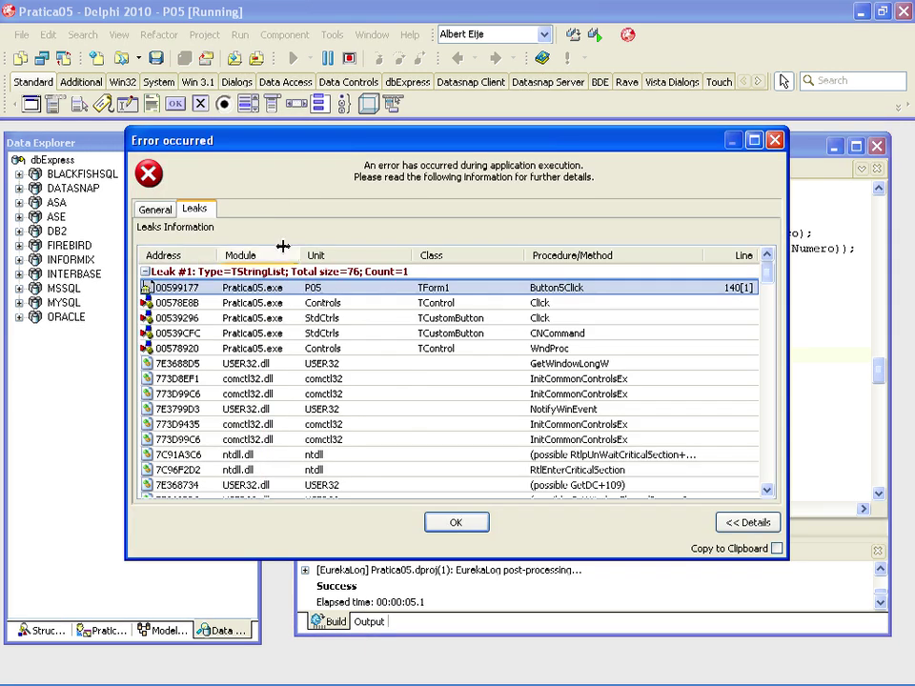
click(445, 520)
Step: Review the project's EurekaLog memory problems options, including leak detection under the debugger only, and close them
click(196, 40)
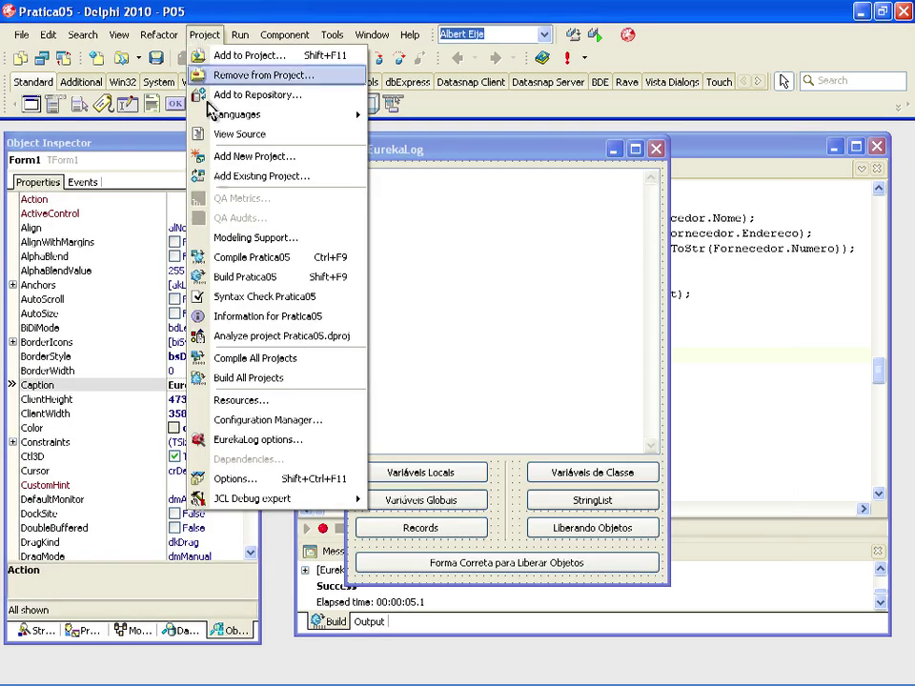
click(272, 437)
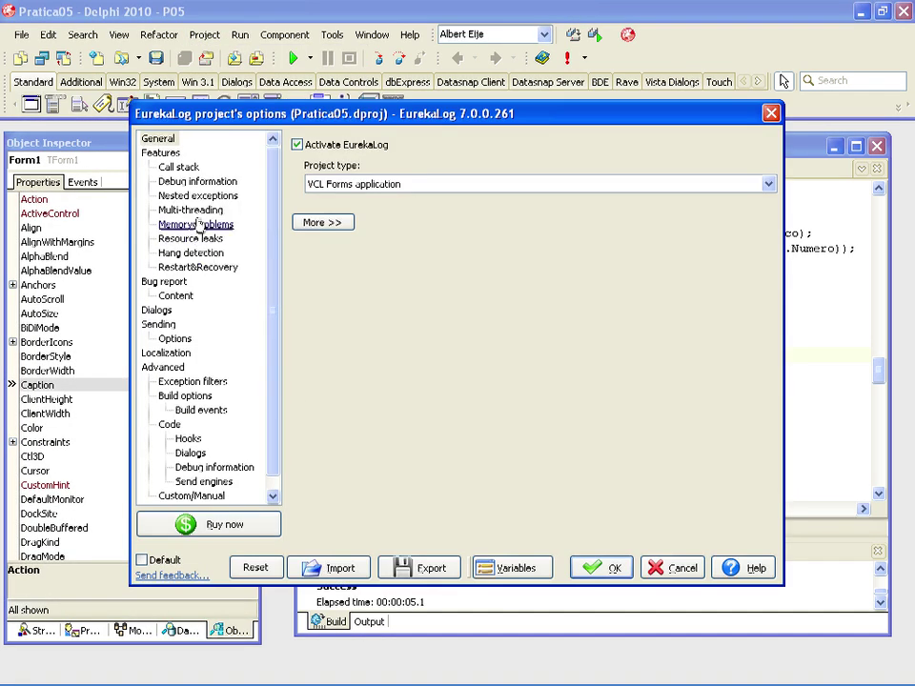
click(188, 226)
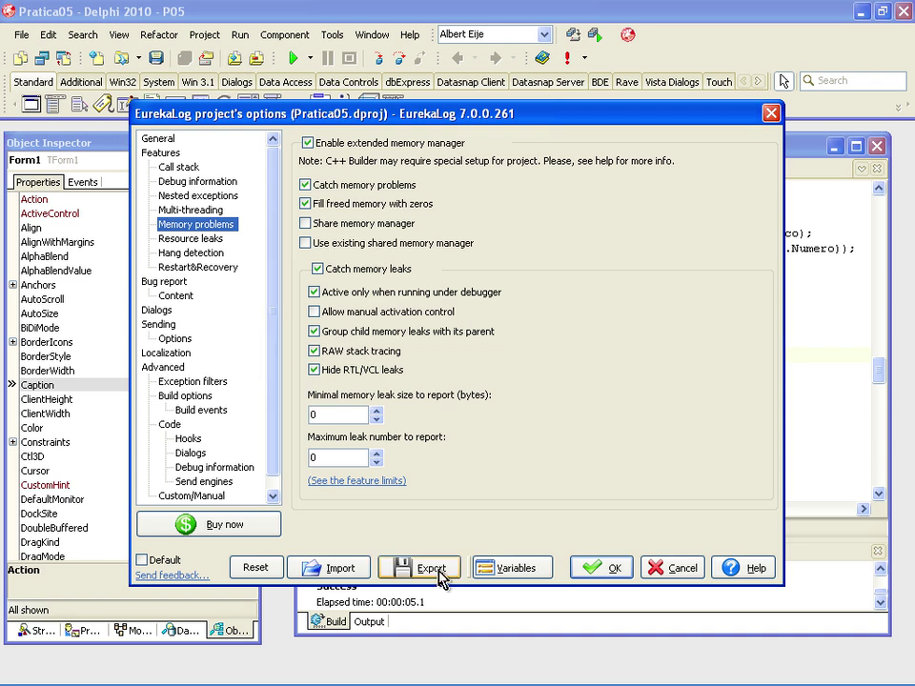
click(593, 572)
Step: Switch to the 09-Pratica 05 folder in Windows Explorer, maximize its window, and list the files in details view
key(alt+Tab)
key(alt+Tab)
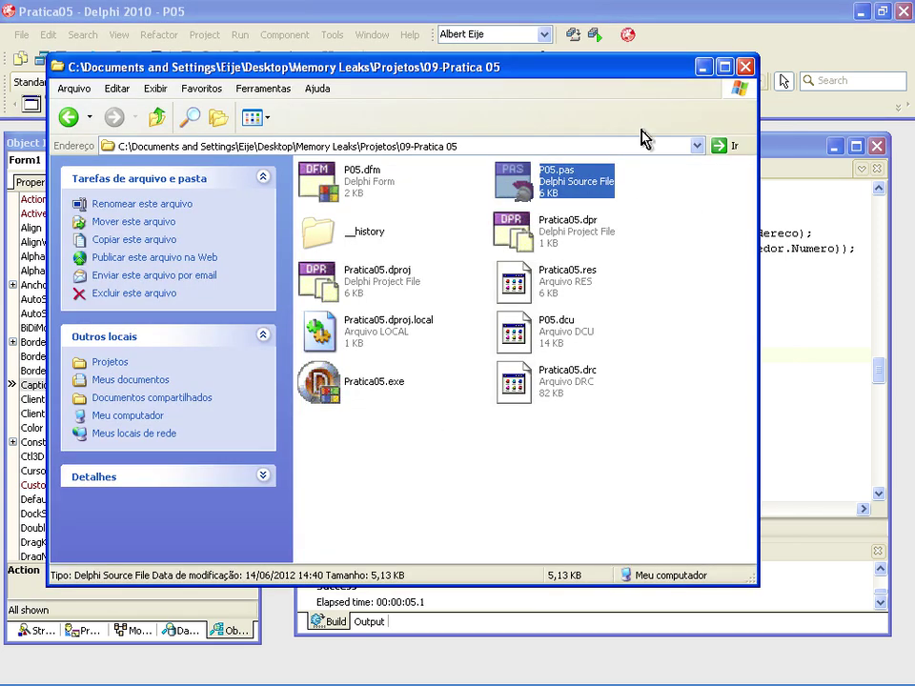
click(723, 66)
click(204, 62)
click(212, 147)
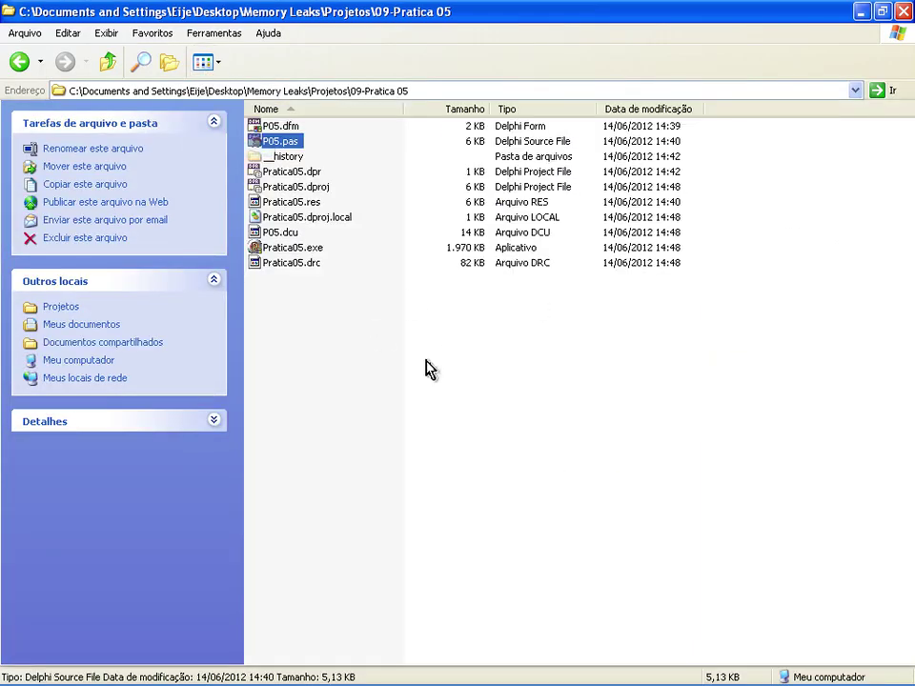
click(372, 307)
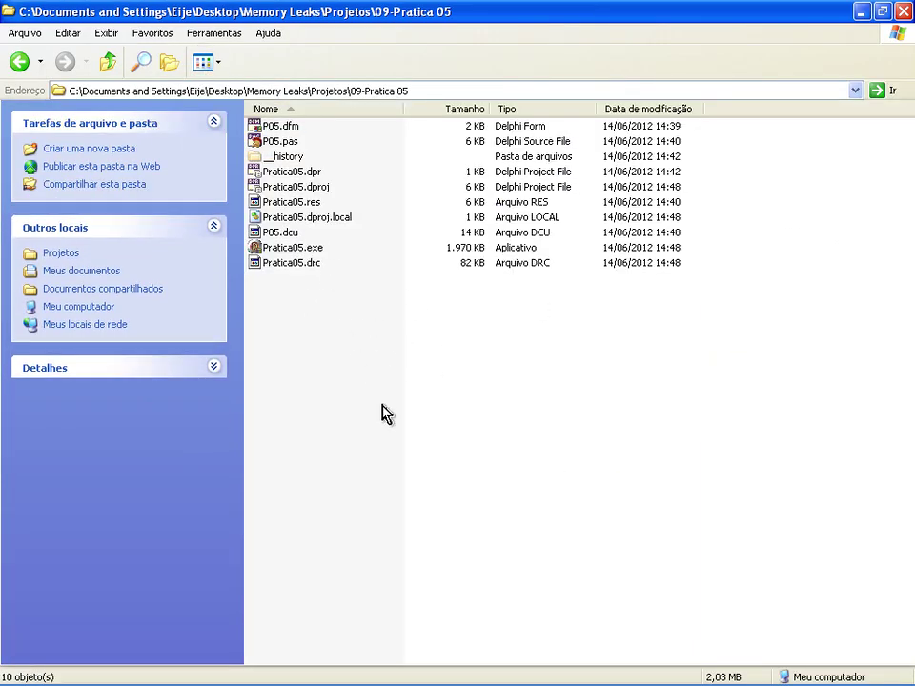
Step: Launch Pratica05.exe outside the debugger to test the Variáveis de Classe and StringList examples, closing the form after each run
double_click(303, 248)
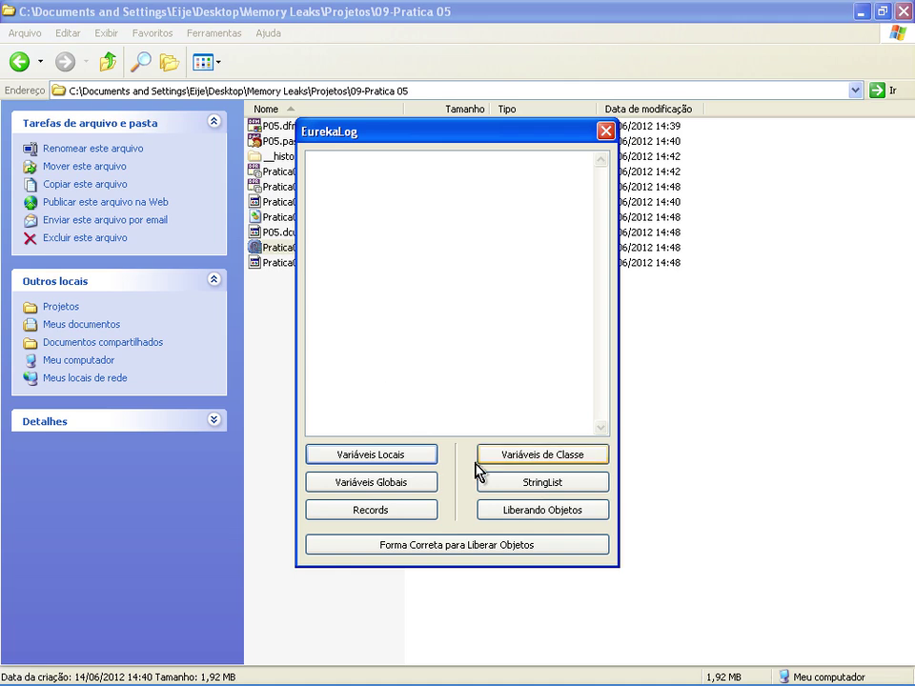
click(515, 460)
click(605, 133)
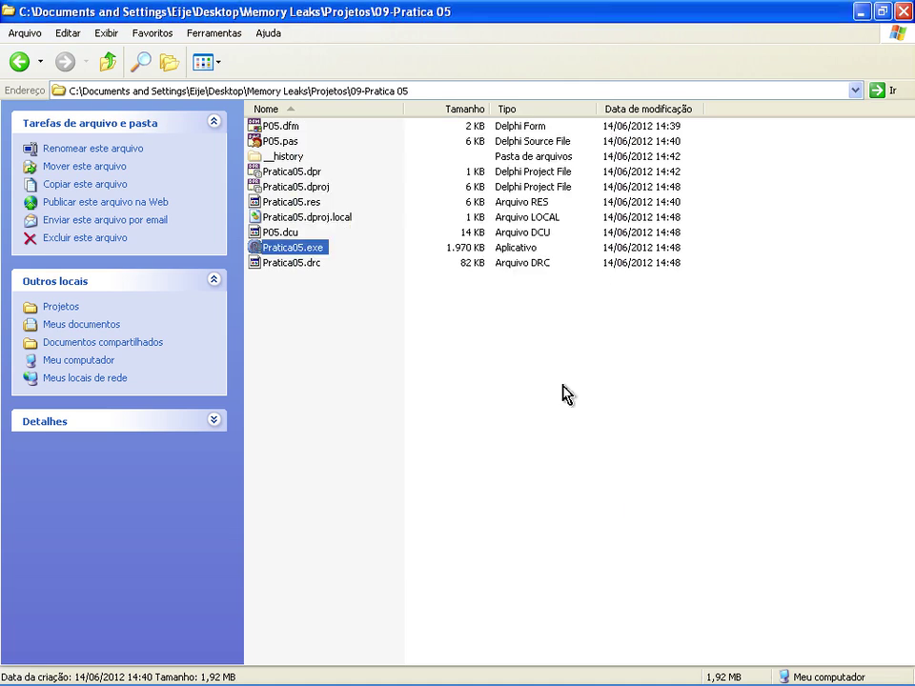
double_click(276, 248)
click(565, 483)
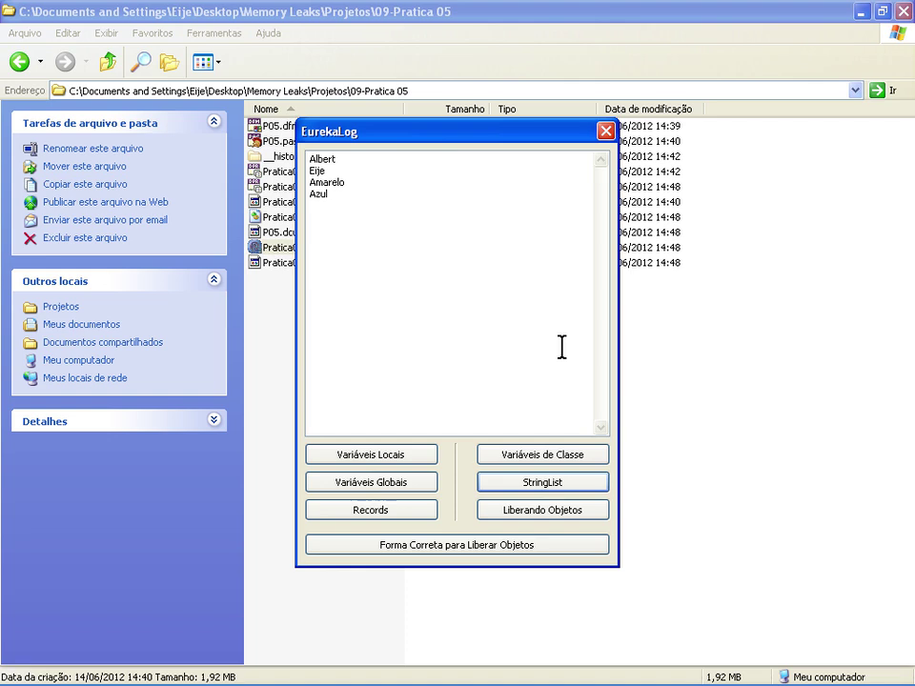
click(605, 132)
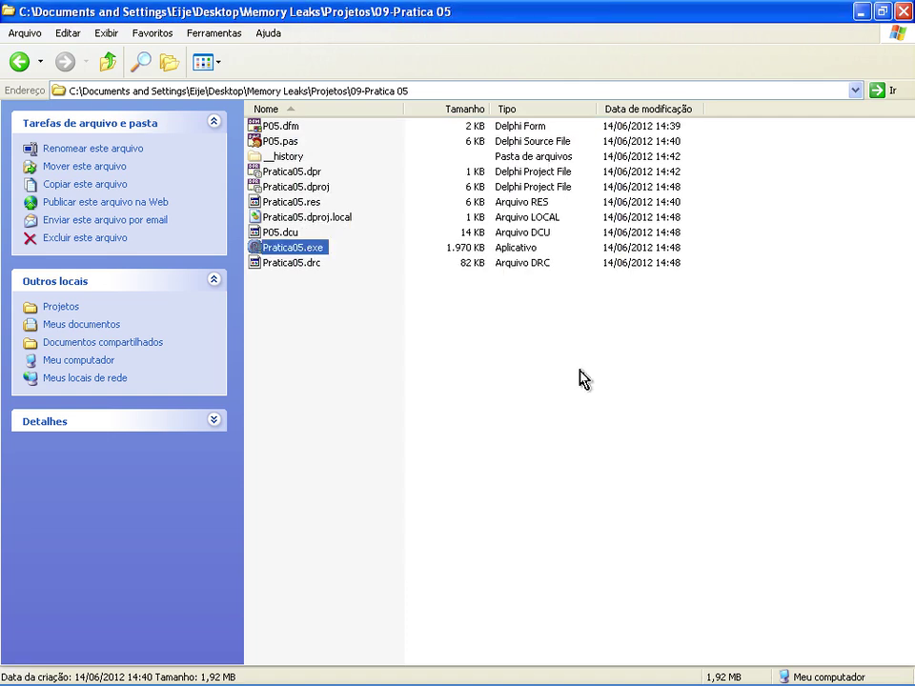
double_click(270, 249)
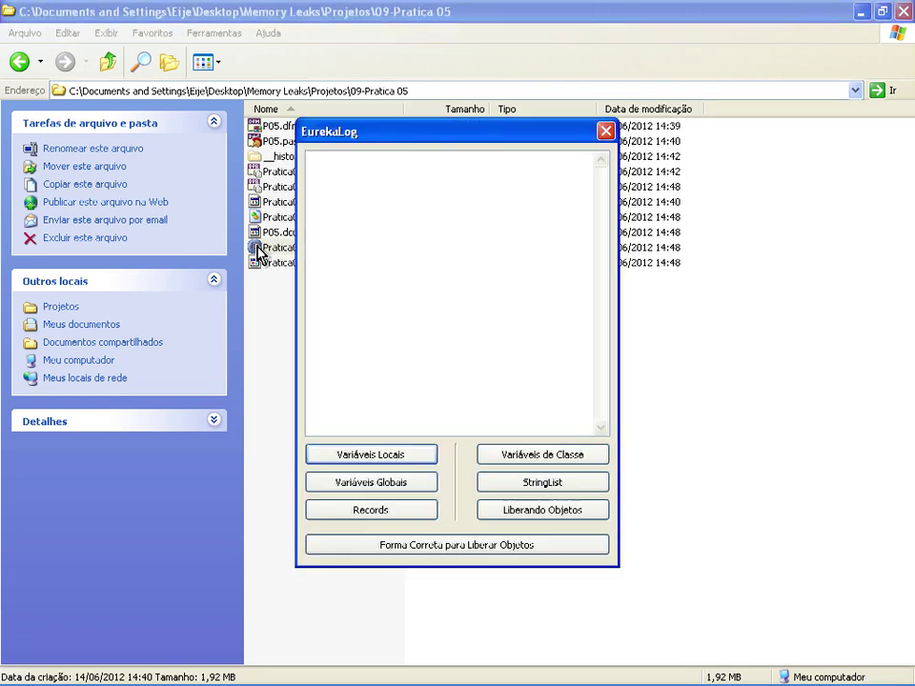
click(604, 130)
Step: Switch back to Delphi and set the EurekaLog bug report location to the 09-Pratica 05 folder under Memory Leaks\Projetos
key(alt+Tab)
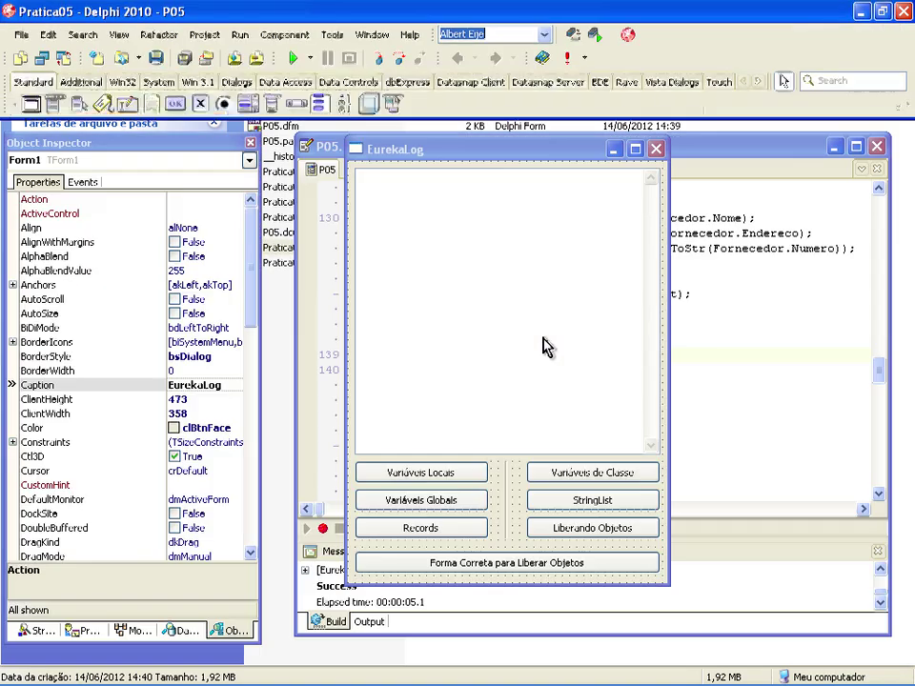
click(159, 34)
mouse_move(204, 35)
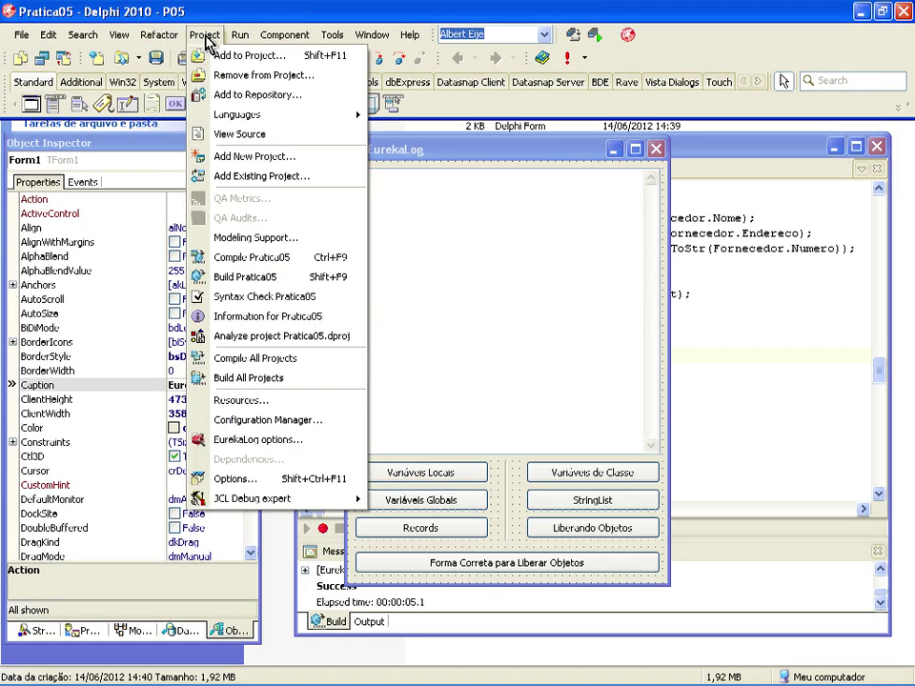
click(246, 443)
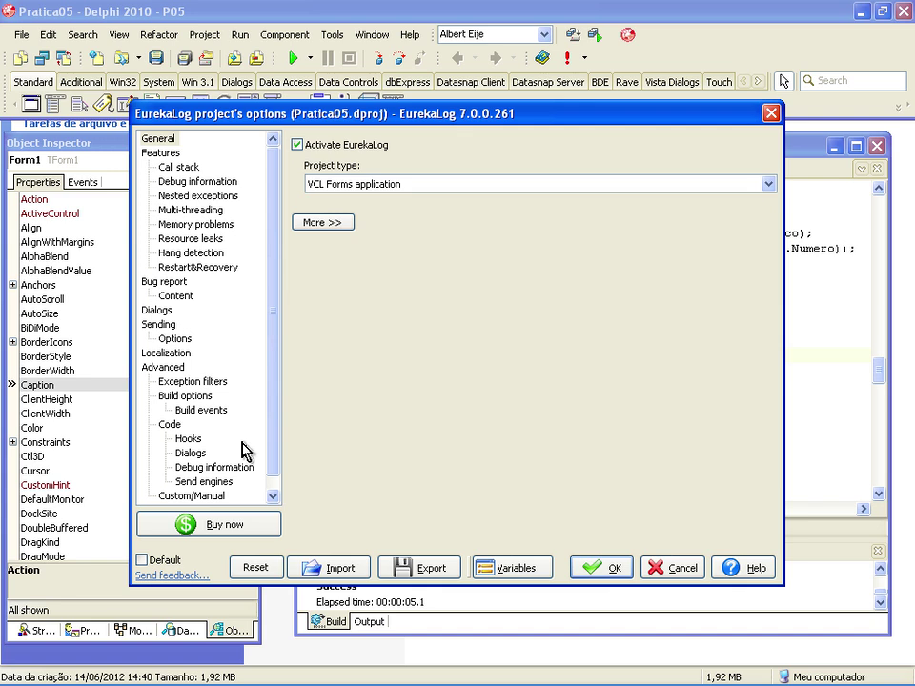
click(172, 283)
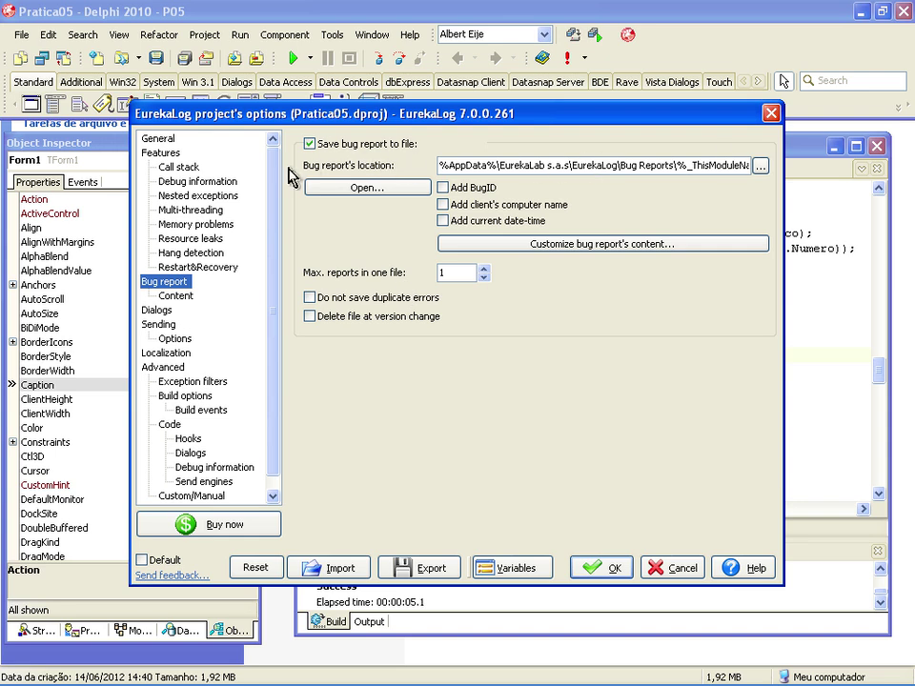
click(760, 167)
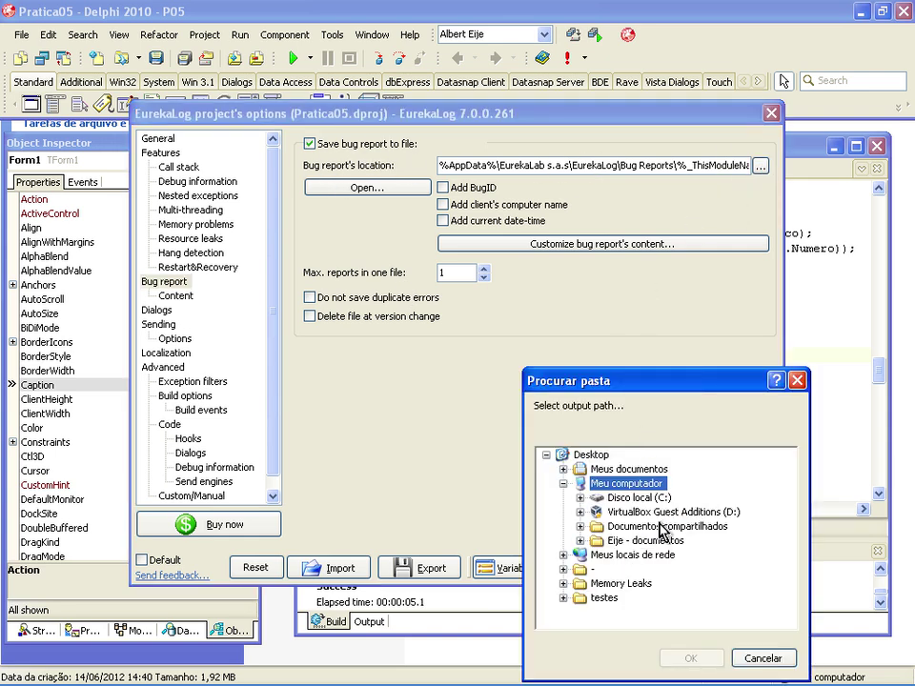
drag(630, 385, 575, 235)
click(507, 434)
click(527, 447)
click(542, 464)
click(636, 509)
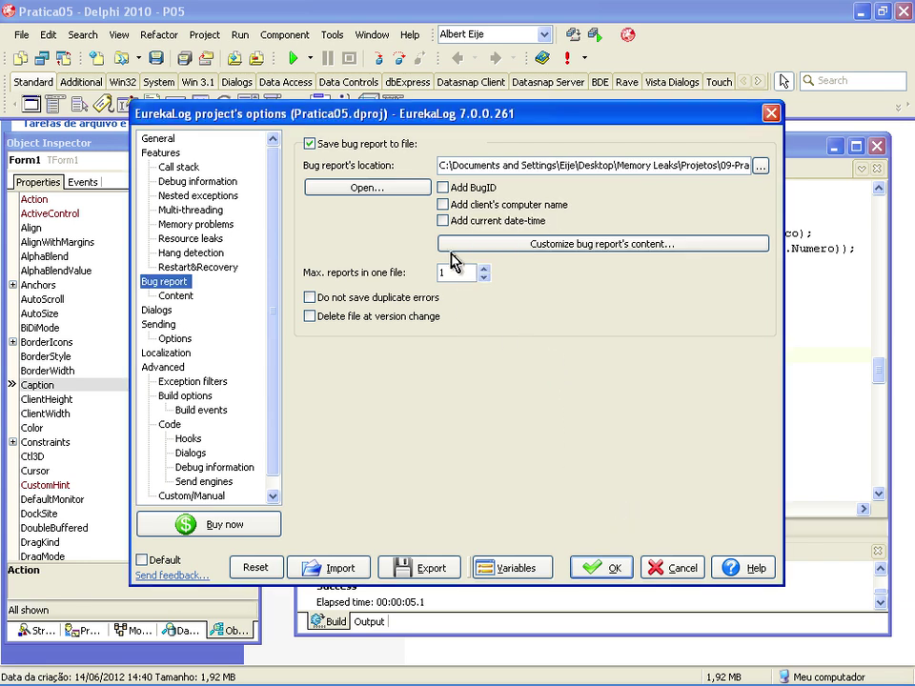
Step: Add the BugID, client's computer name and current date-time to the bug report file, check the report content options, and accept the settings
click(444, 191)
click(443, 204)
click(442, 221)
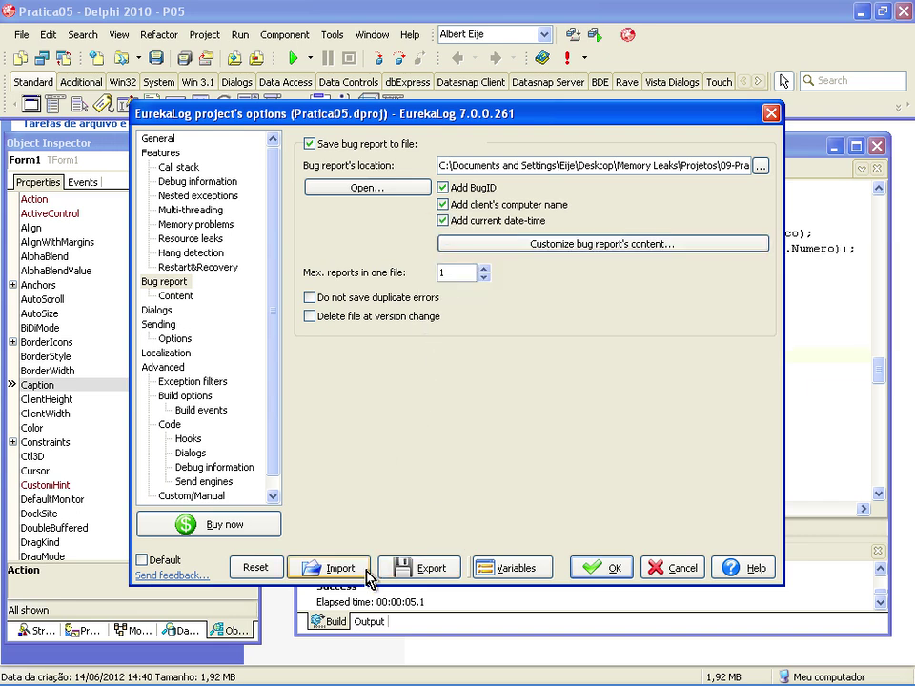
click(175, 295)
drag(768, 217, 774, 174)
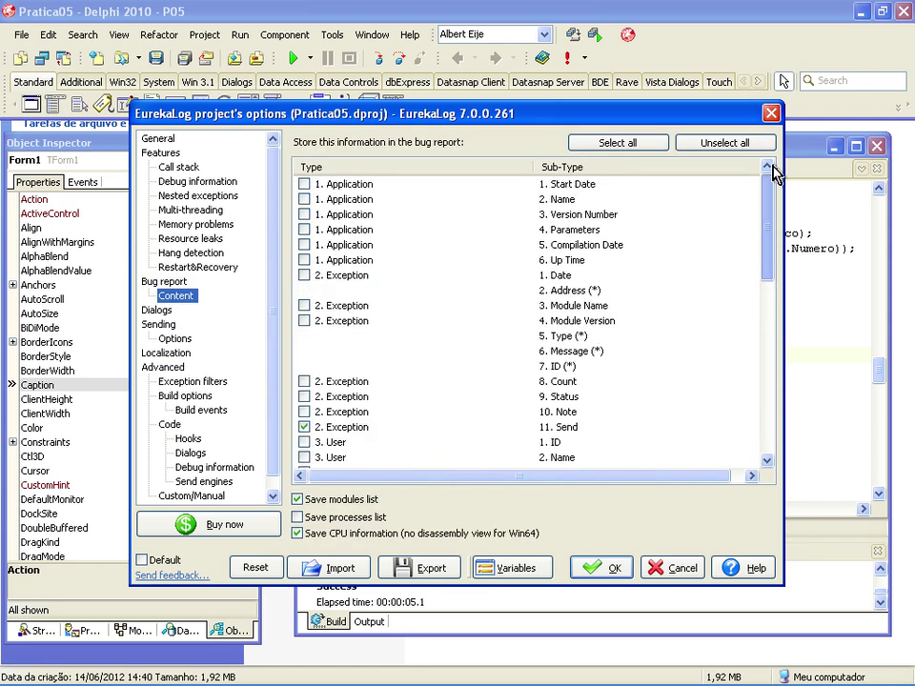
click(164, 281)
click(582, 572)
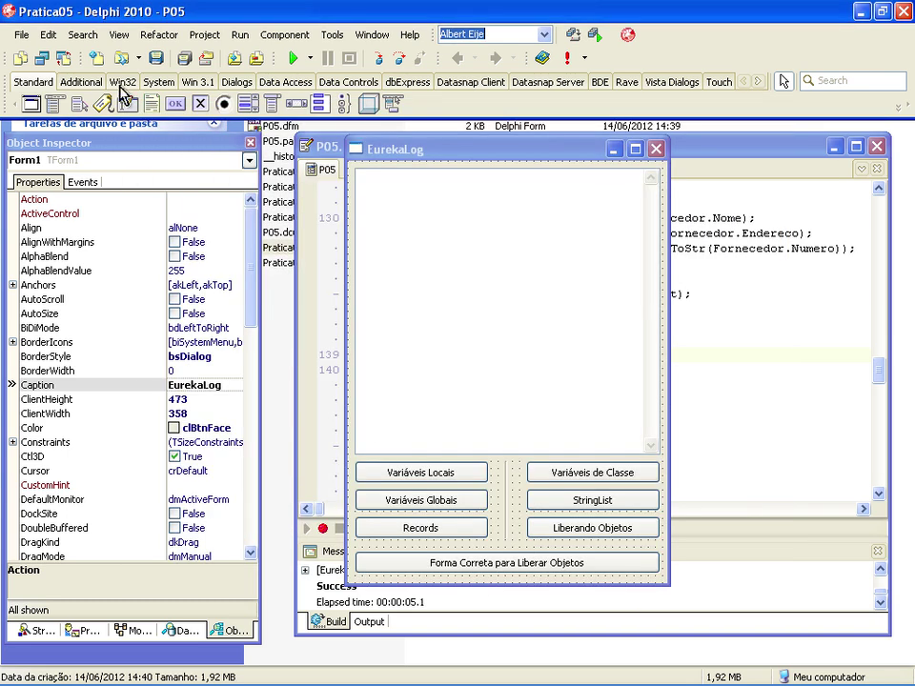
Step: Run Pratica05 in the debugger to test the StringList example, close the form, and dismiss the EurekaLog leak error dialog
click(293, 59)
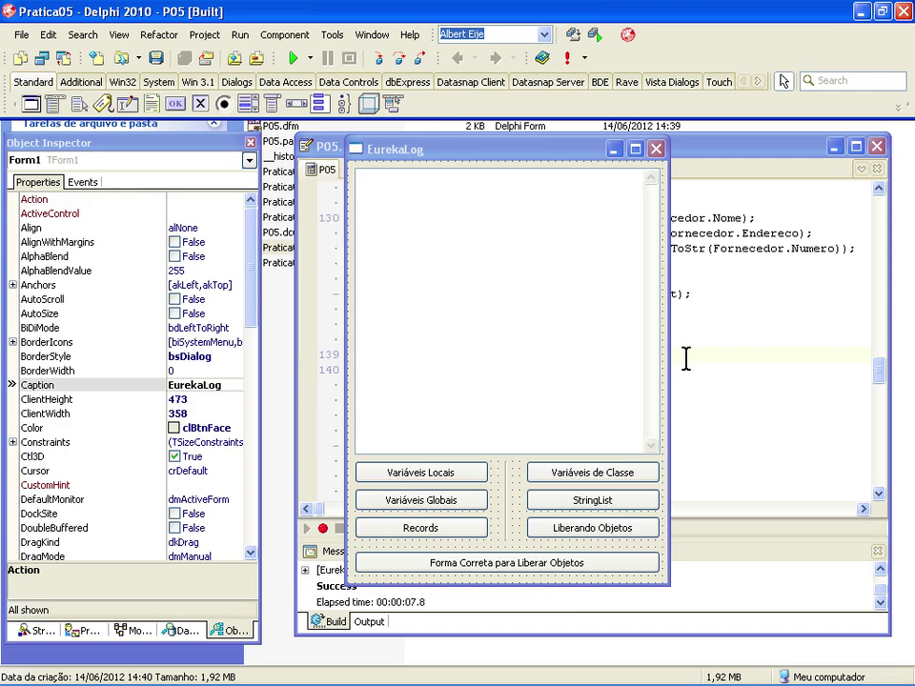
click(548, 482)
click(604, 131)
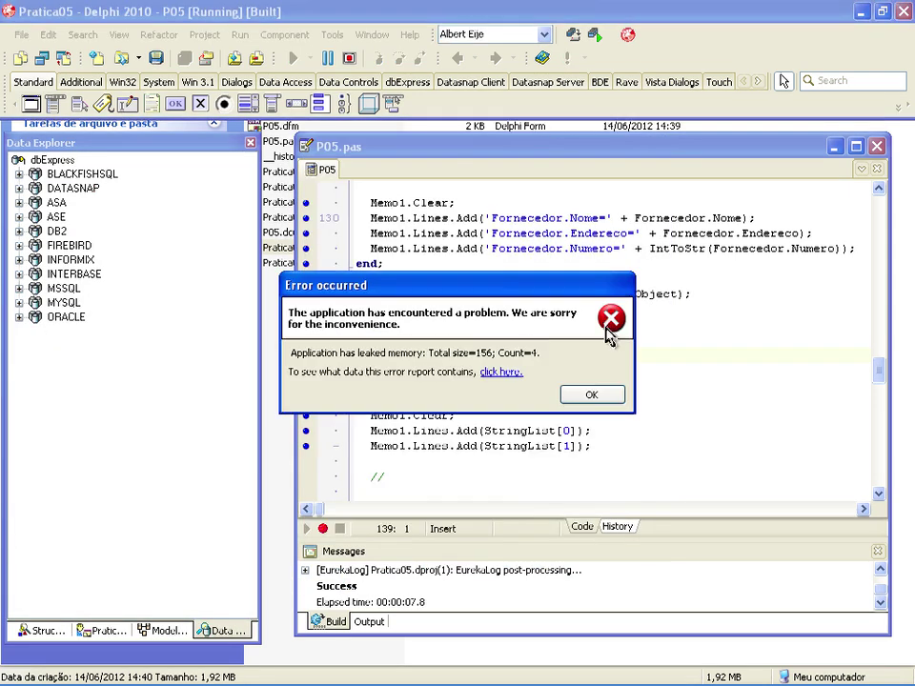
click(591, 392)
Step: Switch to the 09-Pratica 05 folder in Windows Explorer and open the generated .el bug report in Notepad++ to skim its contents
key(alt+Tab)
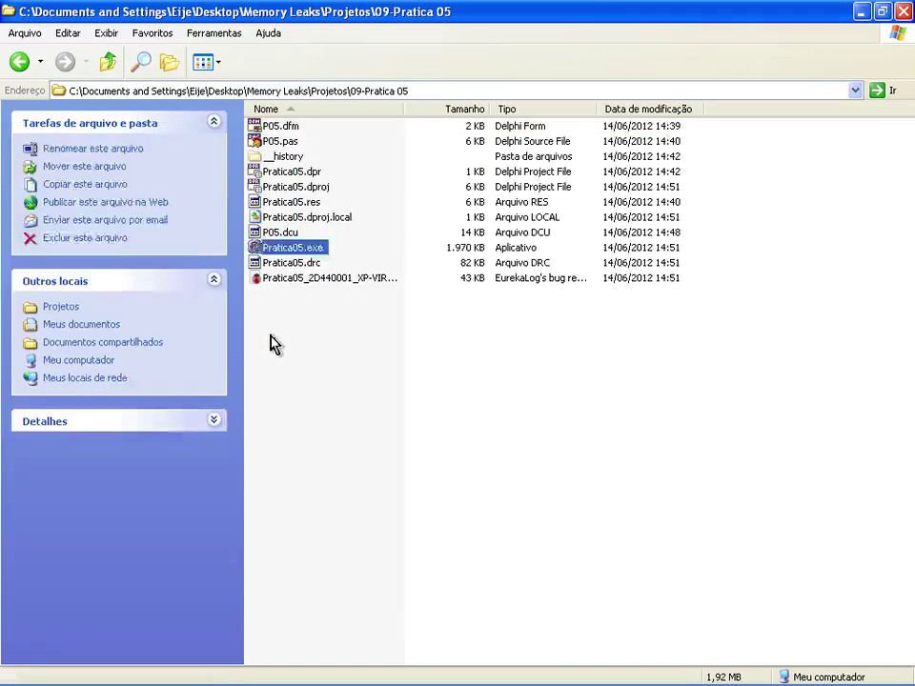
click(286, 316)
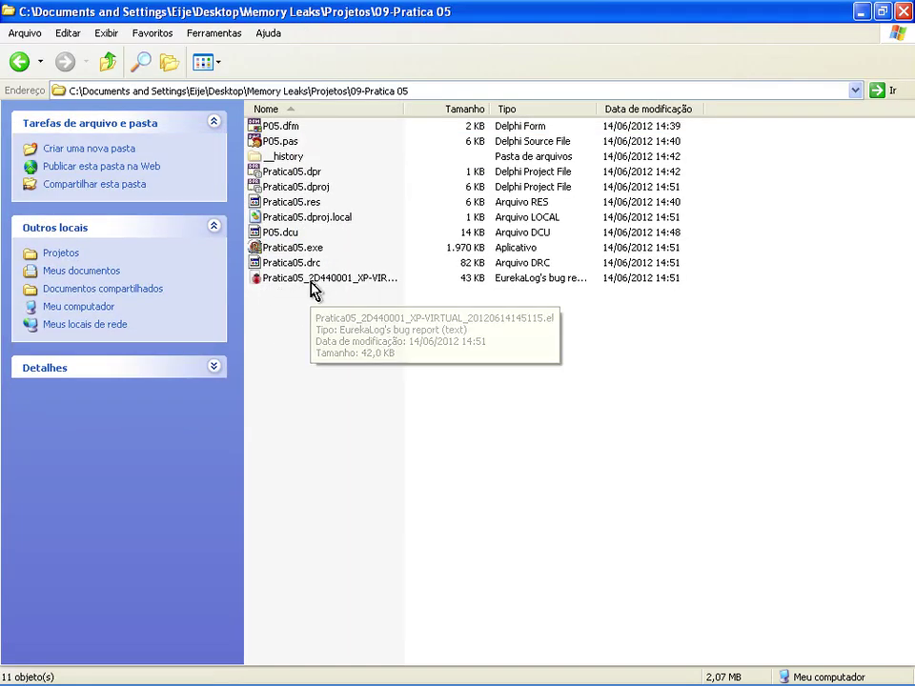
right_click(313, 281)
click(329, 368)
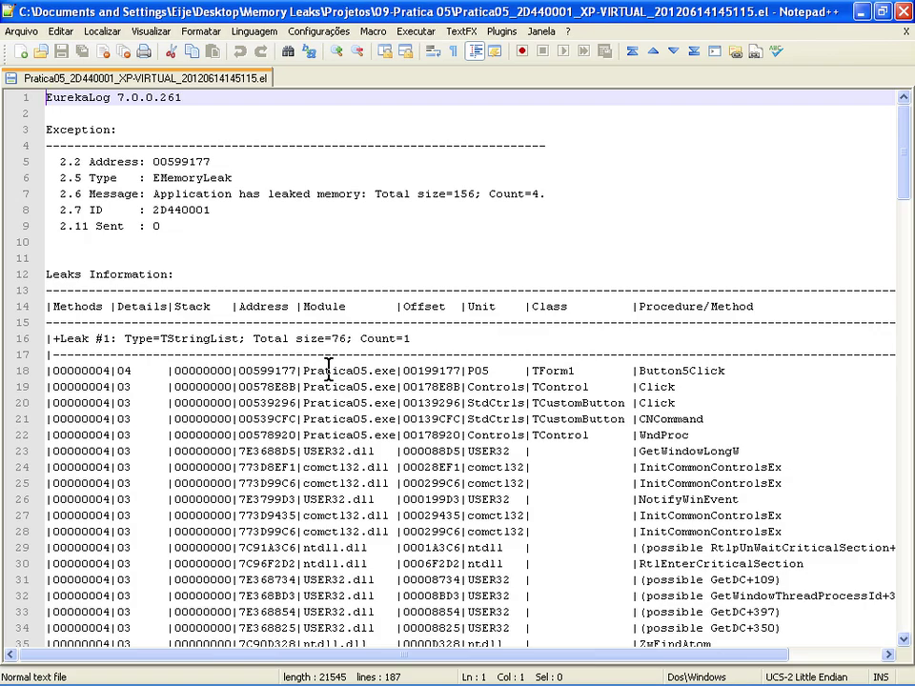
scroll(348, 344, down, 5)
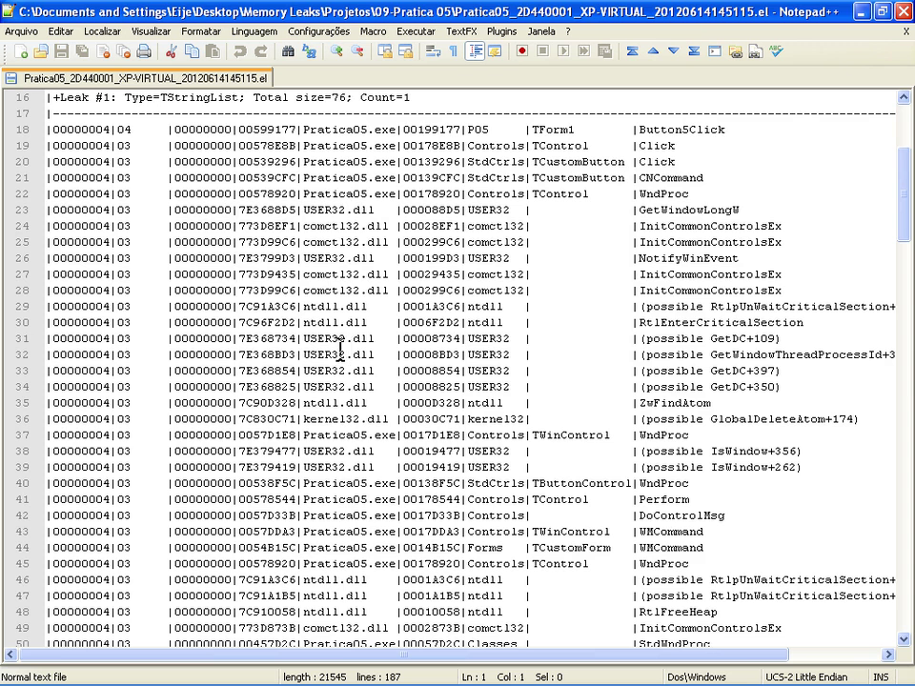
scroll(340, 349, up, 5)
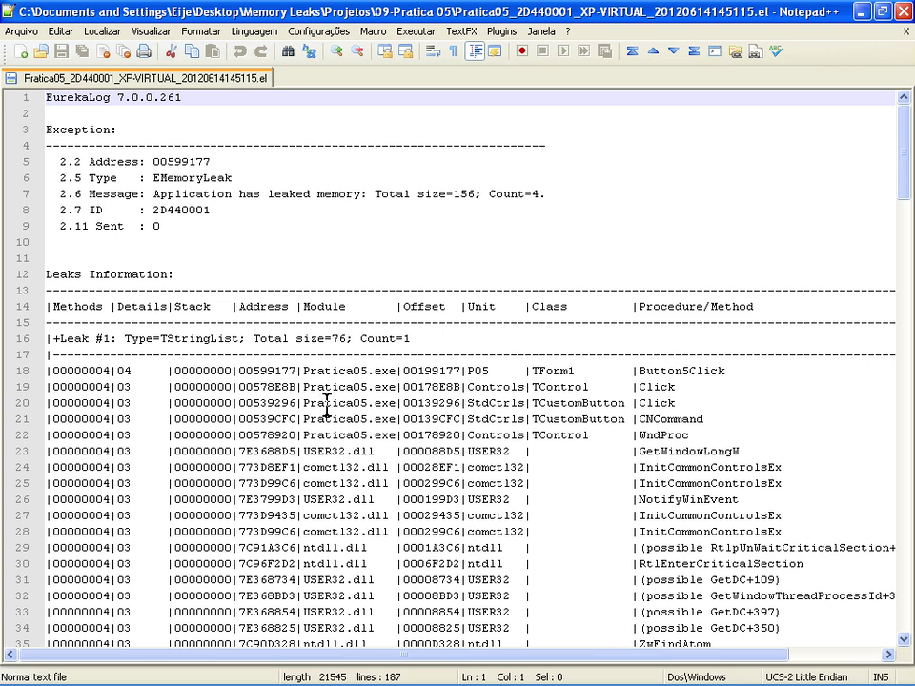
Step: Examine the first leak's type, class, unit, procedure and source line in the bug report, and close Notepad++
drag(159, 339, 238, 341)
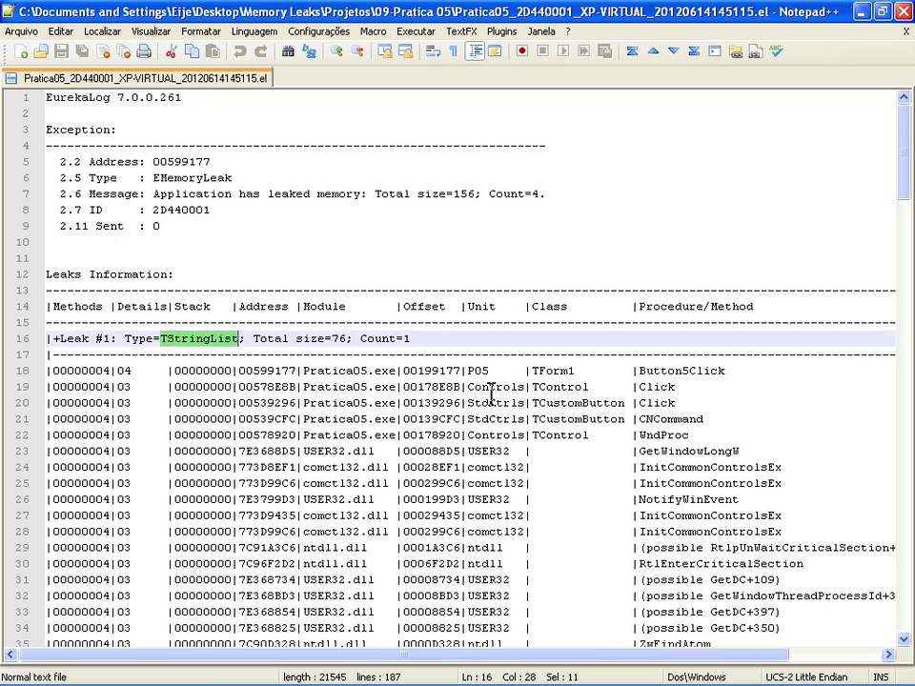
drag(575, 306, 533, 306)
drag(572, 371, 533, 371)
drag(507, 307, 465, 314)
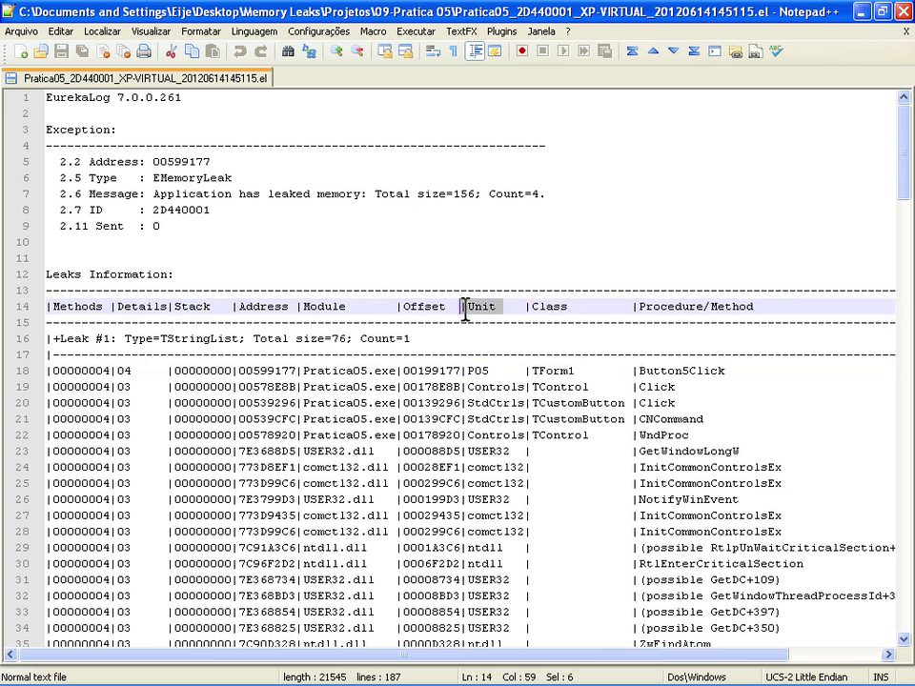
double_click(484, 368)
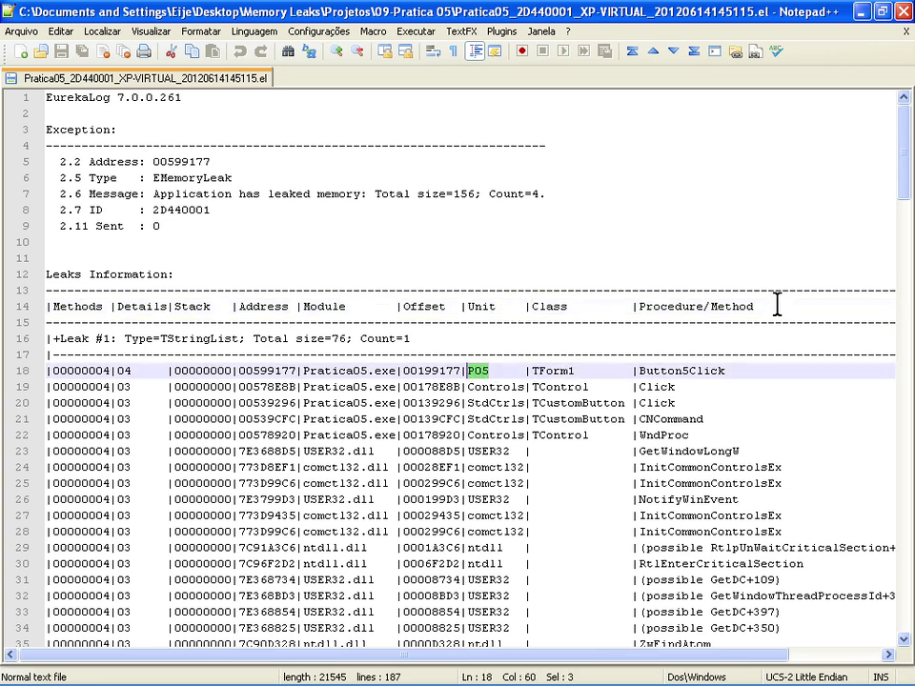
drag(777, 305, 656, 306)
drag(726, 371, 647, 379)
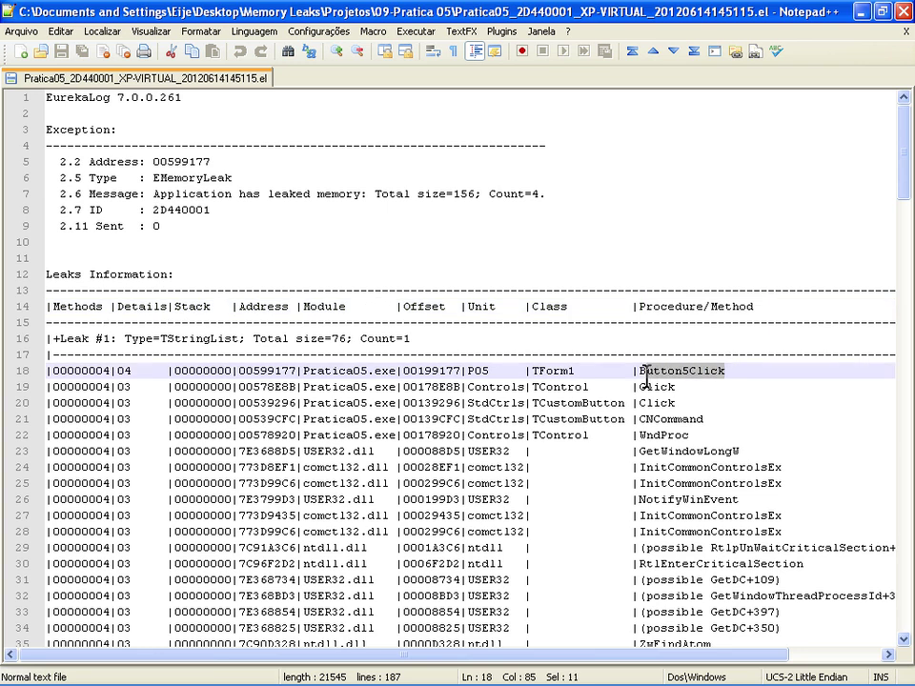
drag(547, 656, 703, 656)
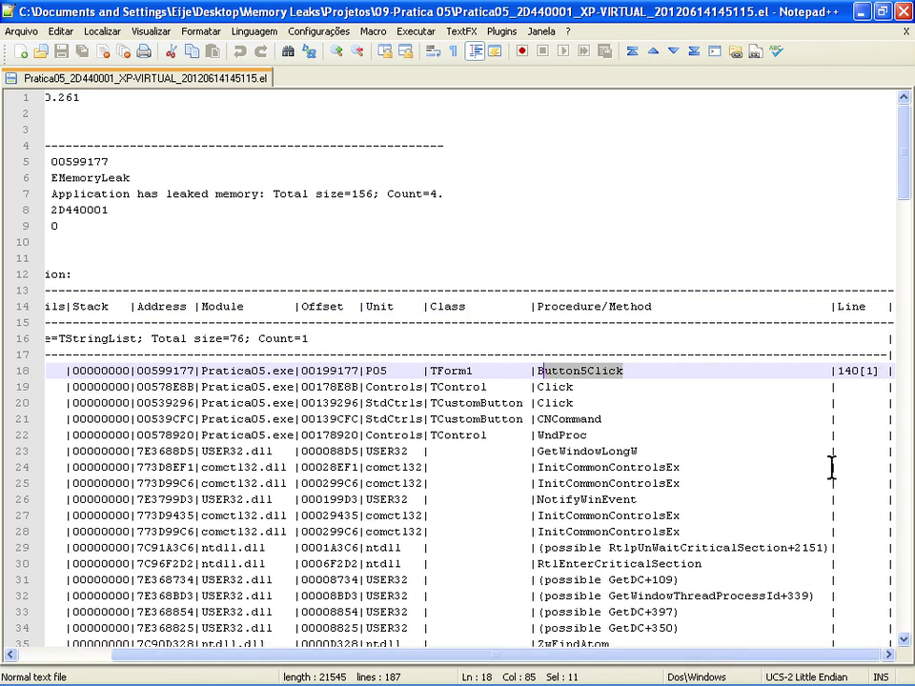
drag(880, 379, 825, 370)
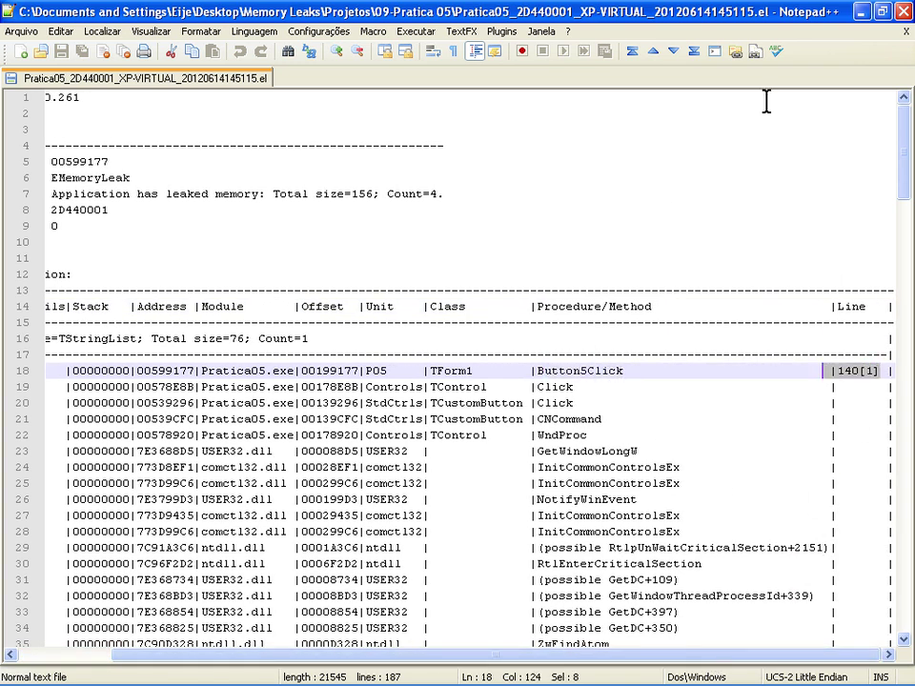
click(906, 31)
click(901, 10)
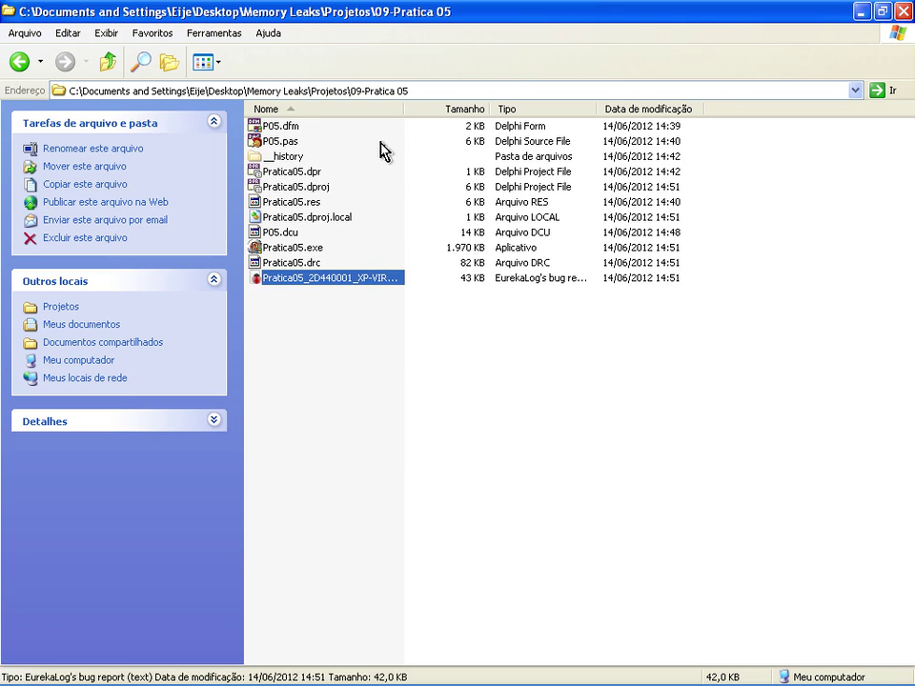
Step: Widen the Nome column to fit the full file names and open the .el bug report in EurekaLog Viewer
drag(402, 112, 548, 112)
click(505, 320)
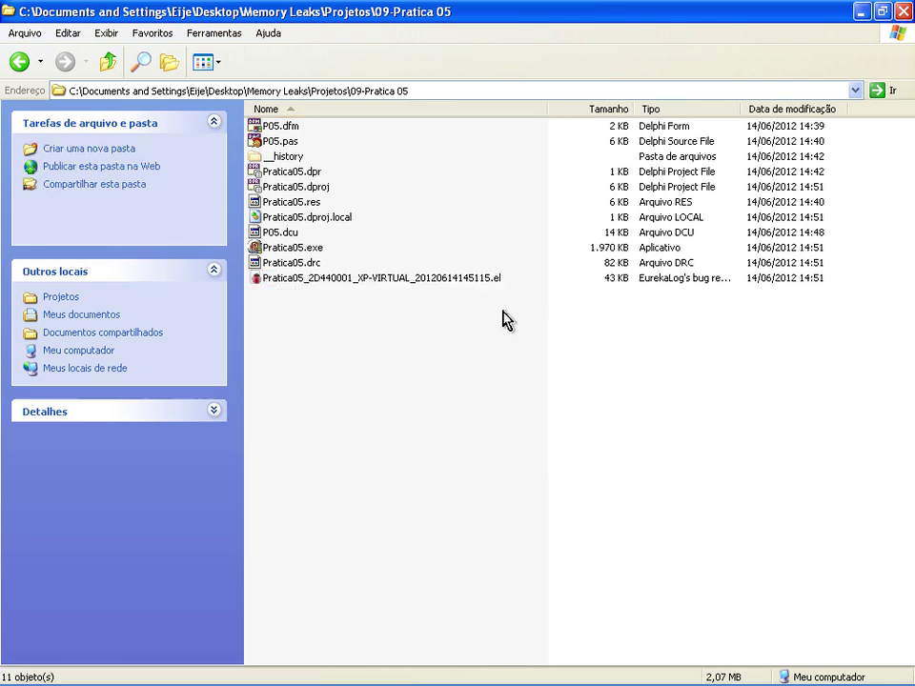
click(469, 279)
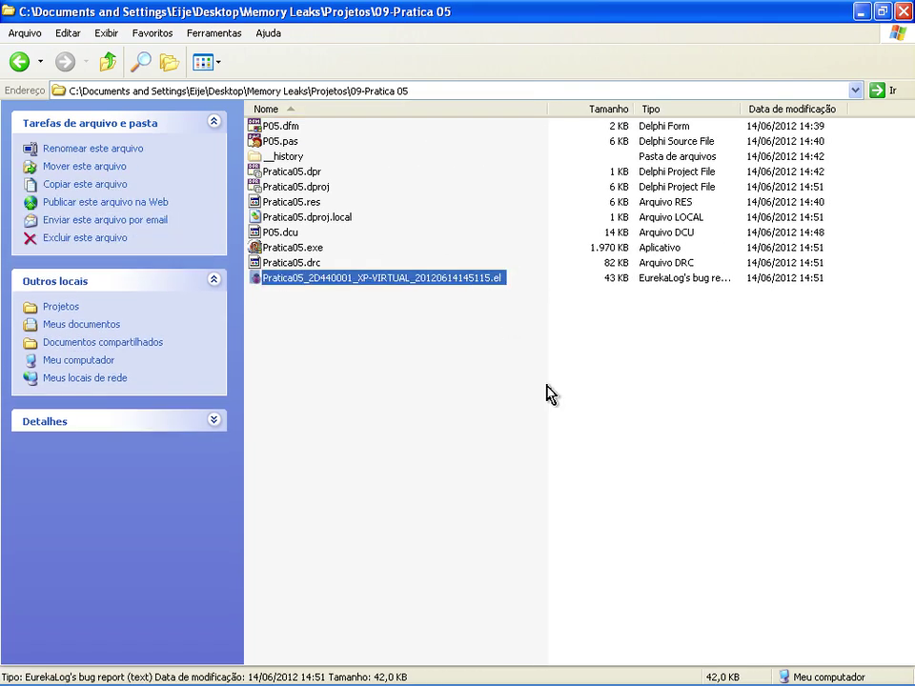
key(Return)
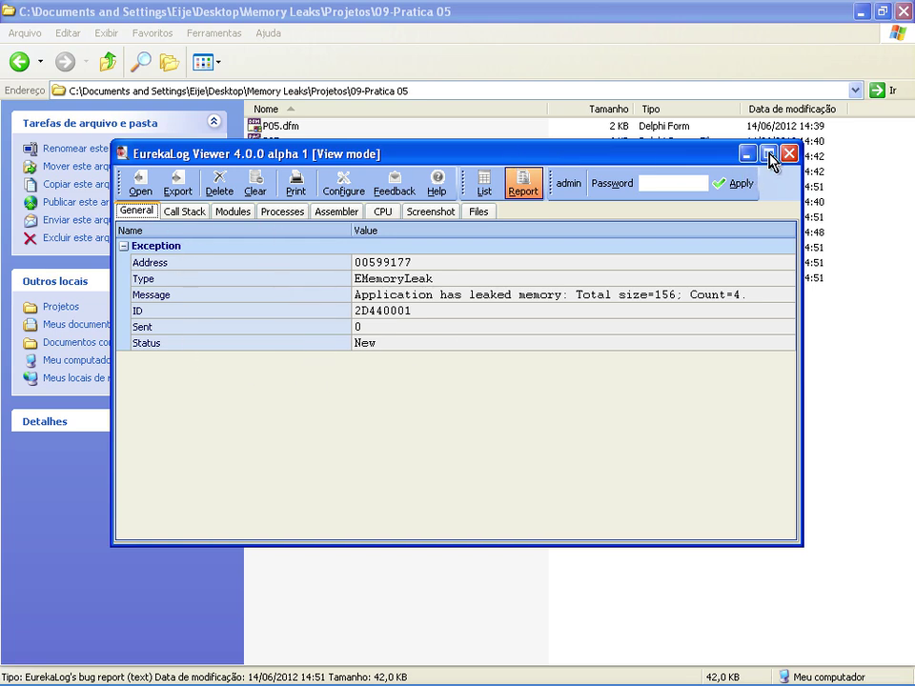
Step: Look through the bug report's call stack, modules, processes, assembler, CPU, screenshot and files sections
click(188, 213)
click(233, 213)
click(188, 213)
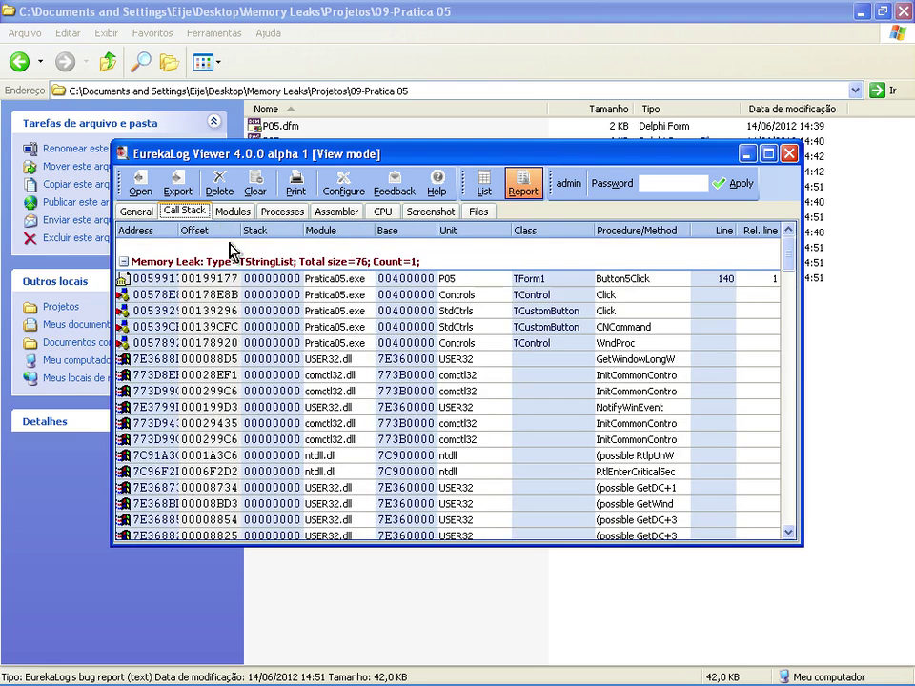
click(294, 212)
click(326, 213)
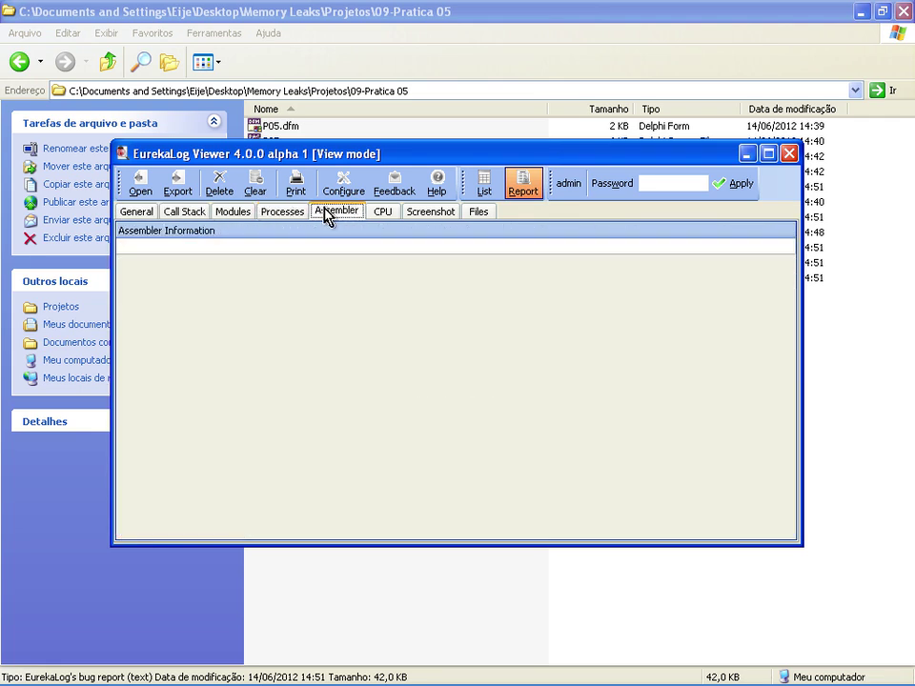
click(386, 214)
click(439, 214)
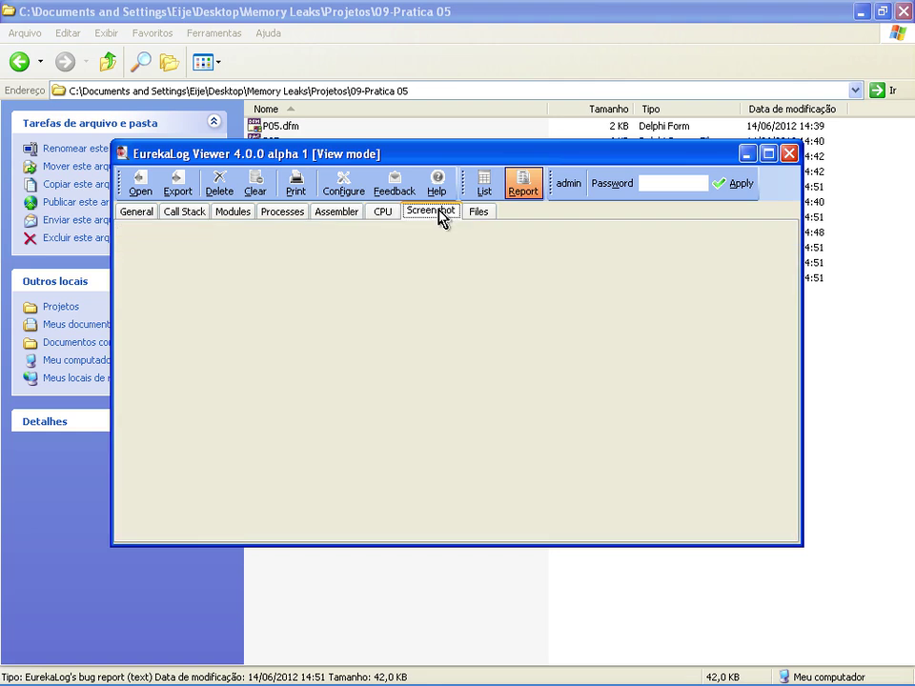
click(475, 213)
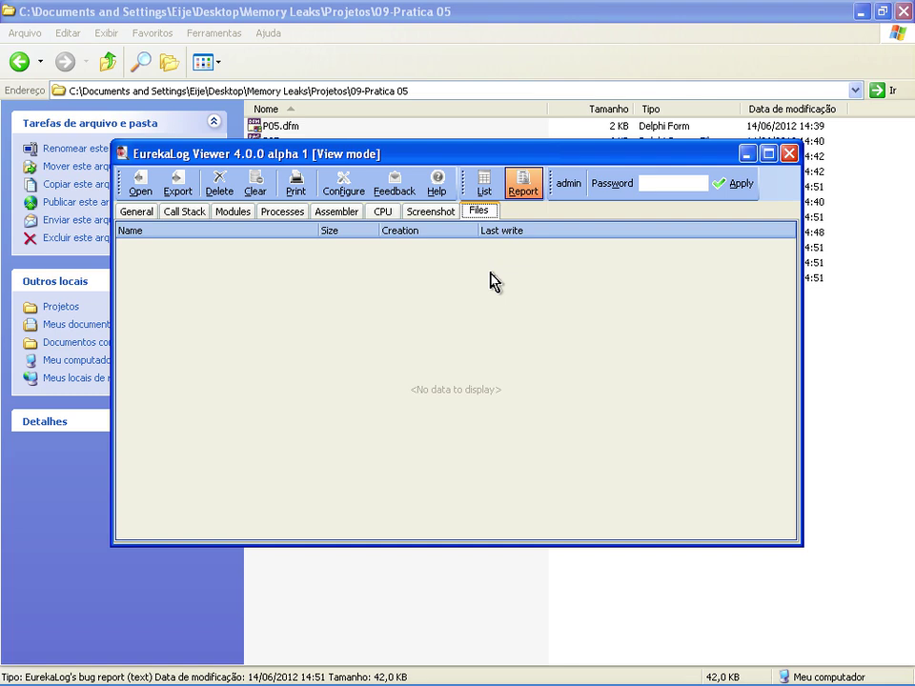
Step: Review the report's general details, modules and processes again, examine the TStringList leak's call stack, and close EurekaLog Viewer
click(138, 211)
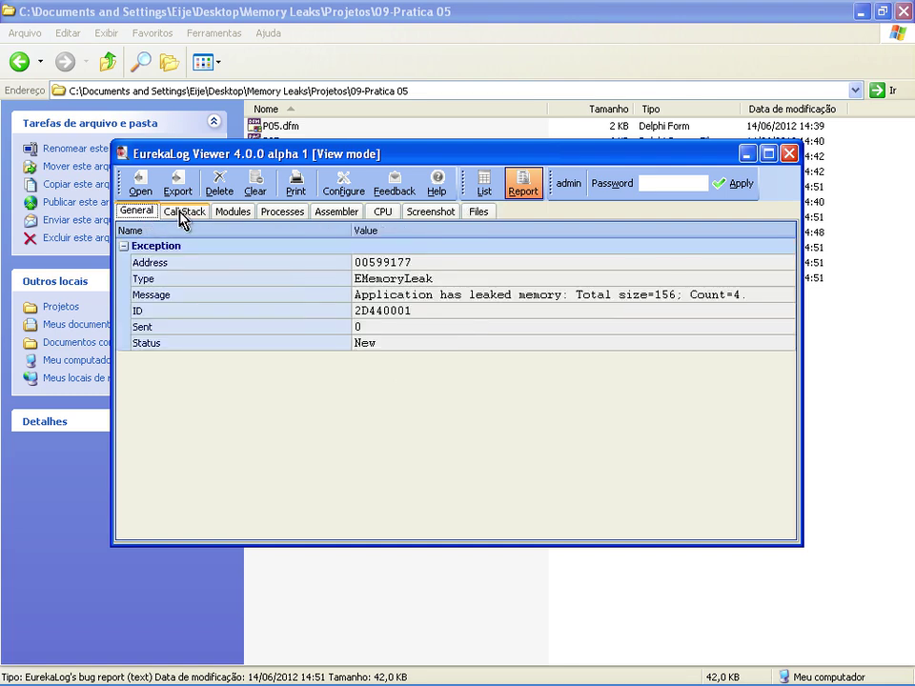
click(183, 212)
click(227, 212)
click(272, 211)
click(185, 212)
click(232, 212)
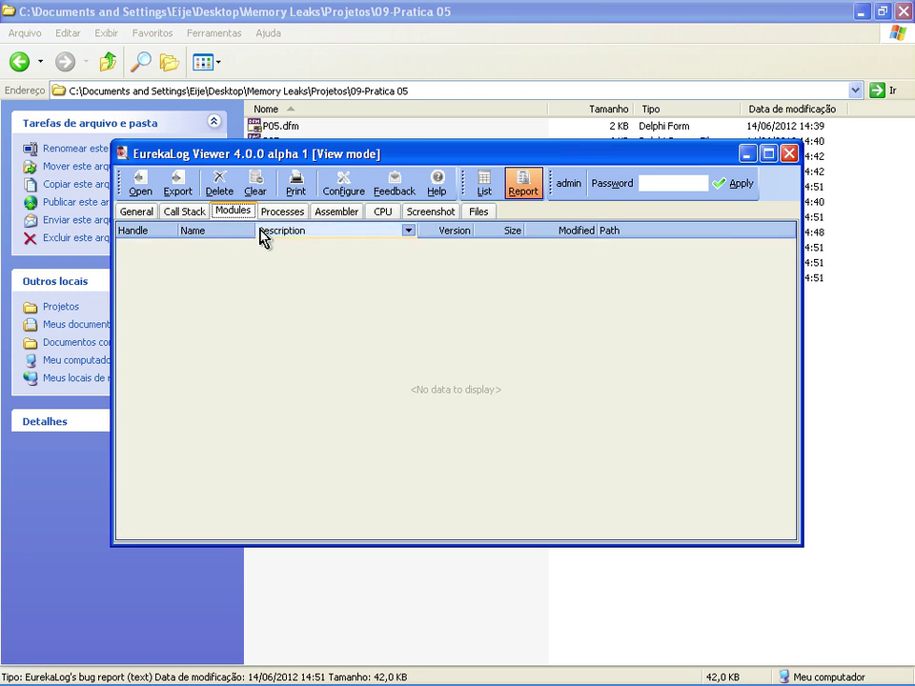
click(185, 212)
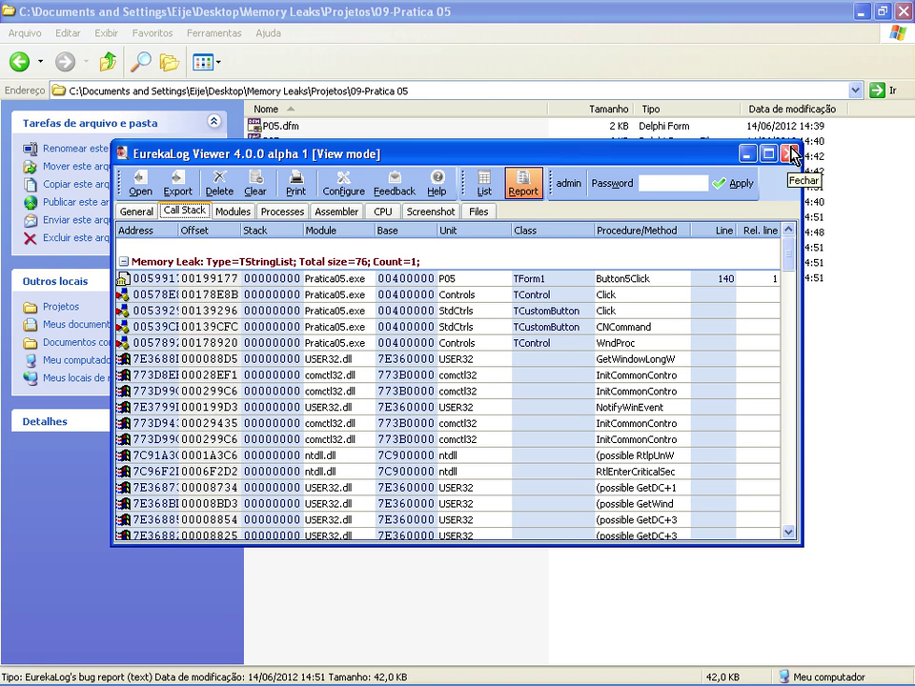
click(790, 154)
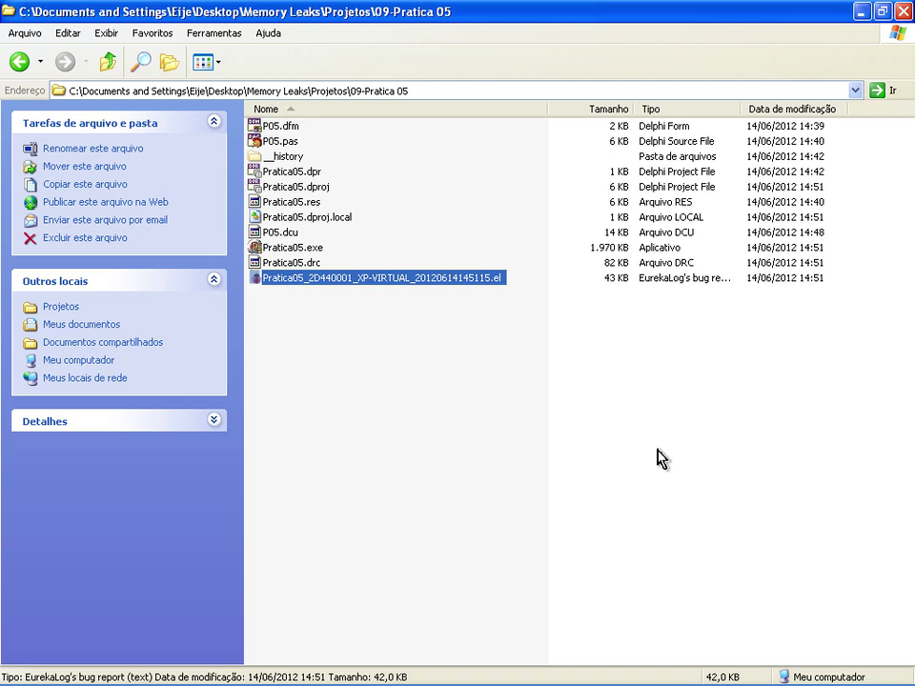
Step: Switch to Firefox, go back to the EurekaLog site's home page, and return to Delphi
key(alt+Tab)
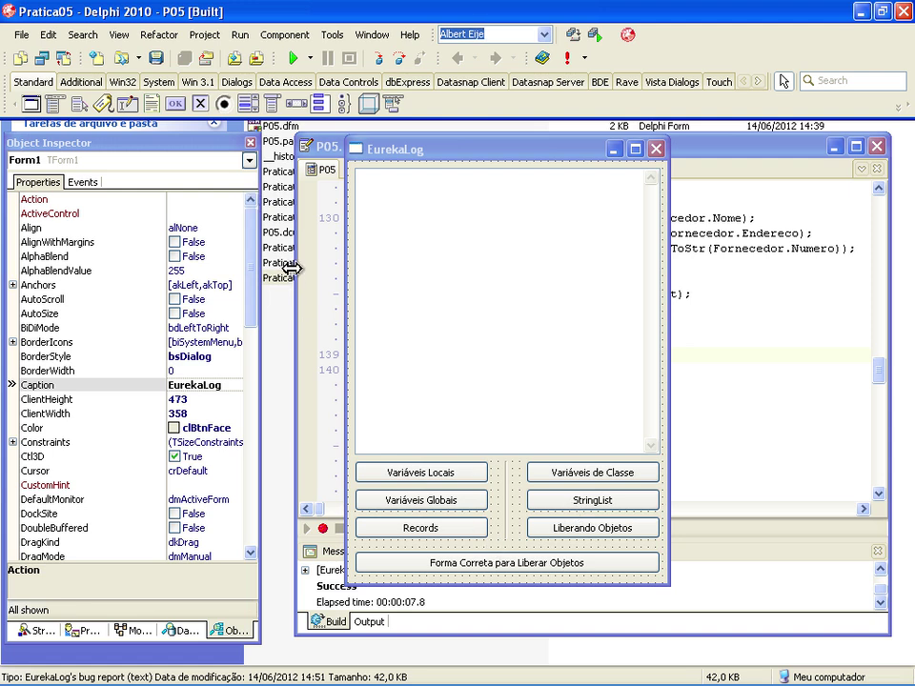
key(alt+Tab)
key(alt+Tab)
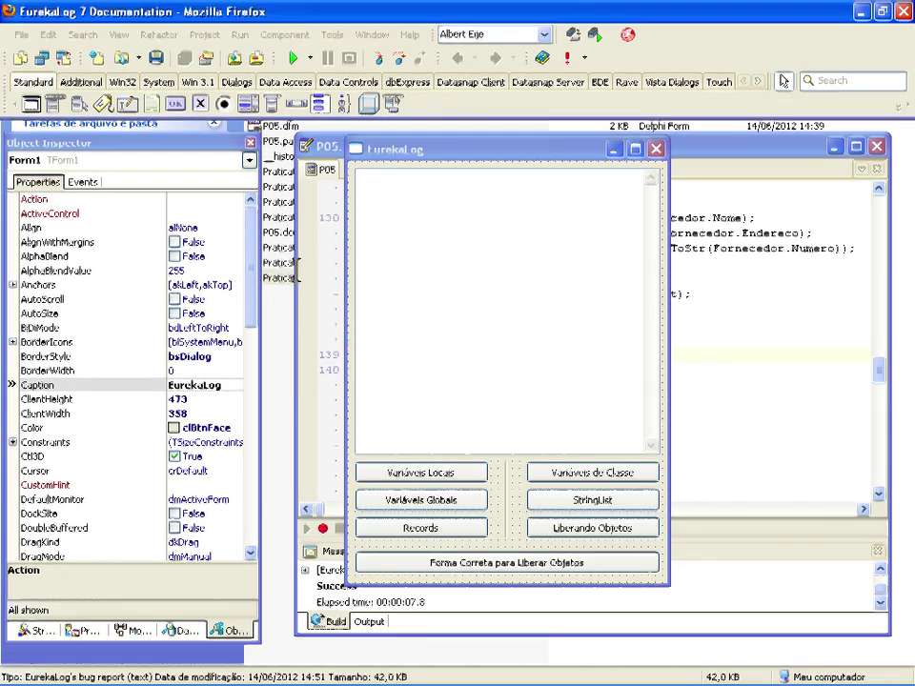
click(250, 112)
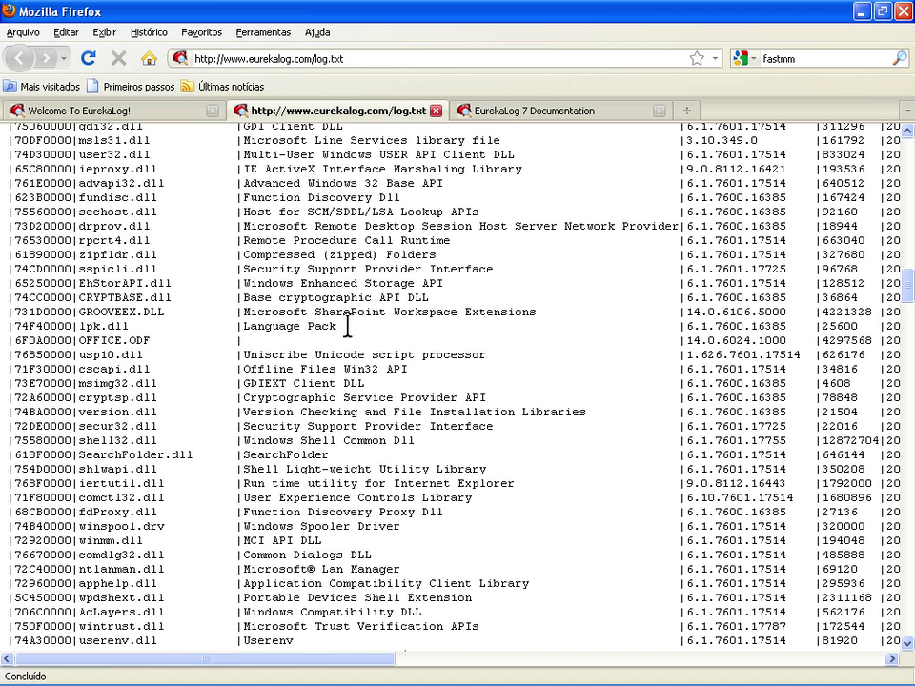
click(127, 112)
scroll(343, 433, up, 2)
click(19, 59)
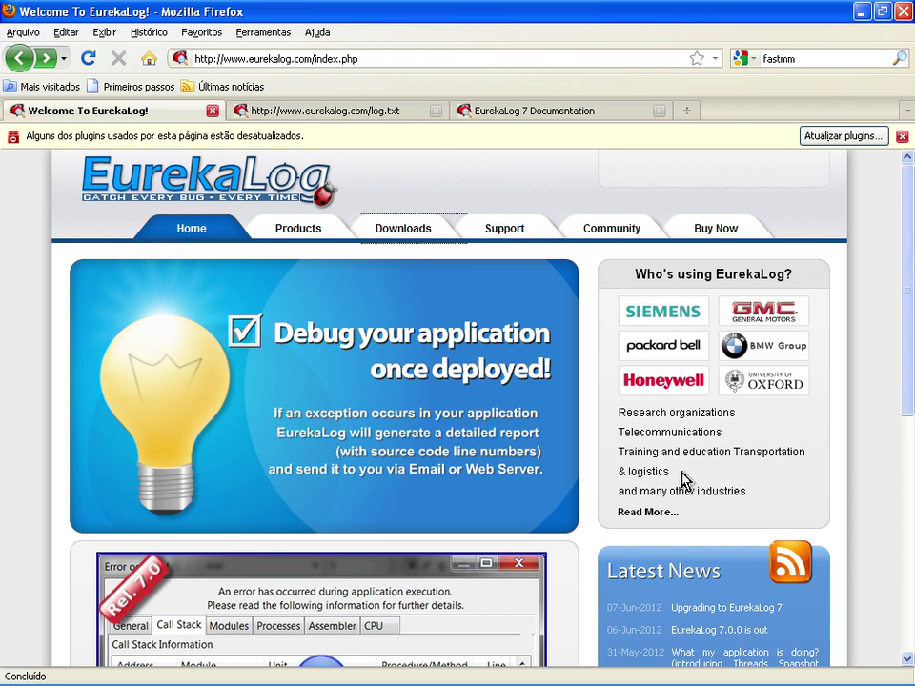
key(alt+Tab)
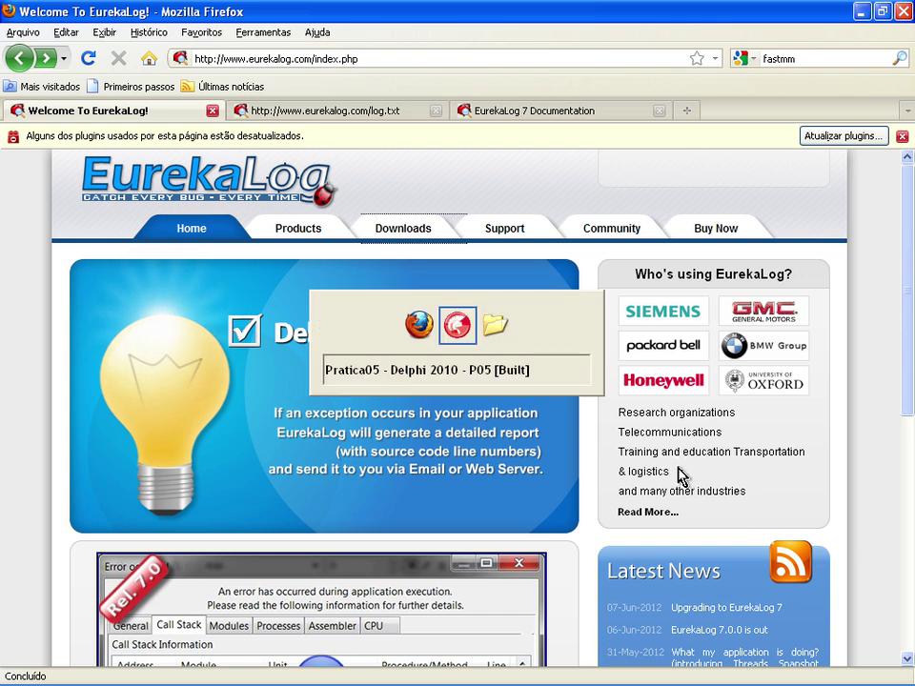